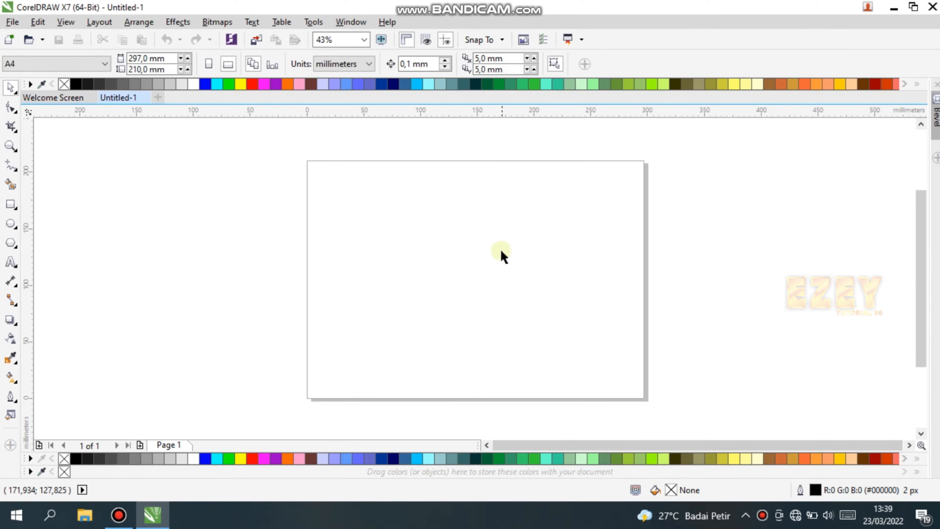
- Create a page-sized 297 × 210 mm rectangle and fill it with cyan
double_click(9, 204)
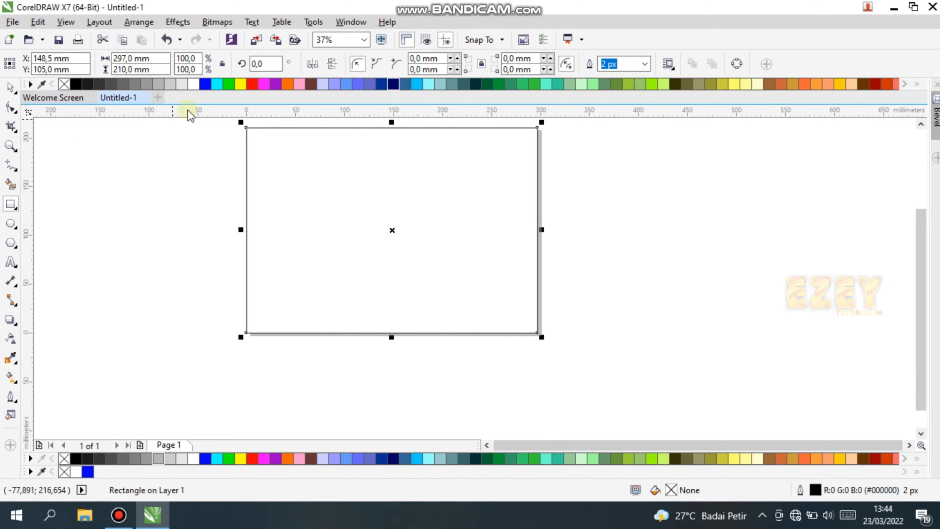
left_click(240, 84)
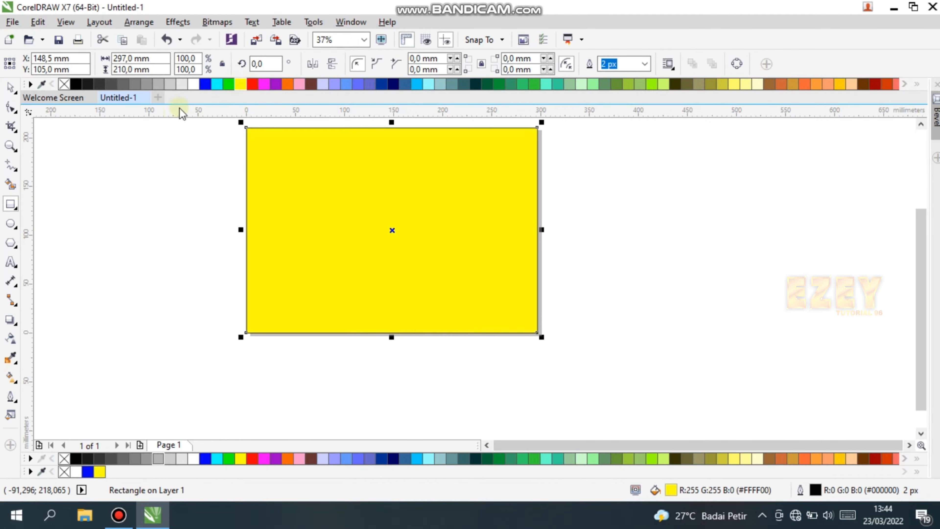
left_click(222, 84)
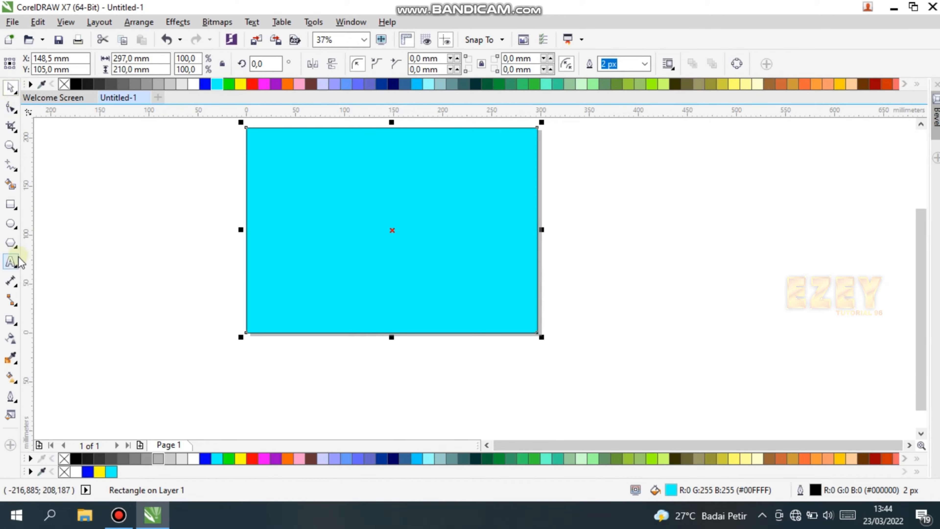
- Draw a circle about 340 mm across and place it over the lower part of the cyan rectangle
left_click(10, 223)
left_click_drag(188, 198, 638, 422)
key("Delete")
left_click_drag(188, 179, 522, 418)
left_click(5, 91)
left_click_drag(396, 352, 428, 302)
scroll(427, 301, "down", 2)
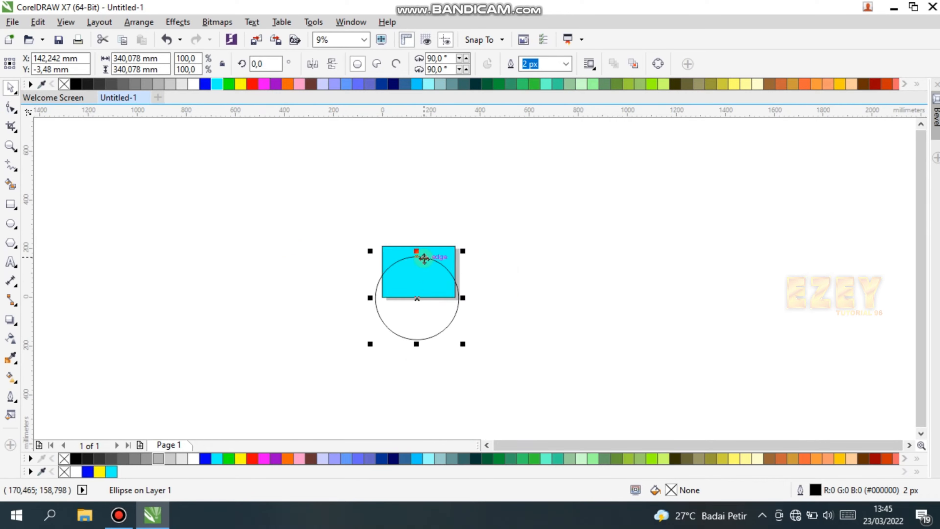
- Enlarge the circle to about 397 mm high and centre it over the rectangle's lower part so its arc crosses both sides
scroll(424, 259, "up", 2)
left_click_drag(577, 239, 596, 217)
left_click_drag(474, 289, 458, 336)
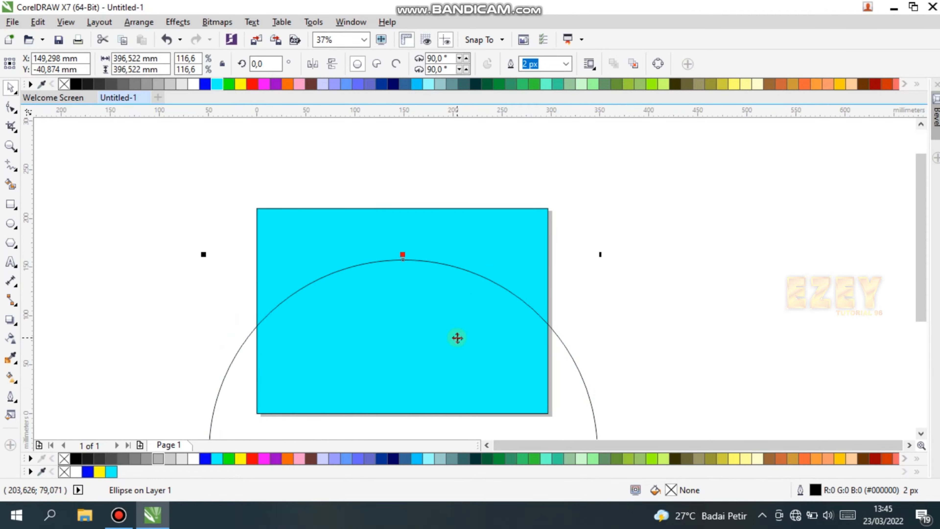
scroll(516, 349, "down", 1)
left_click_drag(558, 387, 572, 388)
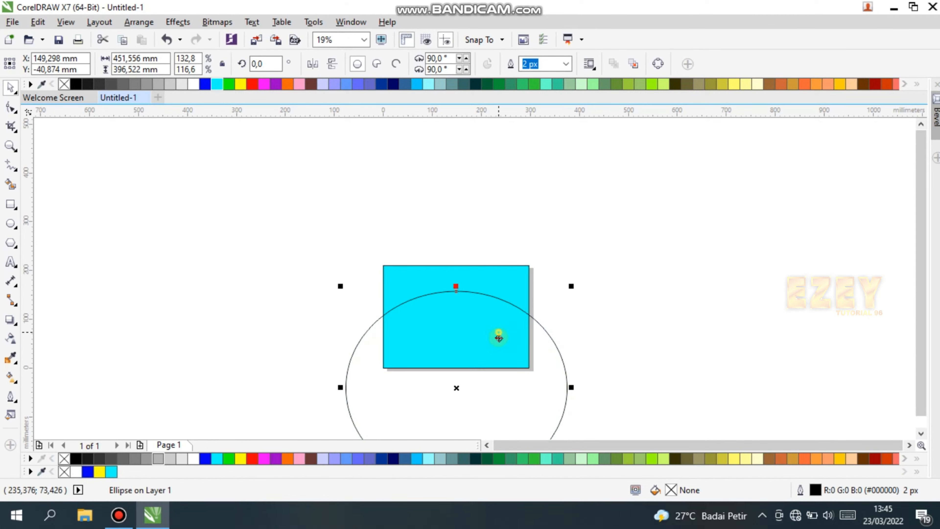
left_click_drag(498, 331, 497, 343)
scroll(428, 307, "up", 1)
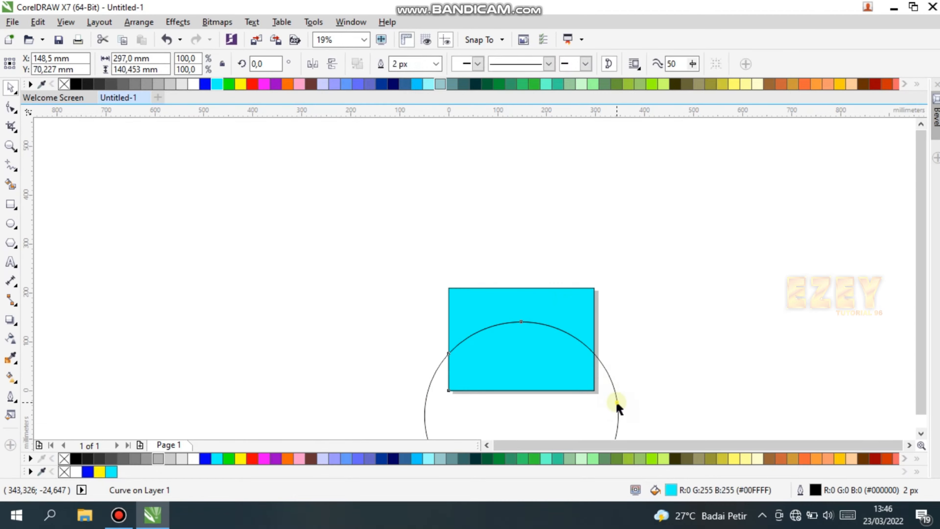
- Delete the leftover circle and fill the arched shape in the lower part of the page with white
left_click(617, 404)
key("Delete")
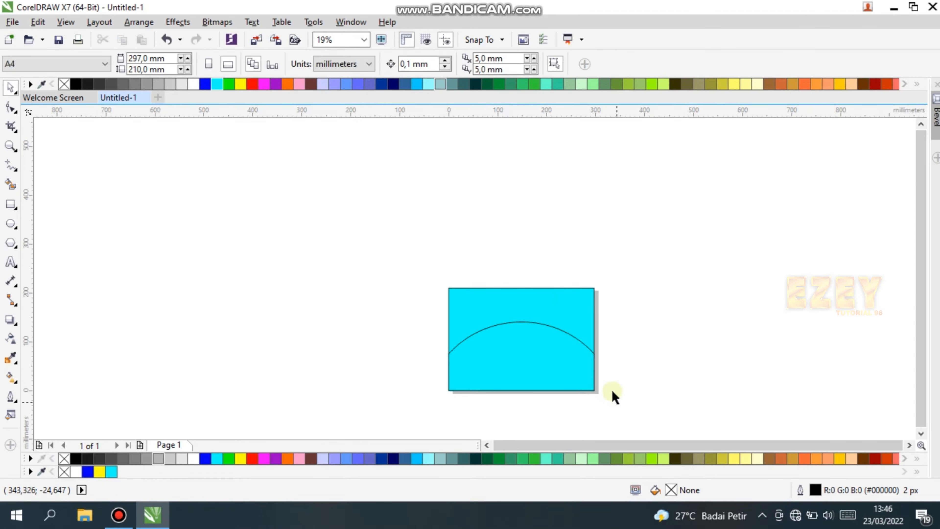
left_click(556, 349)
left_click(193, 84)
left_click(427, 349)
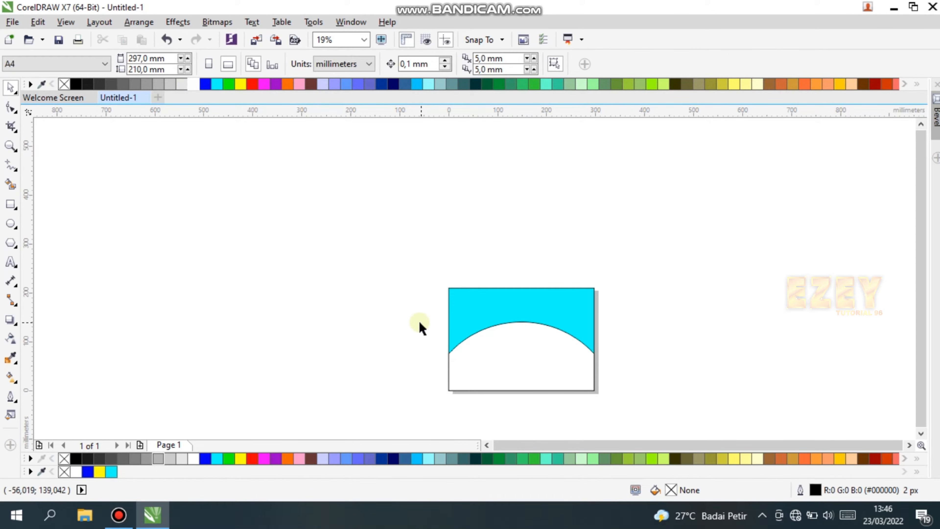
- Draw a circle about 490 mm across with its arc slightly above the white arch, and select it together with the cyan rectangle
left_click(10, 223)
left_click_drag(439, 336, 668, 437)
left_click_drag(526, 368, 518, 336)
scroll(508, 327, "up", 3)
scroll(520, 322, "up", 1)
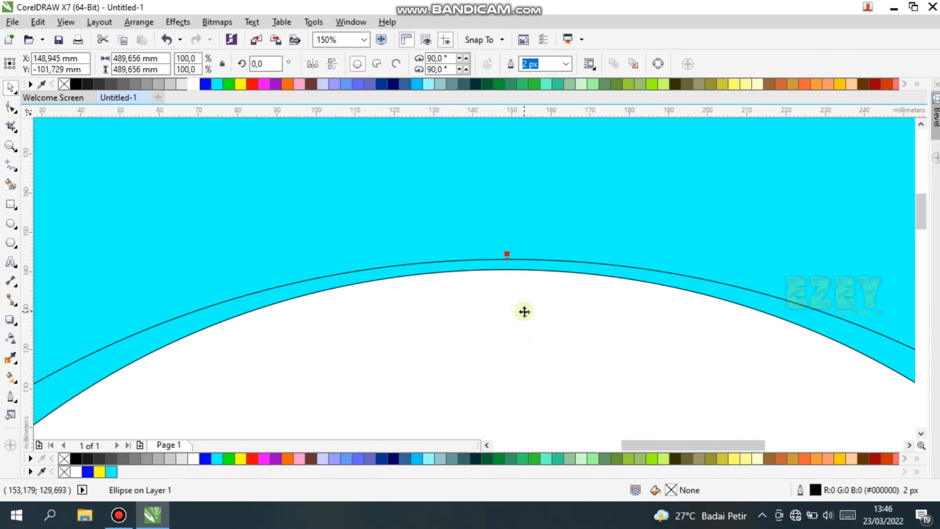
scroll(522, 310, "down", 3)
scroll(544, 376, "up", 1)
left_click(562, 286, "shift")
left_click(421, 64)
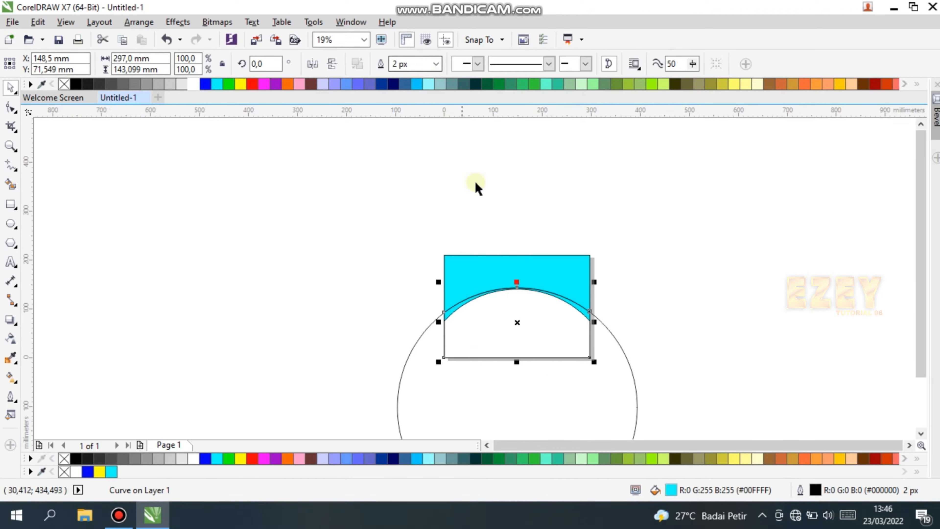
key("ctrl+z")
scroll(525, 305, "up", 1)
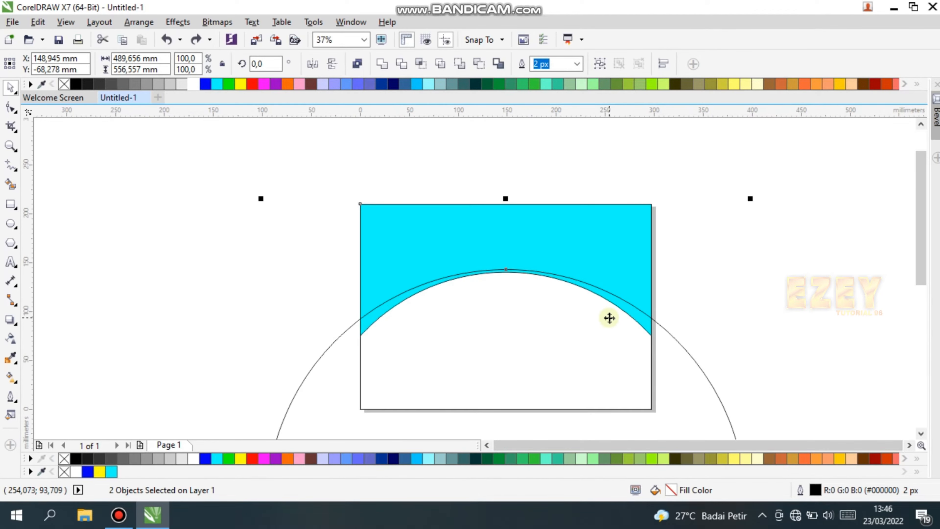
left_click(401, 64)
key("ctrl+z")
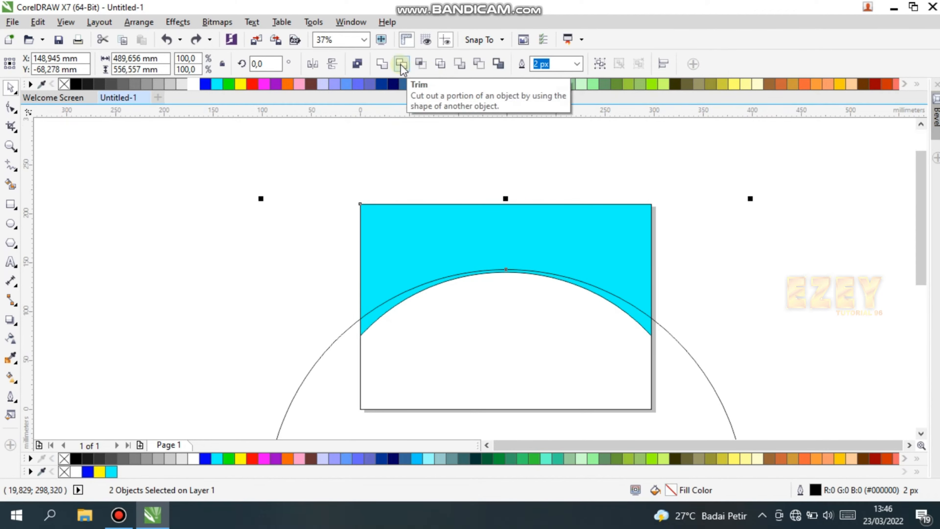
left_click(440, 65)
key("ctrl+z")
- Create a yellow arched shape by intersecting the circle with the cyan rectangle, removing the leftover circle
left_click(420, 66)
left_click(688, 356)
key("Delete")
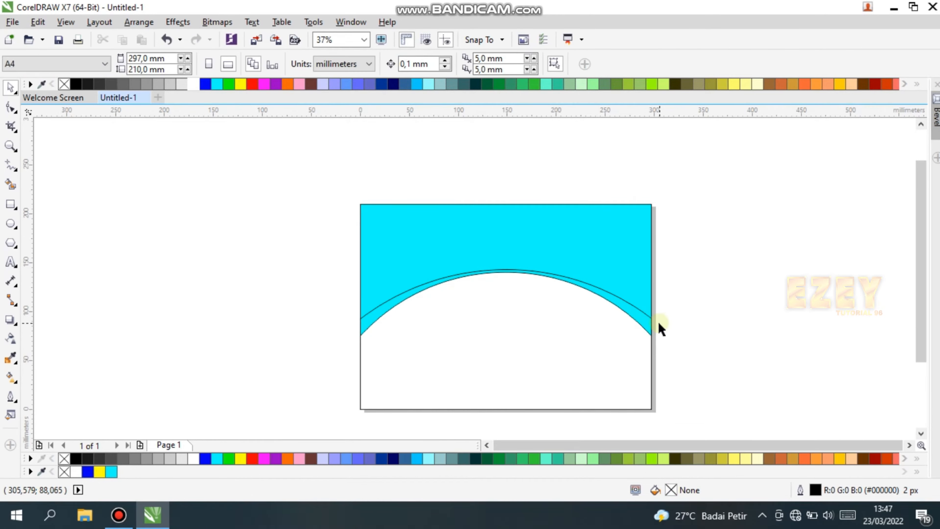
left_click(651, 317)
left_click(239, 85)
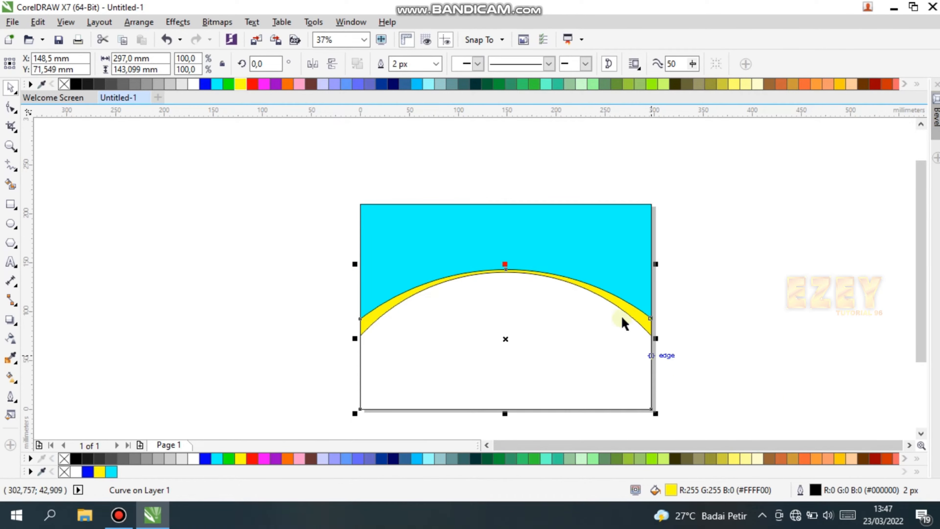
left_click_drag(504, 338, 502, 331)
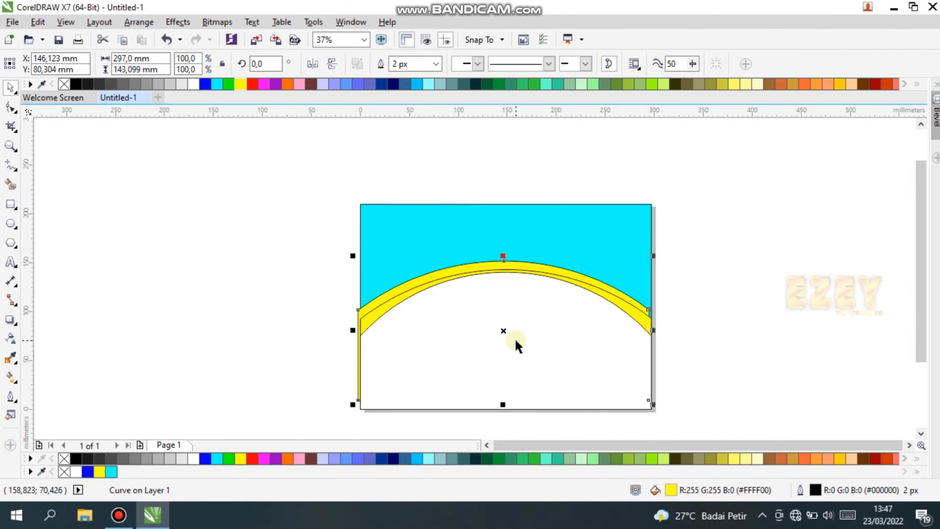
key("ctrl+z")
left_click(282, 264)
- Draw another circle about 336 mm across and place it over the lower part of the page
left_click(11, 223)
mouse_move(312, 282)
left_mouse_down()
mouse_move(703, 519)
mouse_move(641, 522)
left_mouse_up()
left_click(10, 87)
left_click_drag(488, 371, 506, 330)
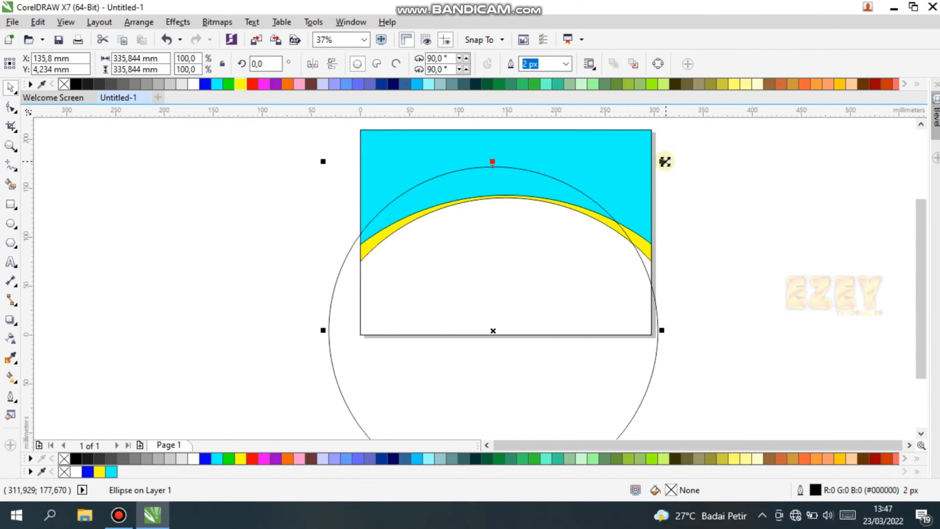
- Resize the new circle to an ellipse about 491 × 449 mm and position its arc just above the yellow band
left_click_drag(664, 162, 682, 145)
left_click_drag(493, 331, 499, 370)
left_click_drag(686, 183, 758, 145)
left_click_drag(600, 257, 605, 293)
left_click_drag(729, 404, 750, 404)
left_click_drag(585, 358, 585, 364)
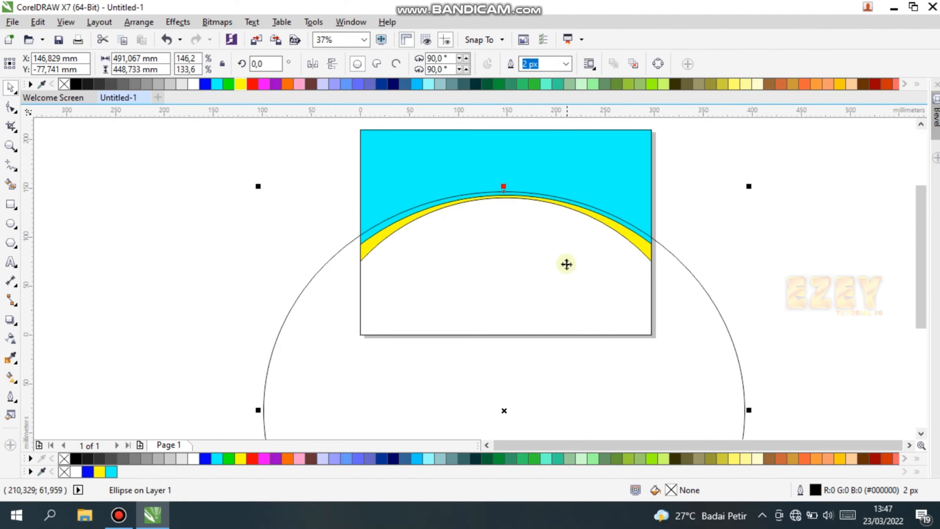
- Widen the ellipse to about 507 mm and lower it slightly toward the yellow band
left_click_drag(748, 410, 756, 412)
scroll(518, 202, "up", 2)
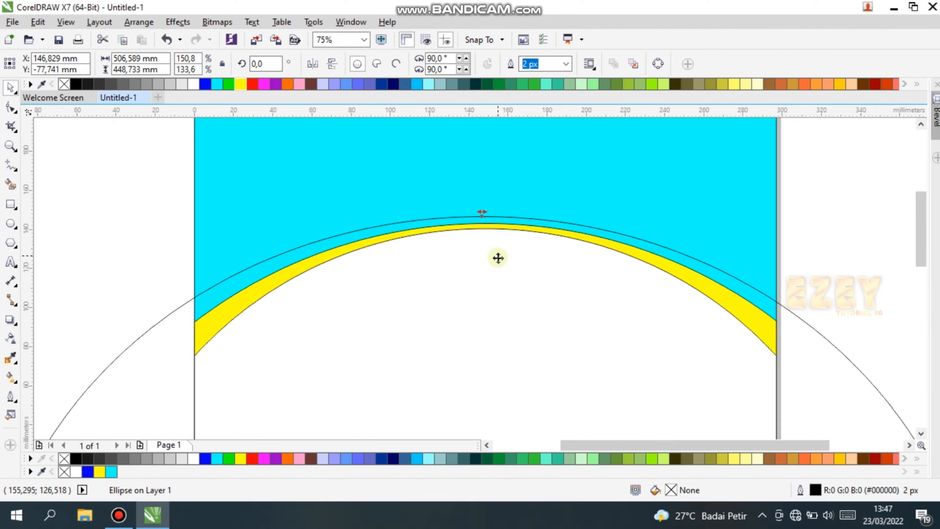
left_click_drag(498, 258, 508, 277)
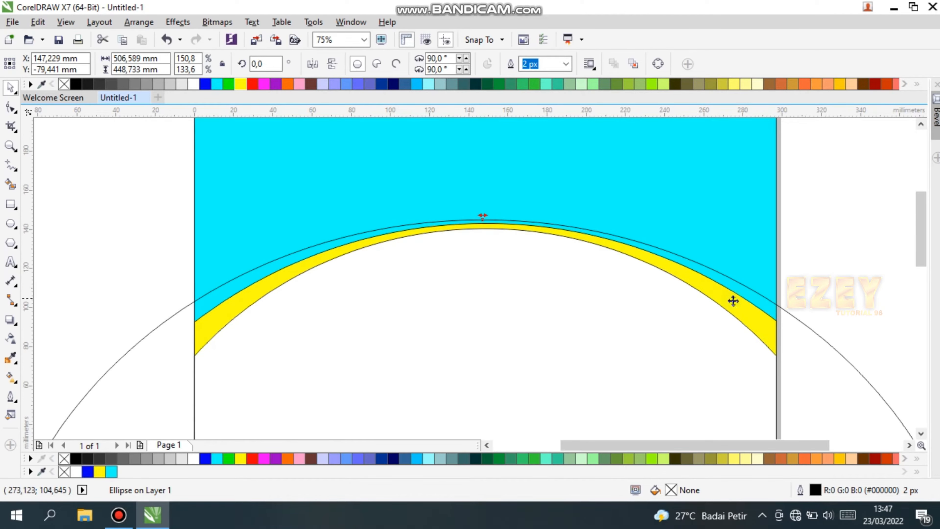
left_click(769, 313)
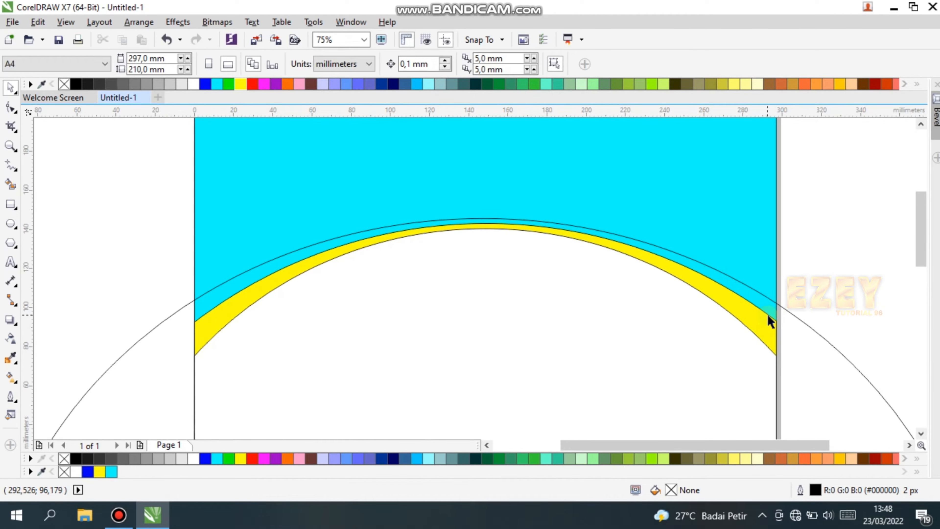
- Nudge the yellow arched shape slightly downward
left_click(767, 317)
key("Down")
key("Down")
key("Down")
key("Down")
- Create a blue #6666FF arched band by intersecting the ellipse with the cyan rectangle, removing the leftover ellipse
left_click(785, 311)
left_click(761, 269, "shift")
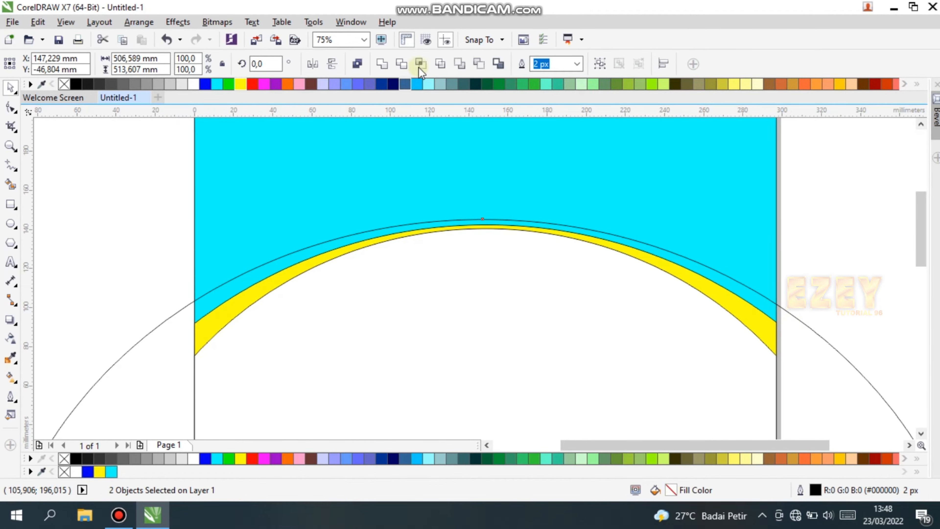
left_click(419, 64)
left_click(357, 84)
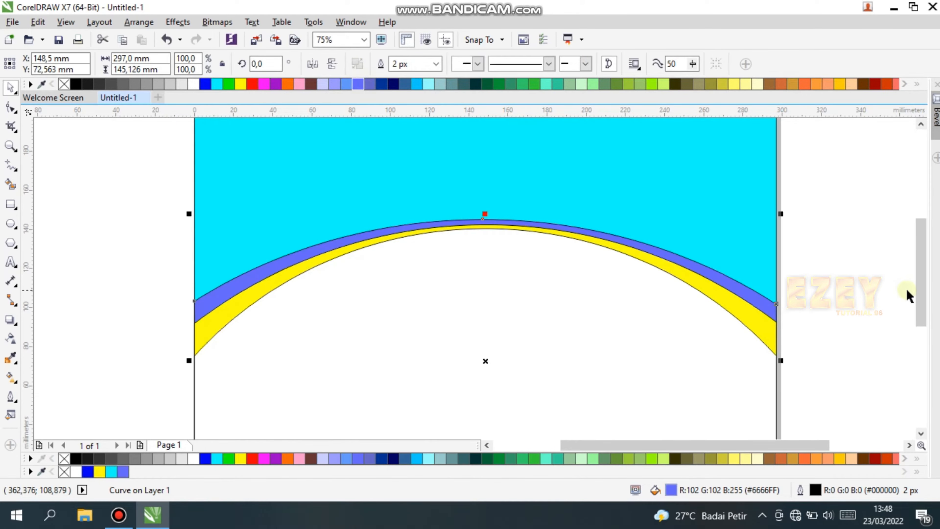
left_click(906, 294)
- Remove the outlines from the blue, yellow and white arched shapes and the cyan rectangle
left_click(770, 302)
right_click(64, 84)
left_click(209, 326)
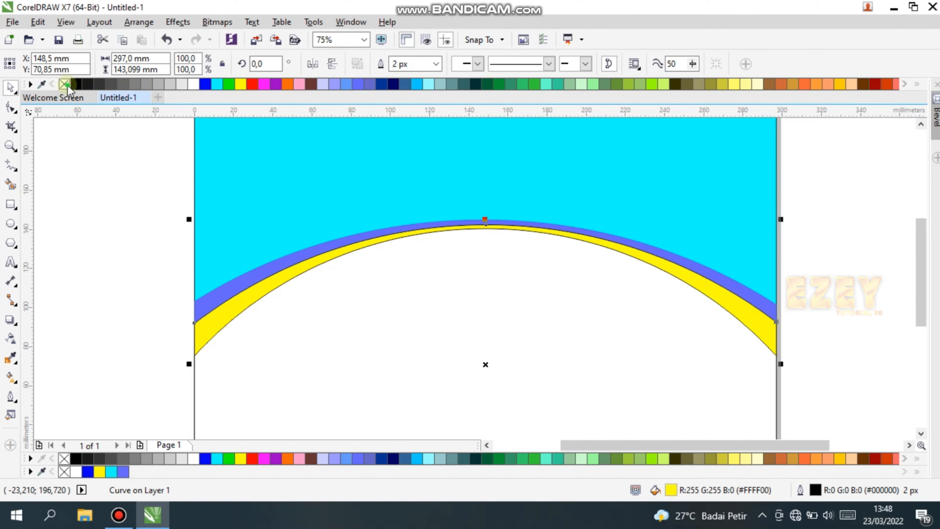
right_click(64, 84)
left_click(255, 335)
right_click(64, 85)
left_click(74, 182)
scroll(197, 263, "down", 1)
left_click(211, 256)
right_click(64, 84)
left_click(86, 174)
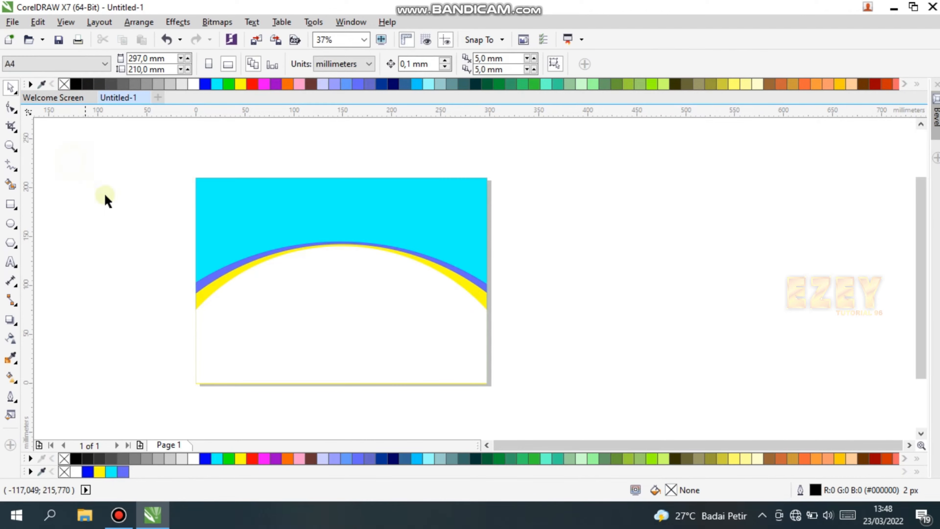
left_click_drag(220, 281, 543, 415)
left_click(459, 61)
left_click(539, 187)
left_click(418, 196)
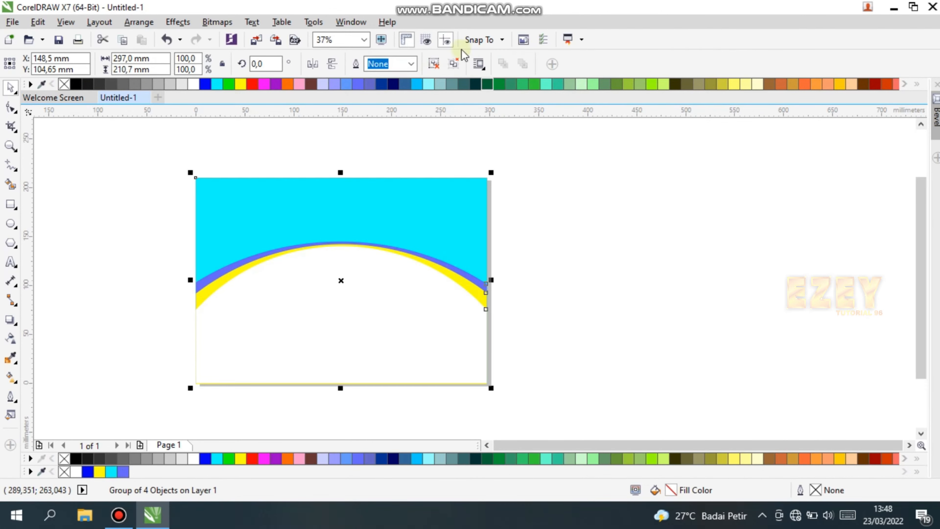
left_click(459, 62)
left_click(527, 184)
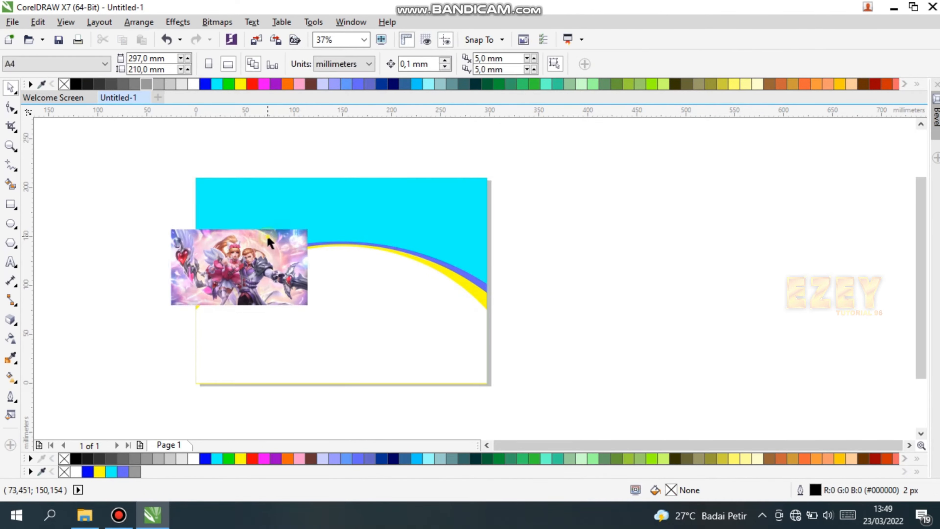
- PowerClip the game artwork image inside the cyan rectangle
right_click(269, 252)
left_click(296, 99)
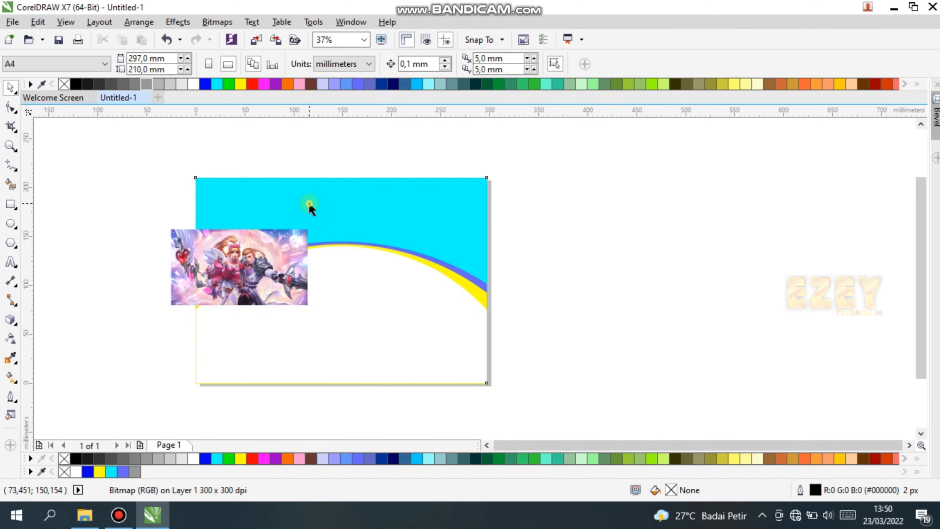
left_click(311, 206)
- Edit the PowerClip contents, scaling the image to about 297 × 167 mm and positioning it so both characters show above the arch
left_click(305, 403)
left_click_drag(275, 216, 287, 188)
left_click_drag(329, 259, 492, 387)
left_click_drag(183, 166, 188, 171)
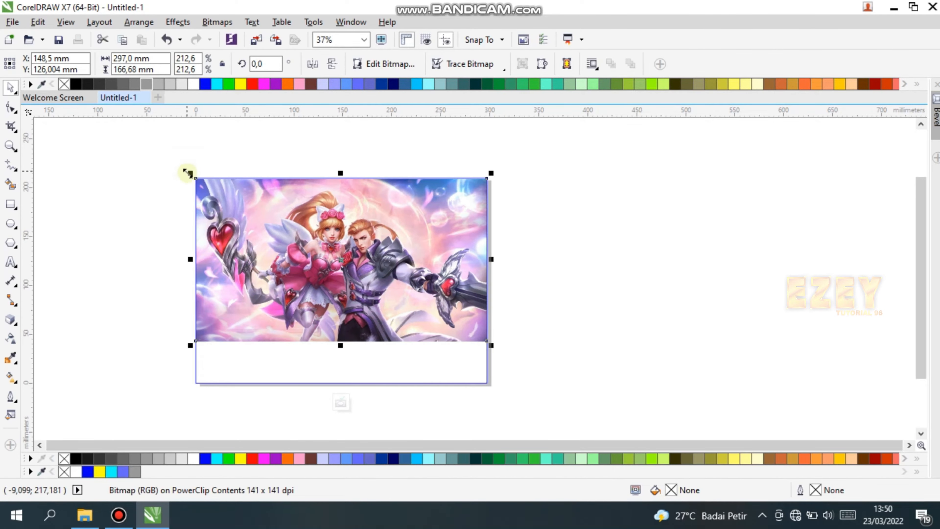
left_click_drag(336, 293, 340, 260)
left_click_drag(343, 265, 345, 269)
left_click(341, 403)
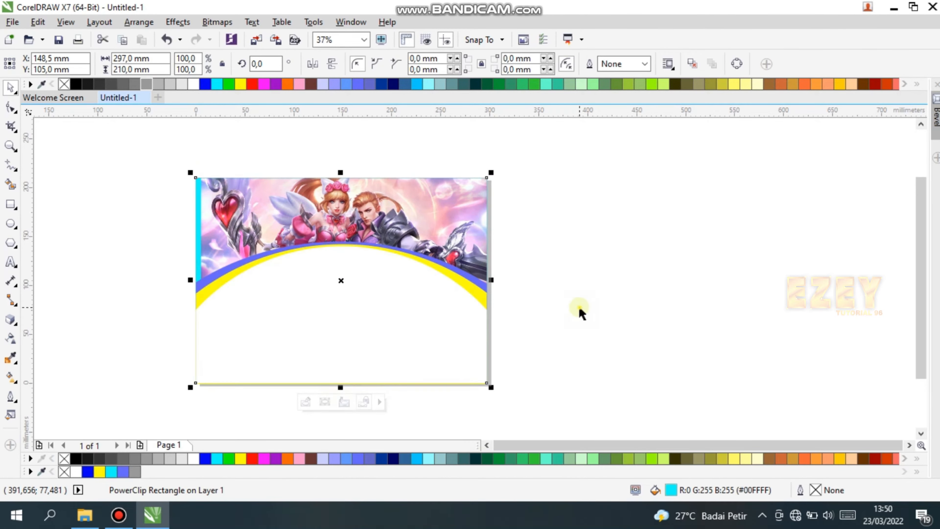
left_click(518, 312)
- Reopen the PowerClip contents and stretch the image to about 302 × 155 mm to cover the uncovered cyan strip along the rectangle's edge
left_click(198, 222)
scroll(204, 231, "up", 1)
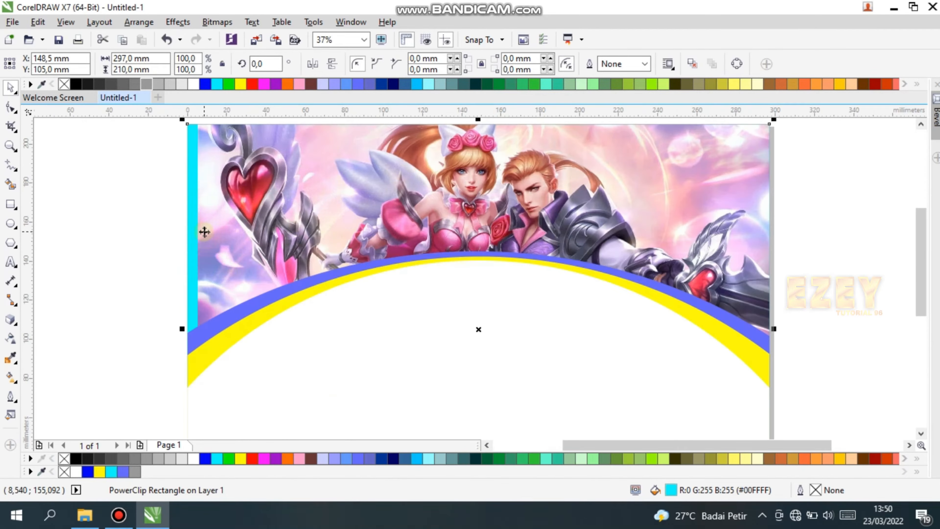
scroll(224, 267, "down", 1)
left_click(315, 424)
left_click(221, 273)
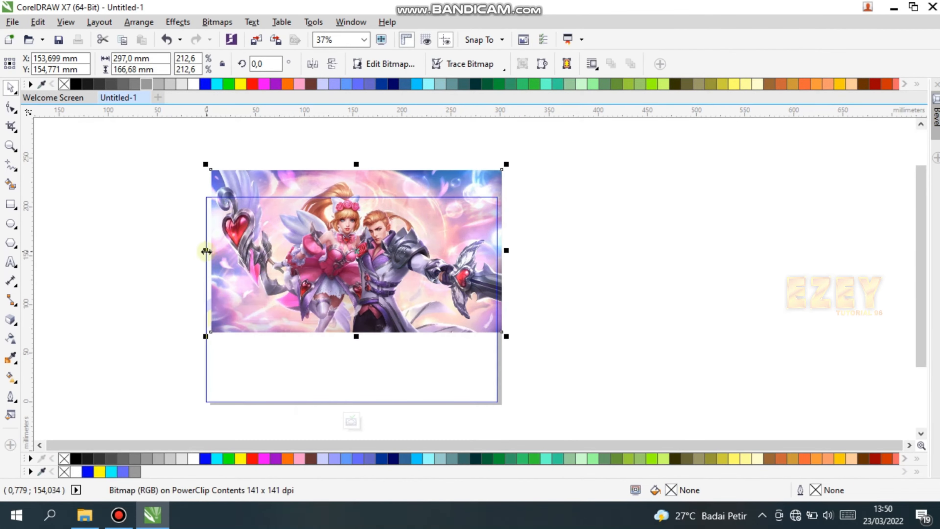
left_click_drag(206, 252, 201, 251)
left_click_drag(354, 166, 354, 177)
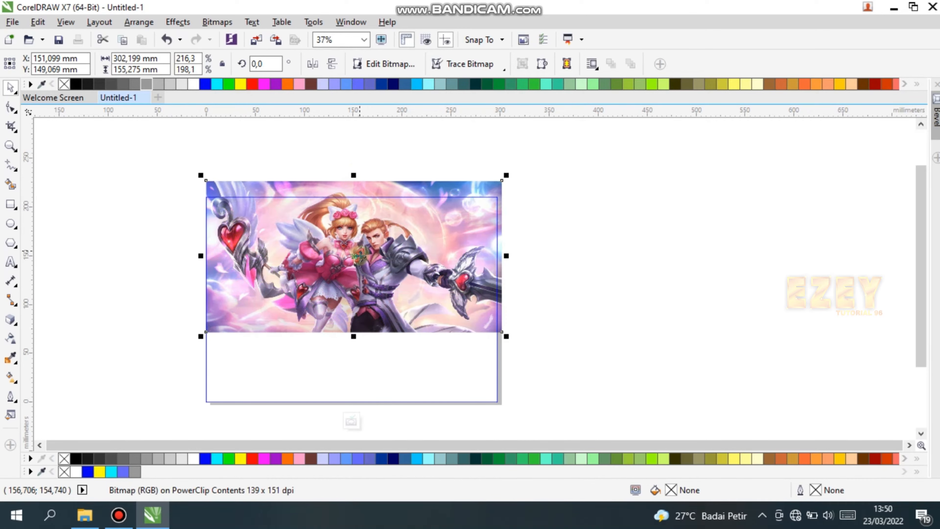
left_click(351, 420)
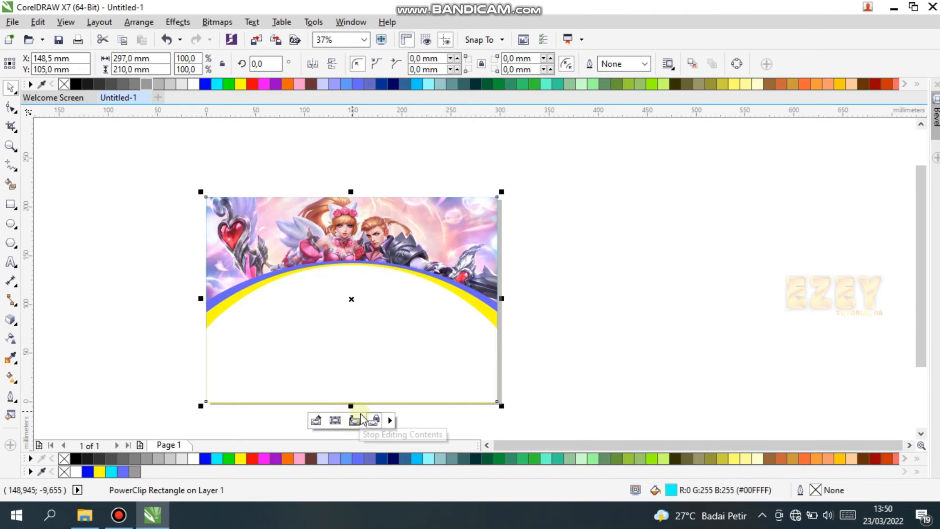
left_click(525, 303)
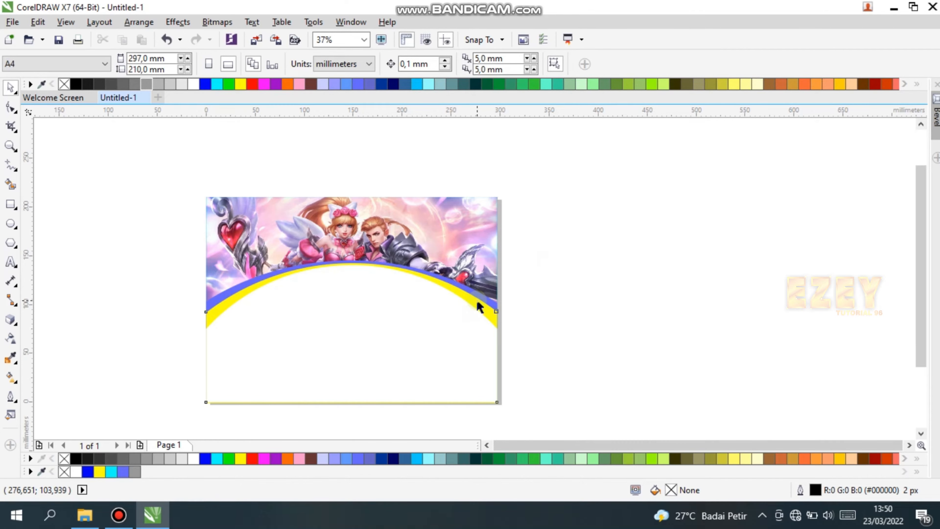
- Recolor the arch's yellow band to amber and the lighter blue band to dark blue
left_click(351, 265)
scroll(353, 264, "up", 5)
left_click_drag(365, 255, 409, 242)
scroll(409, 243, "down", 5)
left_click(474, 273)
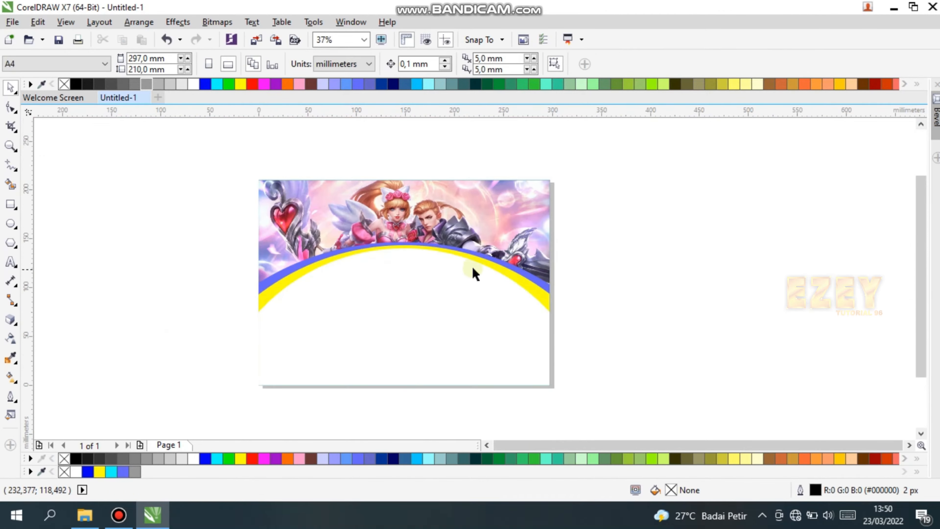
scroll(498, 263, "up", 2)
left_click(560, 274)
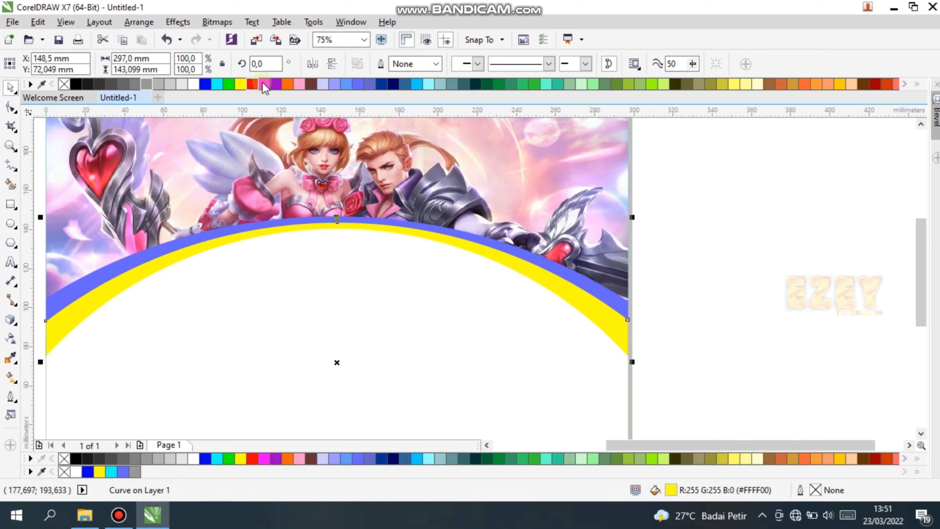
left_click(840, 84)
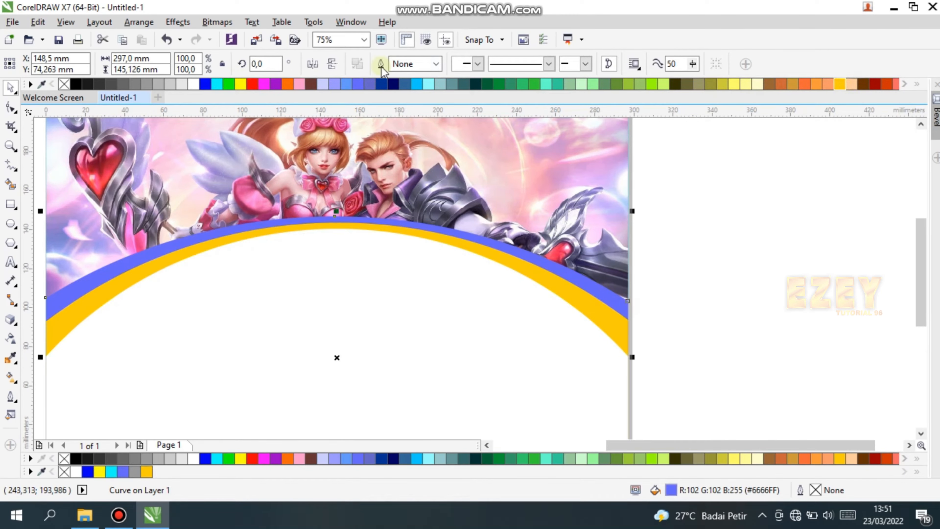
left_click(382, 84)
left_click(699, 219)
scroll(659, 226, "down", 2)
scroll(603, 235, "up", 2)
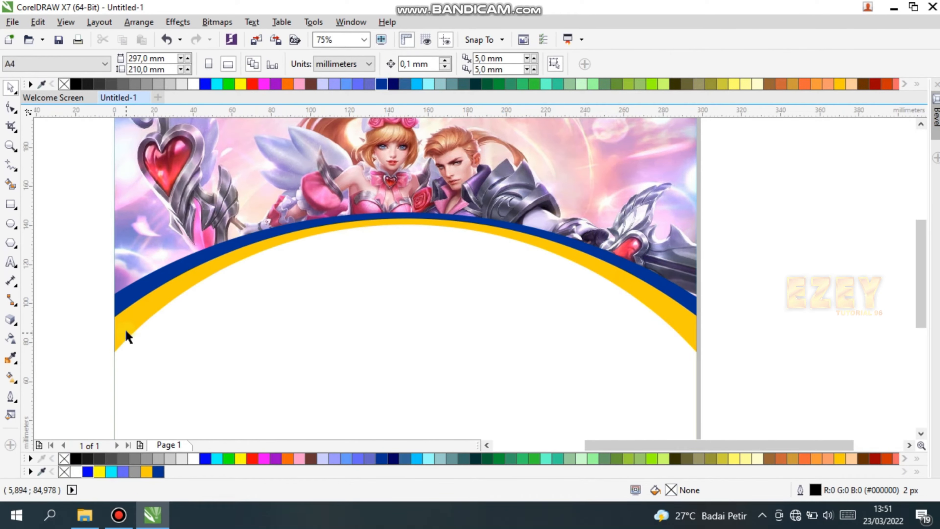
- Import both medal images, logo-mobile-legend-31252, the MLBB 2020 logo and pngwing.com (2) from the sertifilkat folder
right_click(97, 284)
left_click(141, 333)
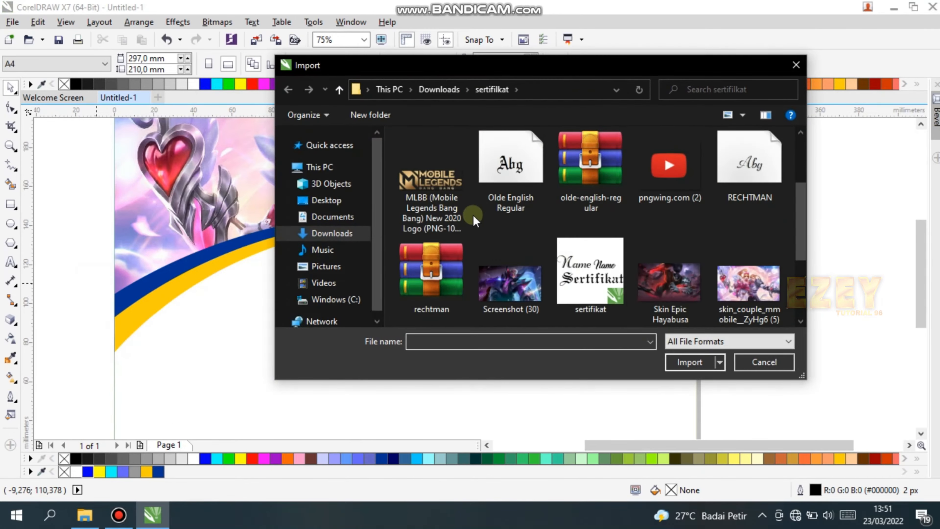
scroll(475, 221, "down", 2)
scroll(623, 259, "up", 4)
left_click(747, 174)
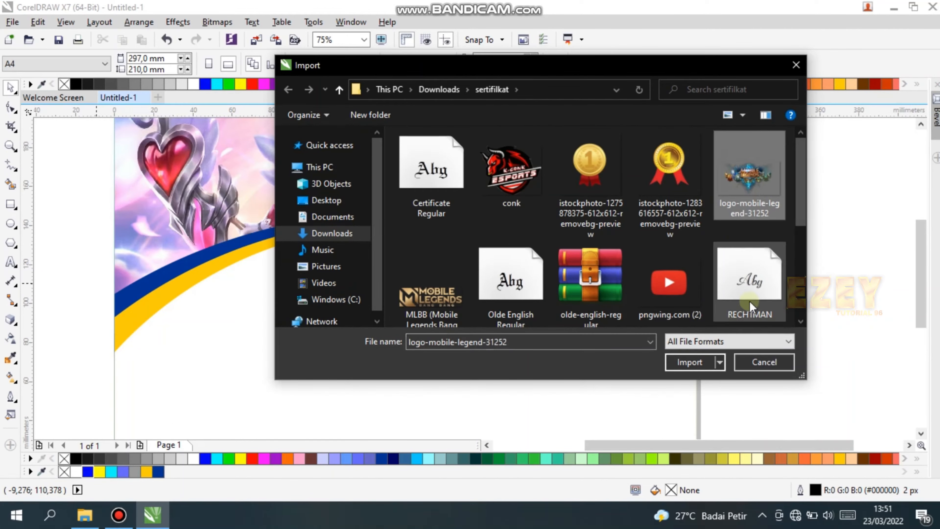
left_click(525, 187, "ctrl")
left_click(544, 182, "ctrl")
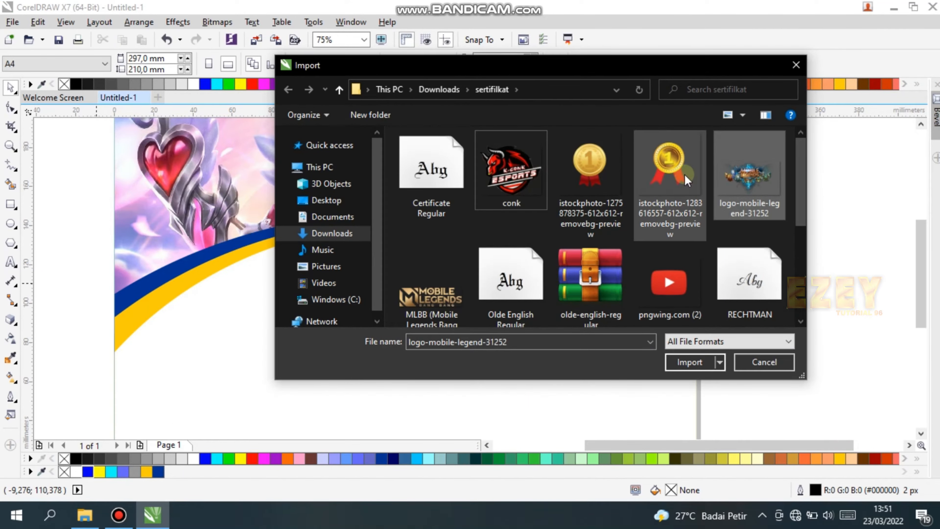
left_click(686, 181, "ctrl")
left_click(590, 170, "ctrl")
scroll(514, 197, "down", 1)
left_click(572, 270, "ctrl")
scroll(568, 261, "down", 1)
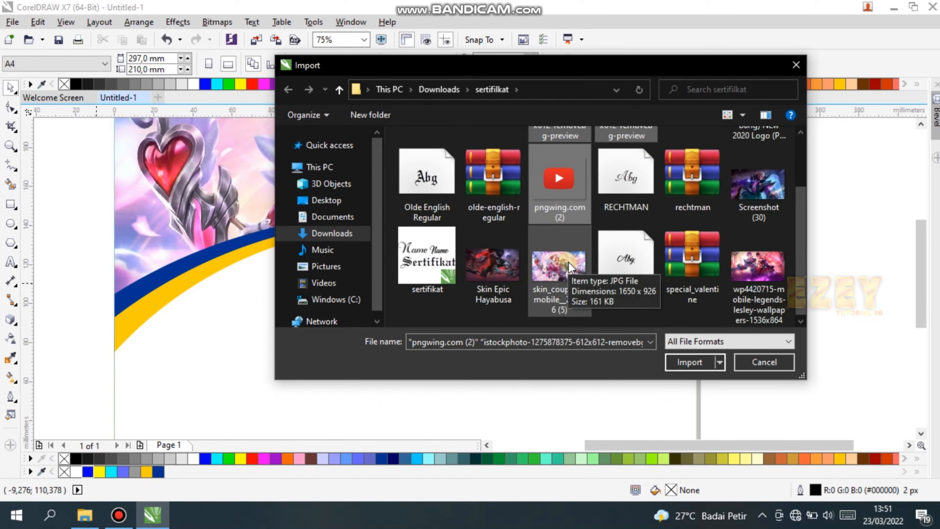
scroll(681, 318, "up", 1)
left_click(757, 178, "ctrl")
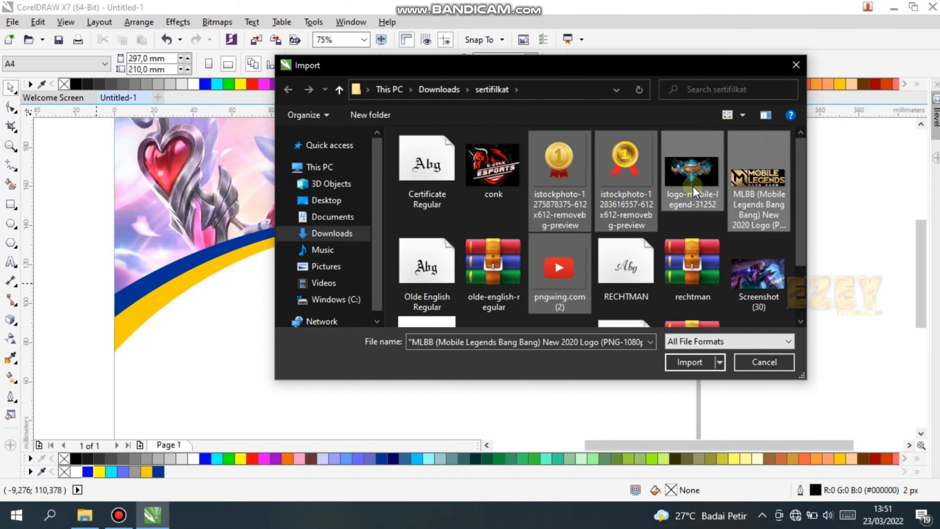
left_click(689, 362)
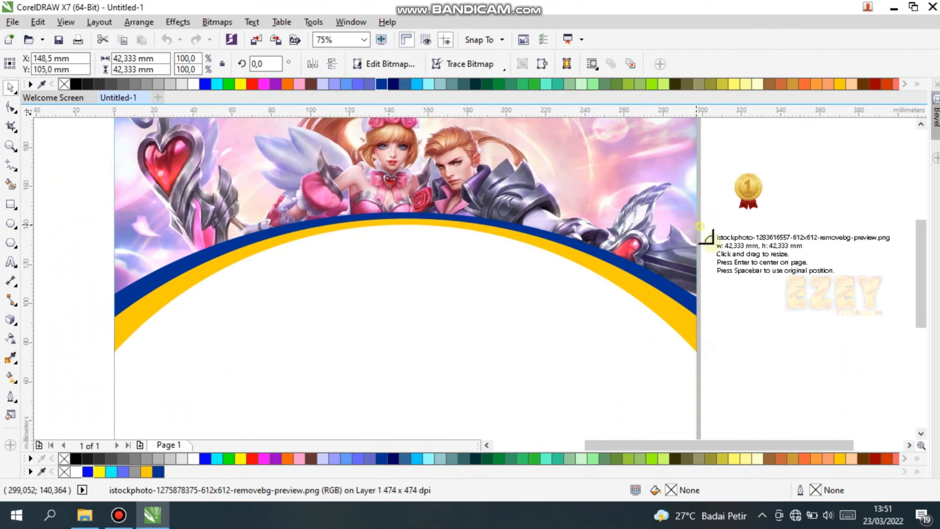
- Place the imported images beside the page at small sizes, with the YouTube icon's frame about 26 × 20 mm
left_click_drag(699, 226, 753, 280)
left_click_drag(777, 213, 824, 239)
left_click_drag(831, 160, 875, 192)
left_click_drag(824, 269, 873, 321)
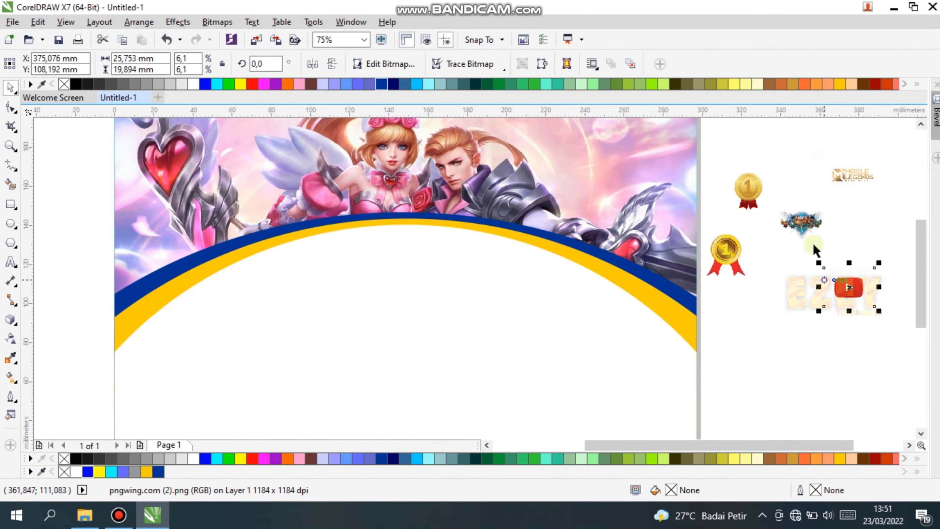
- Move the winged Mobile Legends logo away from the other images and PowerClip it inside the white arched shape
left_click_drag(809, 221, 773, 281)
right_click(772, 281)
left_click(765, 283)
right_click(765, 284)
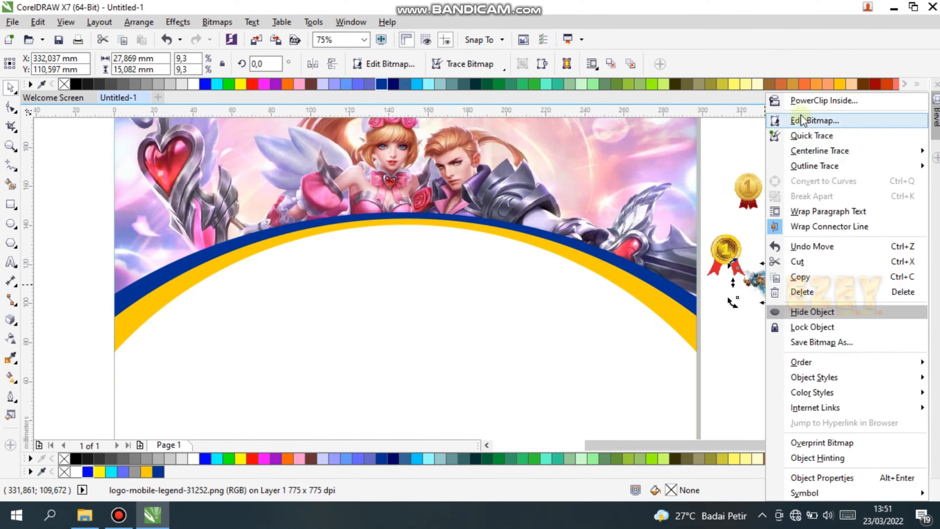
left_click(824, 100)
left_click(374, 366)
- Edit the white arch's PowerClip contents, enlarging the Mobile Legends logo to about 206 mm wide and centering it below the arch
scroll(371, 329, "down", 2)
left_click(345, 389)
scroll(378, 336, "up", 2)
left_click(375, 335)
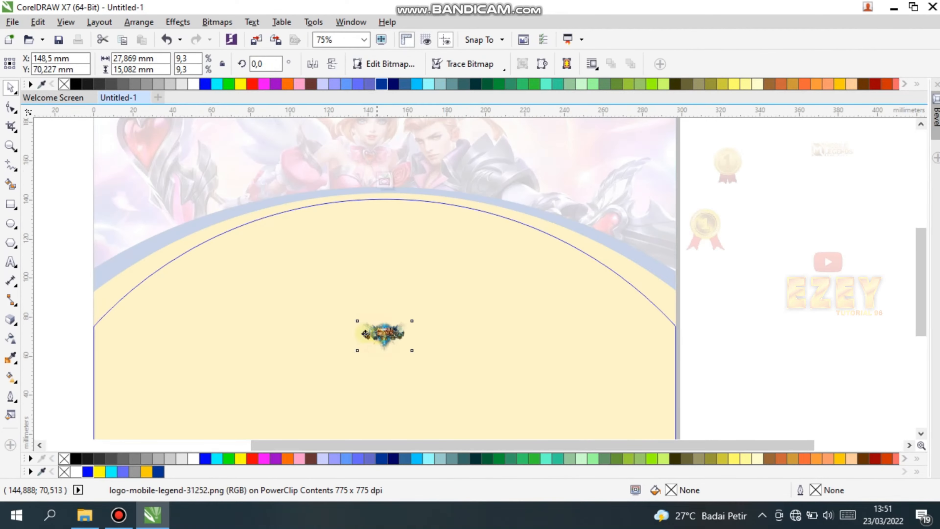
left_click_drag(365, 334, 499, 456)
left_click_drag(276, 272, 398, 313)
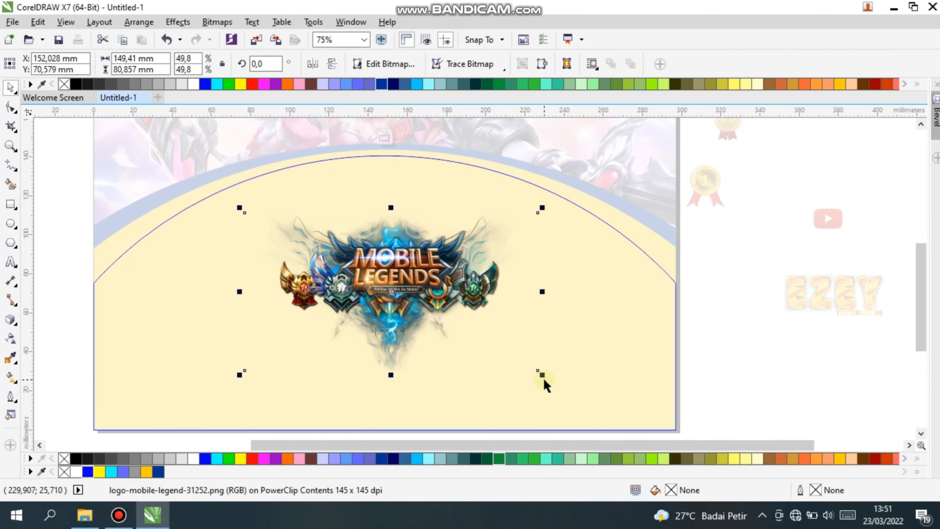
left_click_drag(542, 375, 590, 401)
left_click_drag(456, 331, 445, 334)
left_click_drag(581, 405, 593, 412)
left_click_drag(436, 331, 425, 312)
- Apply a uniform transparency of 71 to the large logo and finish editing the PowerClip contents
left_click(10, 337)
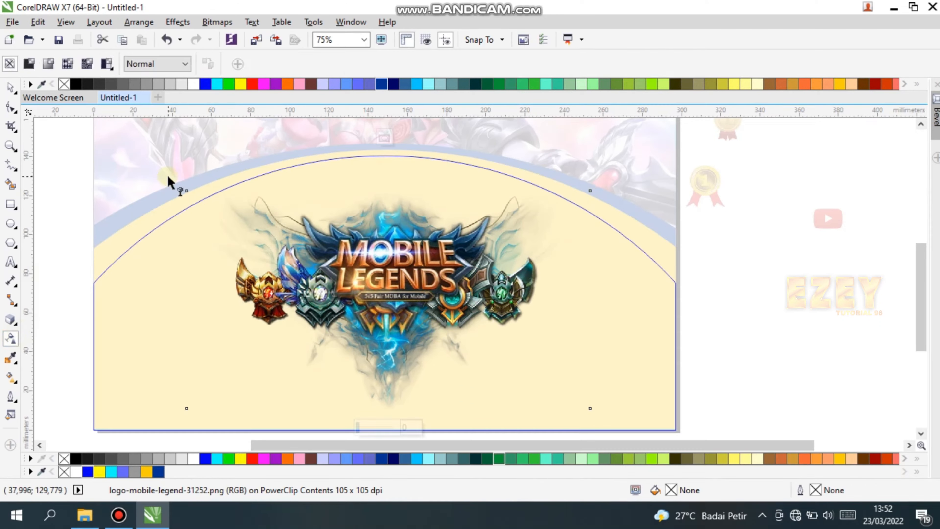
left_click(29, 64)
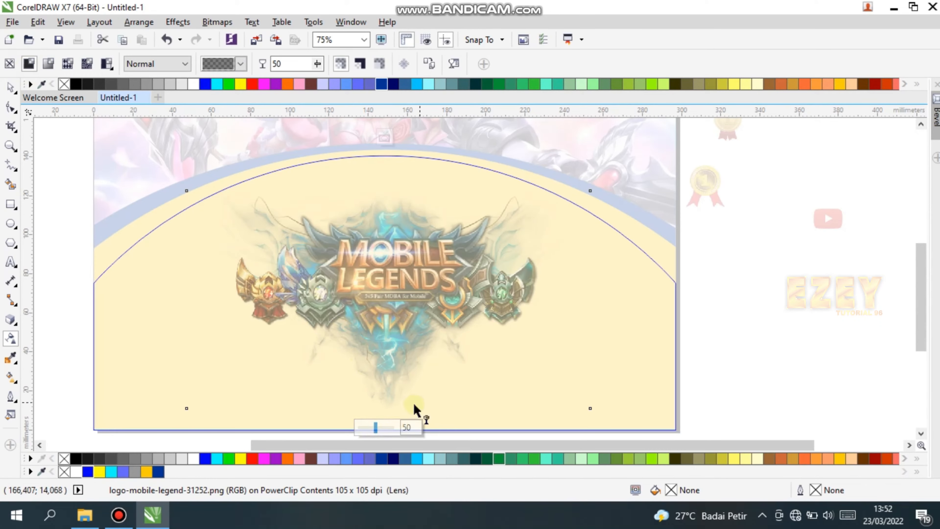
left_click(381, 427)
left_click_drag(380, 426, 384, 427)
scroll(543, 377, "down", 2)
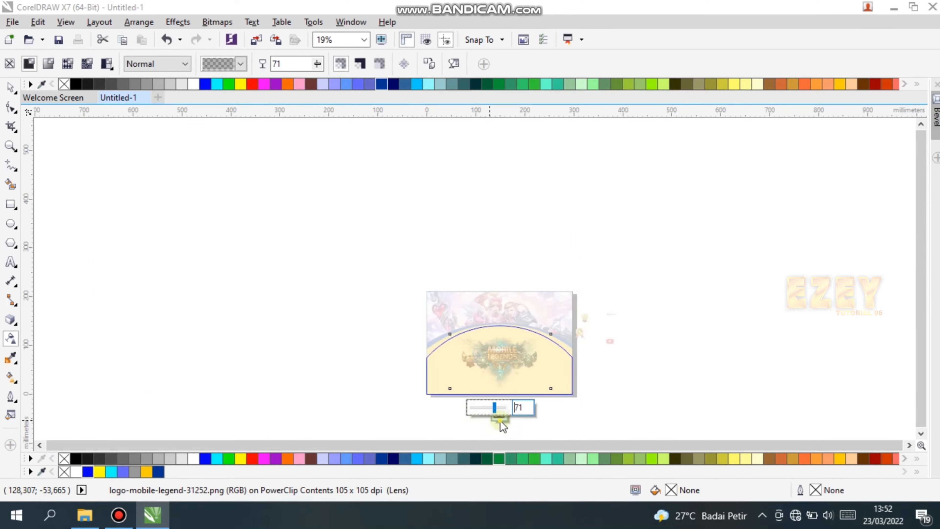
left_click(501, 419)
left_click(624, 323)
scroll(411, 428, "down", 1)
scroll(415, 425, "up", 1)
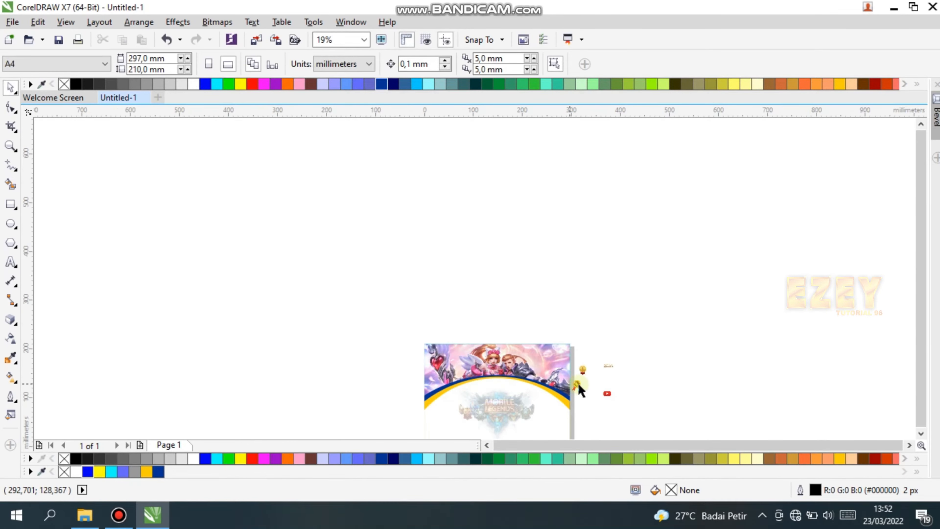
scroll(607, 396, "up", 1)
scroll(555, 402, "down", 2)
scroll(481, 396, "down", 1)
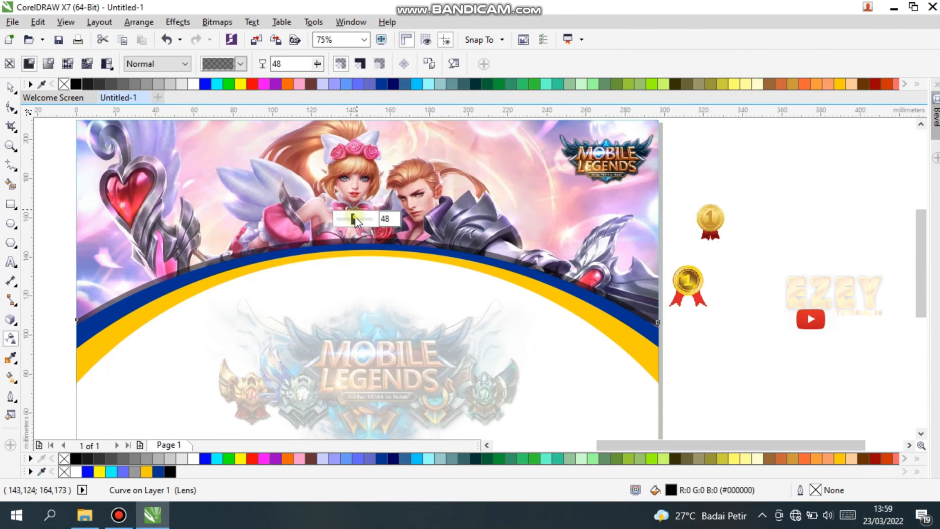
- Set the black arched shape's transparency to 50, enlarge it to about 323 × 158 mm and move it up over the header
left_click_drag(355, 216, 356, 223)
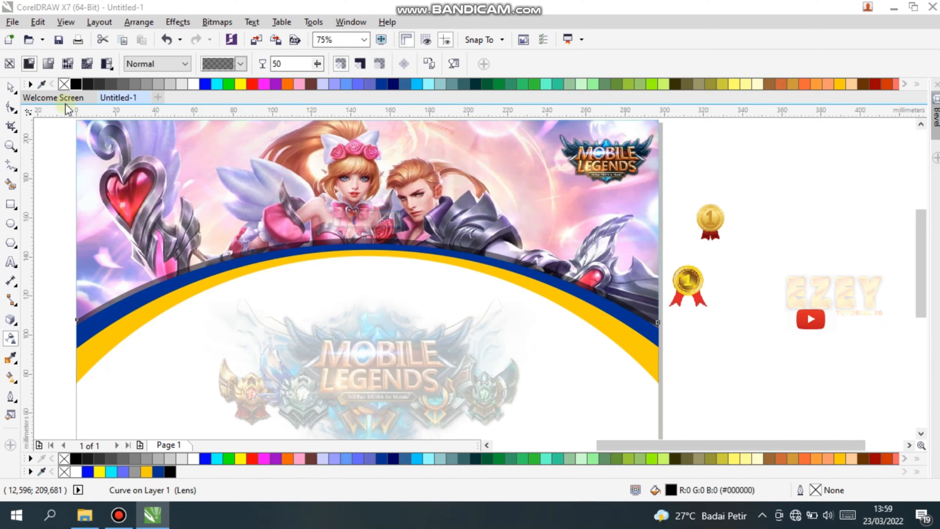
left_click(10, 87)
left_click_drag(368, 379, 345, 187)
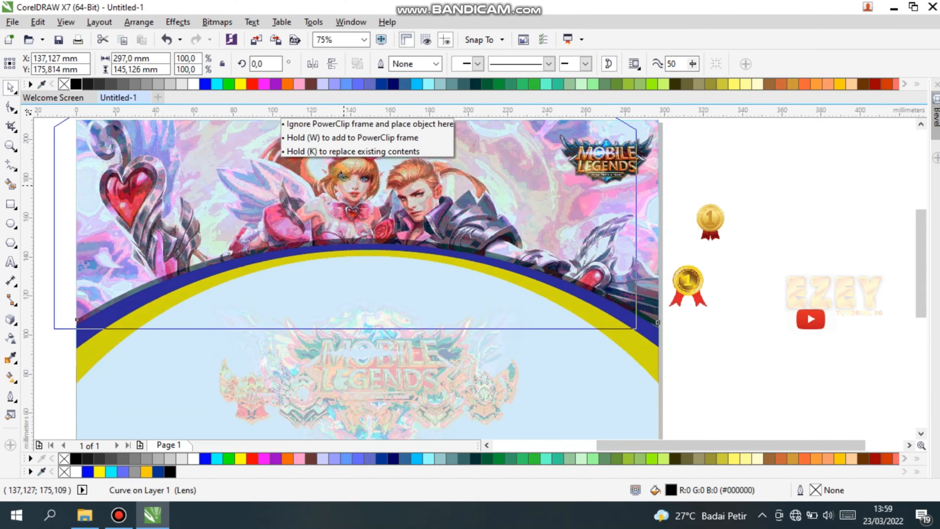
left_click_drag(510, 248, 510, 187)
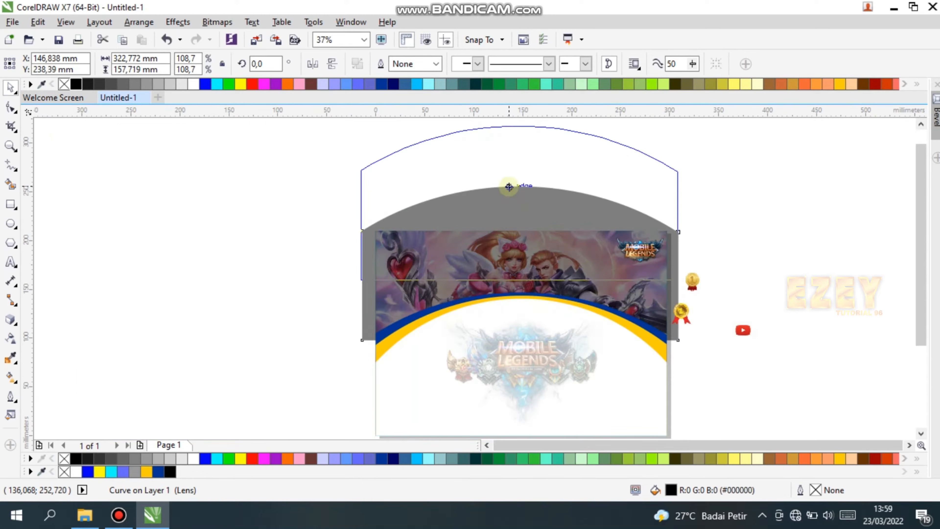
- PowerClip the dark arched shape inside the artwork rectangle and reposition it in the contents to cover the visible header image
right_click(513, 238)
left_click(520, 231)
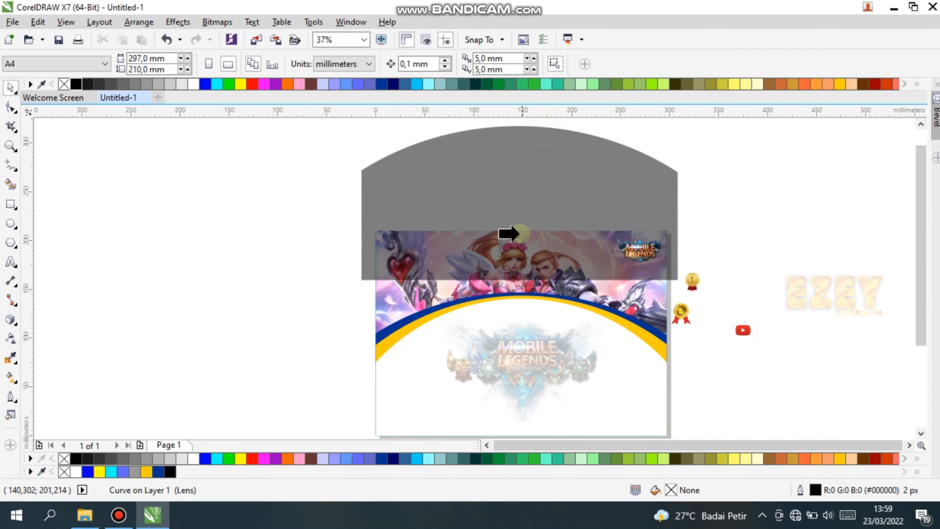
left_click(409, 297)
left_click(485, 213)
left_click(489, 237)
left_click_drag(488, 237, 498, 285)
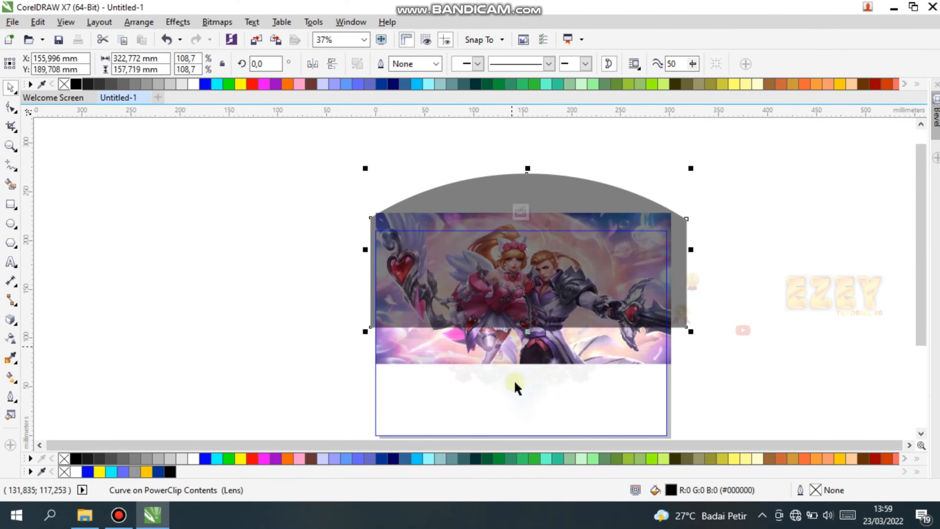
left_click(520, 213)
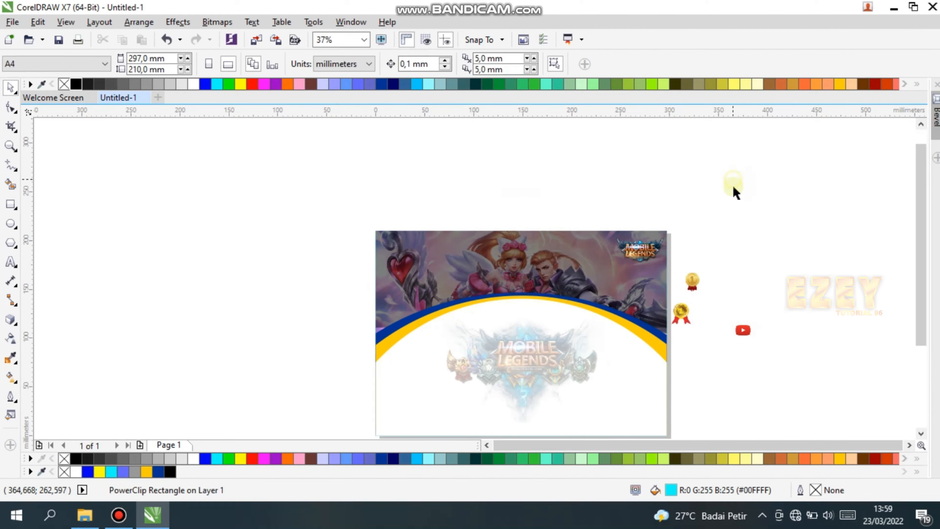
- Reopen the artwork rectangle's PowerClip contents and fine-tune the dark overlay's transparency
left_click(556, 274)
left_click(485, 213)
left_click(482, 196)
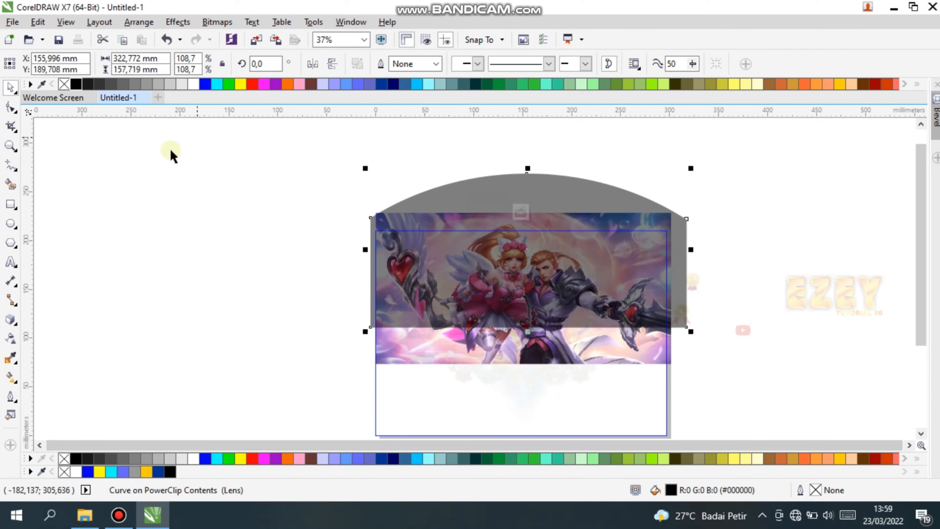
left_click(11, 337)
left_click_drag(528, 349, 519, 347)
left_click(520, 212)
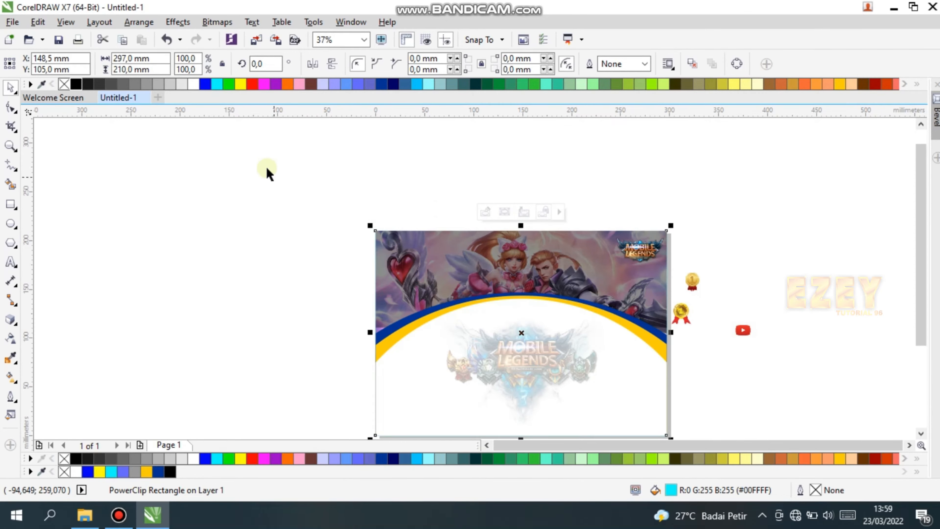
- Delete the short-ribbon medal and place the long-ribbon medal, enlarged, over the right side of the arch bands
left_click(698, 290)
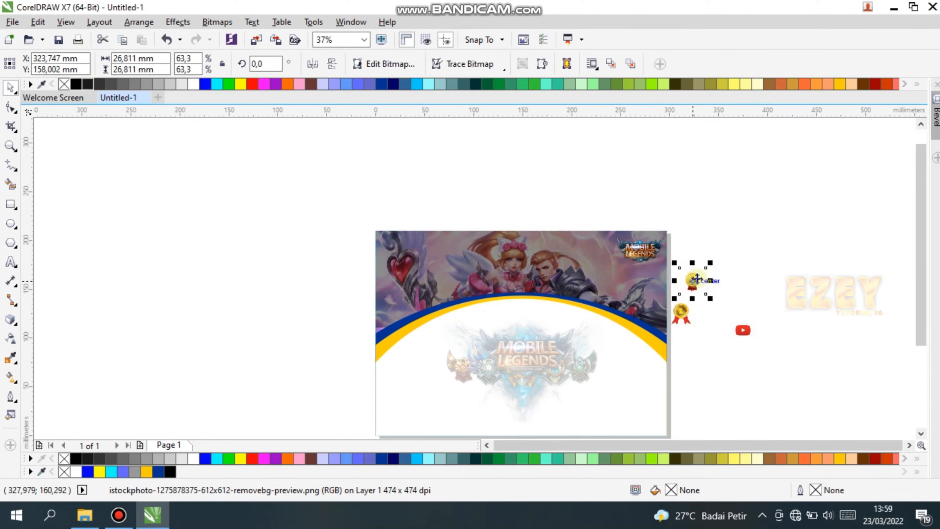
key("Delete")
left_click(687, 312)
left_click_drag(702, 333, 590, 308)
scroll(603, 324, "up", 2)
- Move the YouTube icon into the lower-left corner of the page
left_click(776, 294)
scroll(820, 308, "down", 2)
left_click_drag(821, 309, 456, 411)
scroll(483, 399, "up", 2)
scroll(456, 411, "down", 3)
scroll(458, 427, "up", 2)
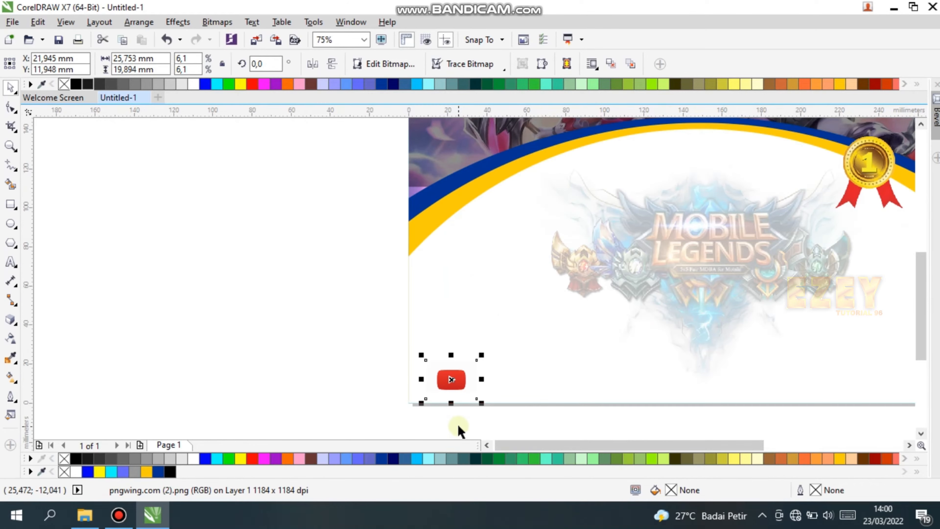
scroll(459, 430, "down", 2)
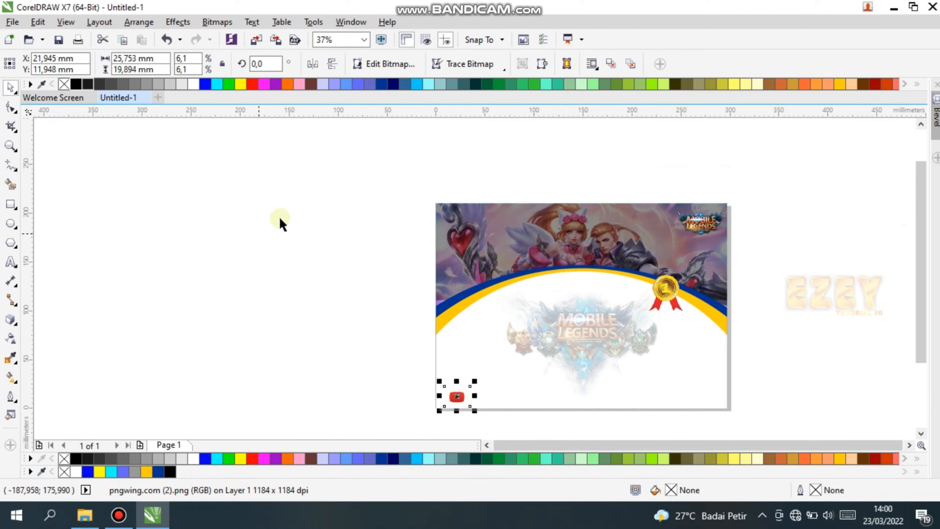
- Shift the small Mobile Legends logo in the header slightly inward from the page's upper-right corner
left_click(701, 231)
left_click_drag(692, 229, 686, 223)
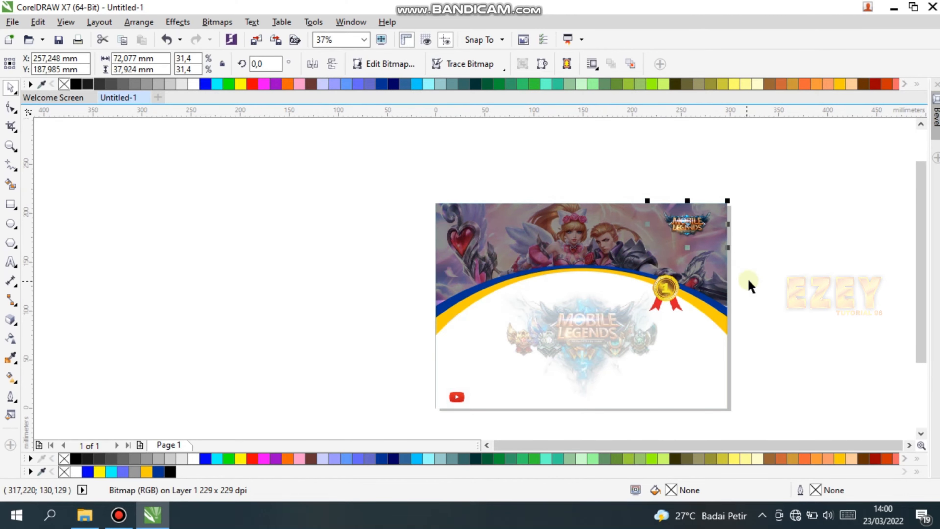
left_click(748, 284)
- Draw a border rectangle about 284 × 195 mm just inside the page edges and give it a yellow 3 px outline
left_click(7, 204)
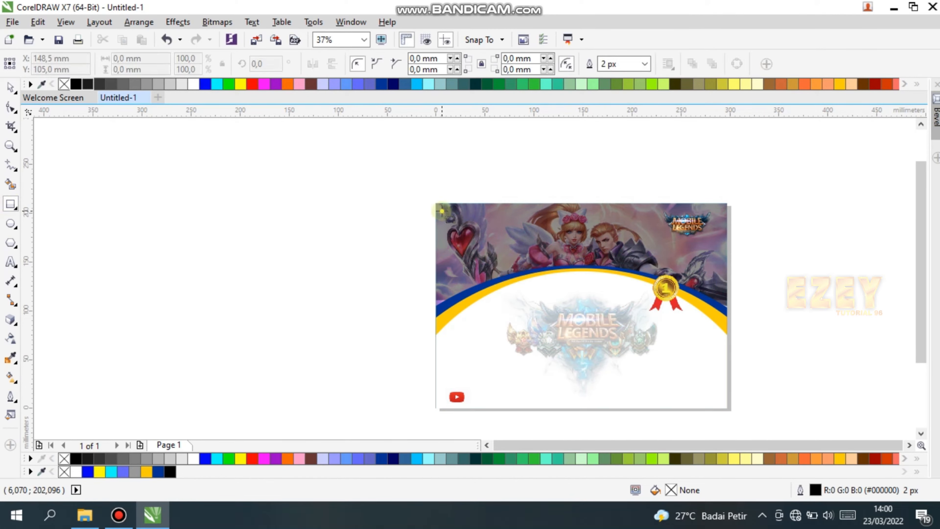
left_click_drag(441, 210, 720, 401)
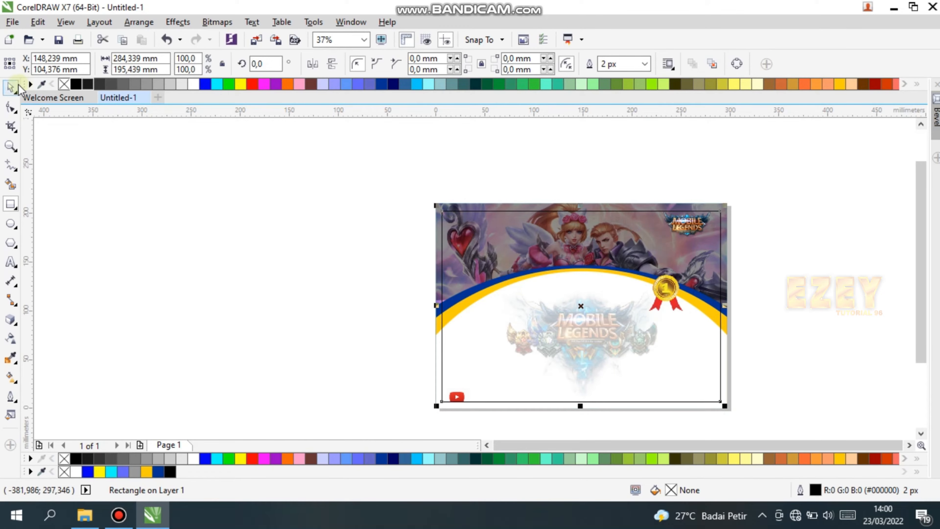
right_click(241, 85)
left_click(645, 64)
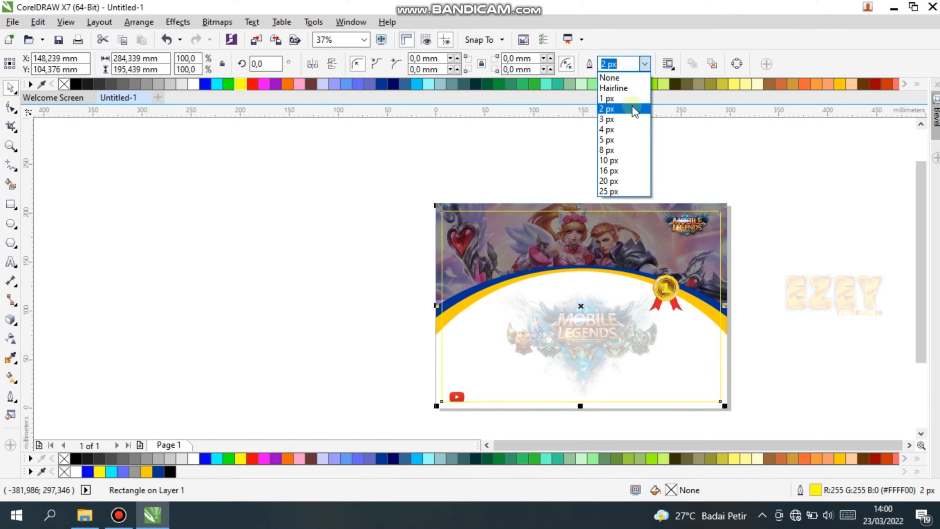
left_click(632, 120)
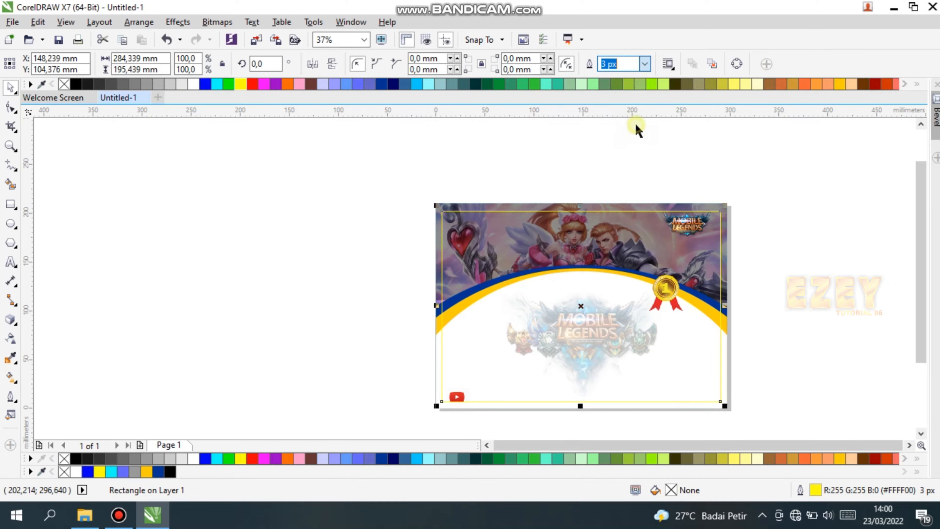
- Set the yellow border rectangle's outline width to 5 px, keeping the rectangle in its original position
left_click(644, 64)
left_click(644, 133)
left_click(644, 140)
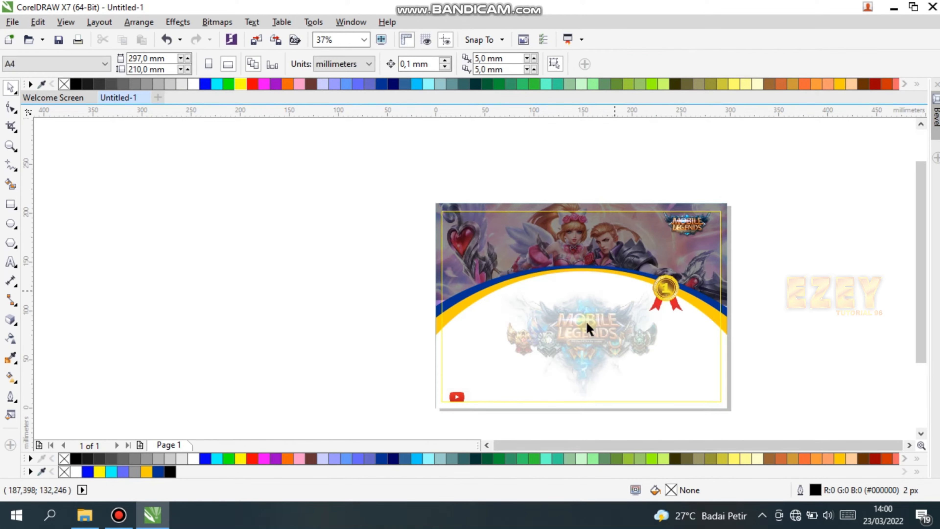
scroll(475, 391, "up", 1)
scroll(452, 421, "up", 1)
left_click_drag(426, 391, 412, 371)
key("ctrl+z")
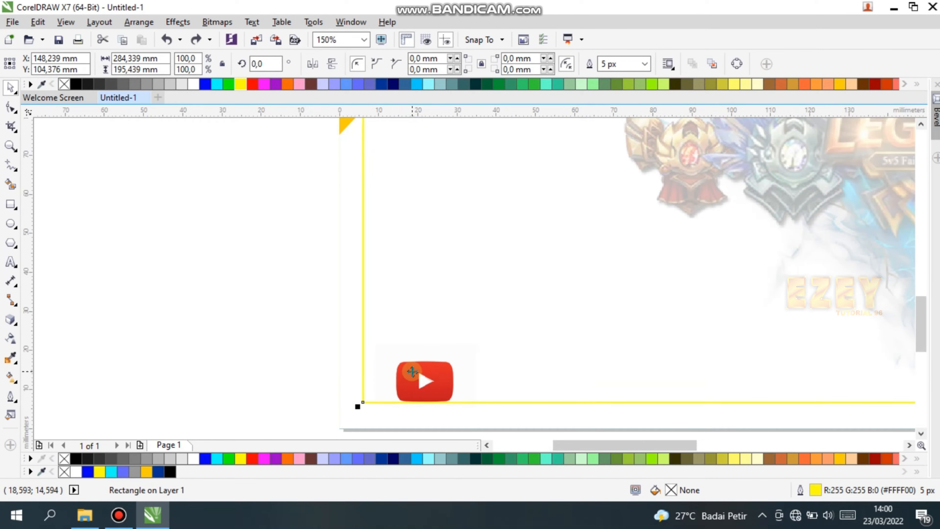
scroll(444, 352, "up", 1)
scroll(497, 311, "down", 4)
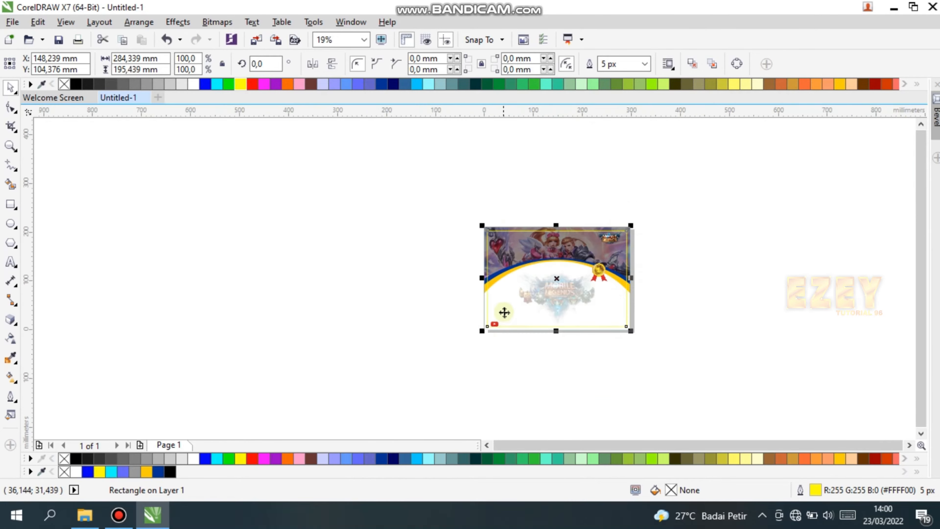
- Move the YouTube icon slightly up and inward so it sits clear of the yellow border's lower-left corner
scroll(496, 319, "up", 2)
left_click(455, 371)
mouse_move(453, 369)
left_mouse_down()
mouse_move(452, 341)
mouse_move(474, 357)
mouse_move(456, 348)
mouse_move(450, 356)
left_mouse_up()
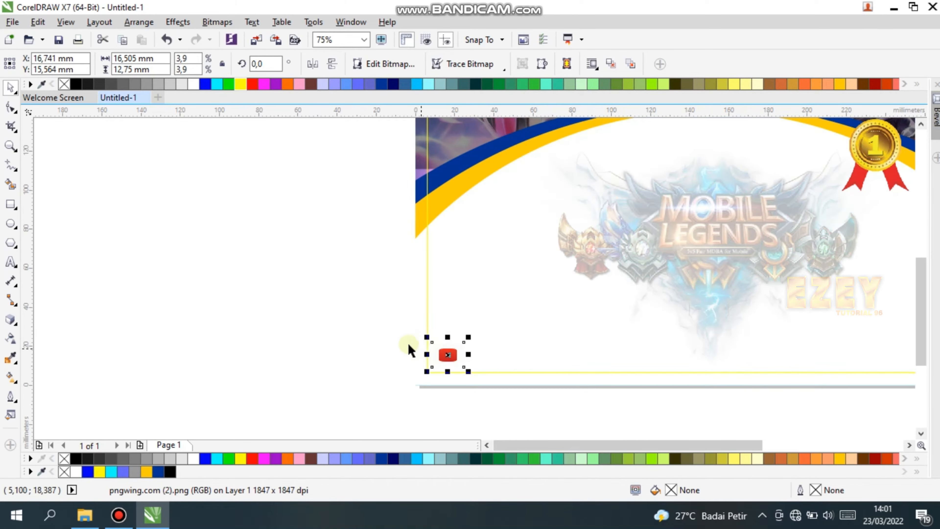
- Add the text "By Suport :" in the Special Valentine font and place it just above the YouTube icon
left_click(89, 178)
left_click(10, 261)
left_click(89, 273)
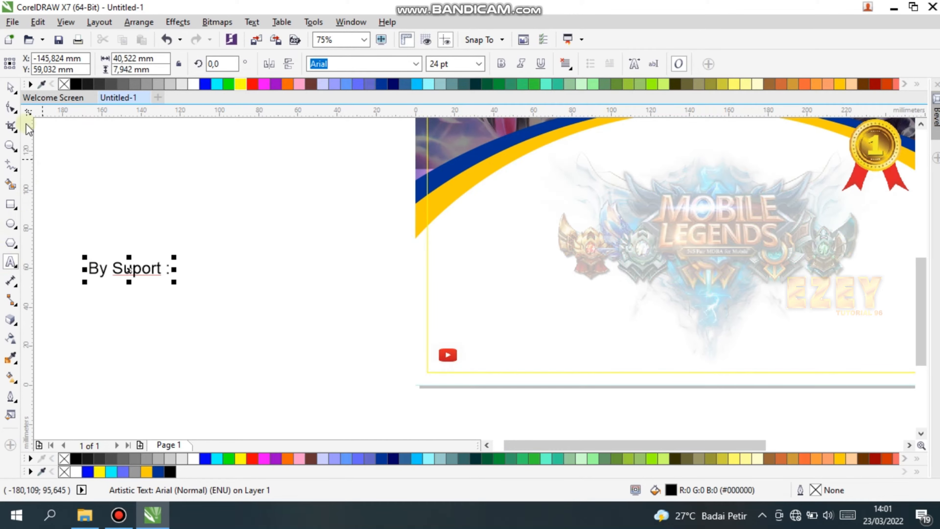
left_click(418, 64)
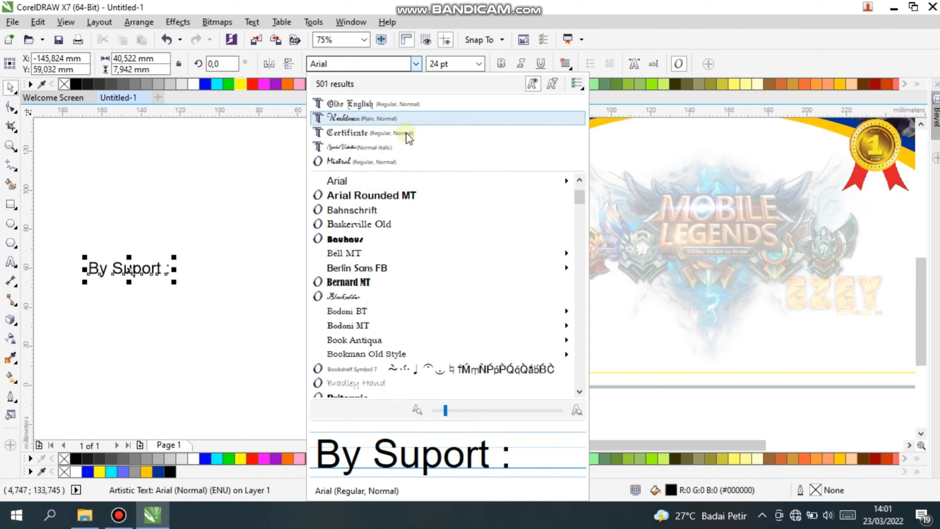
left_click(405, 148)
left_click_drag(109, 269, 446, 333)
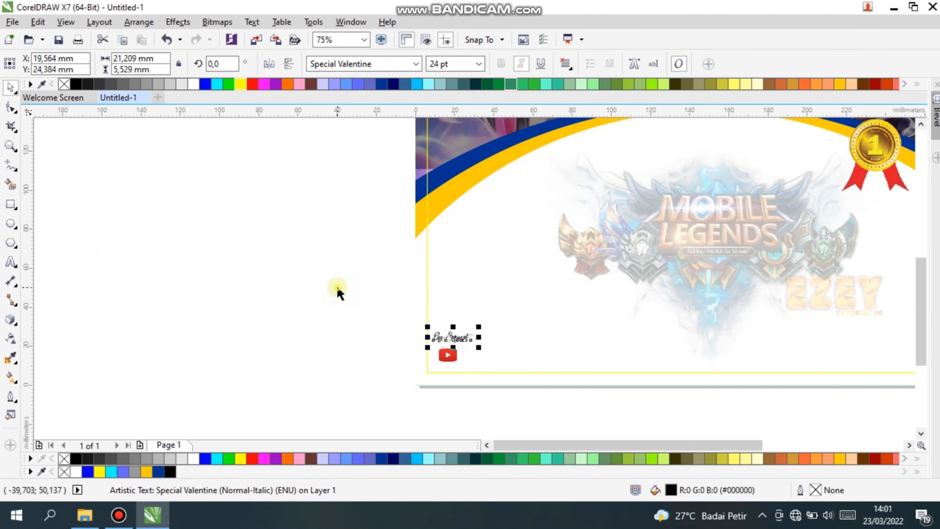
- Change the "By Suport :" text to TypoUpright BT and scale it down to about 14.5 pt above the YouTube icon
left_click(336, 290)
scroll(462, 359, "up", 3)
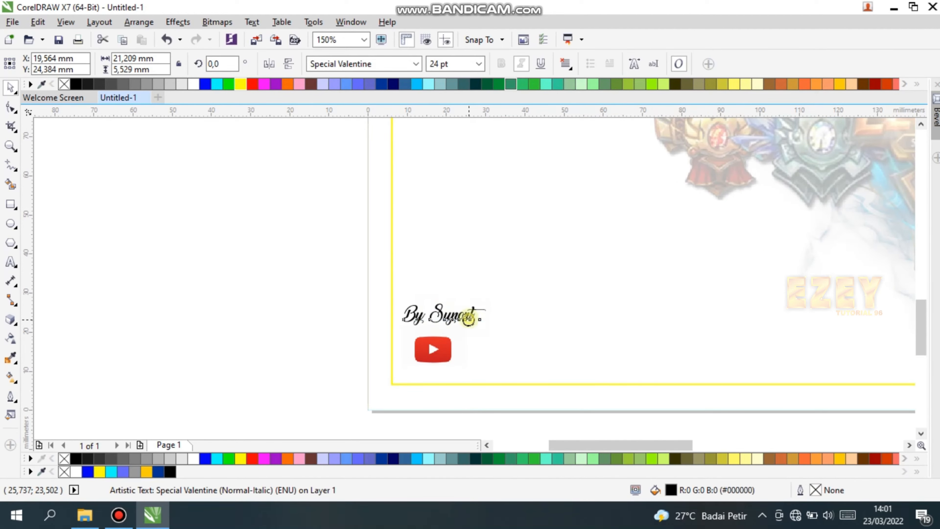
double_click(469, 319)
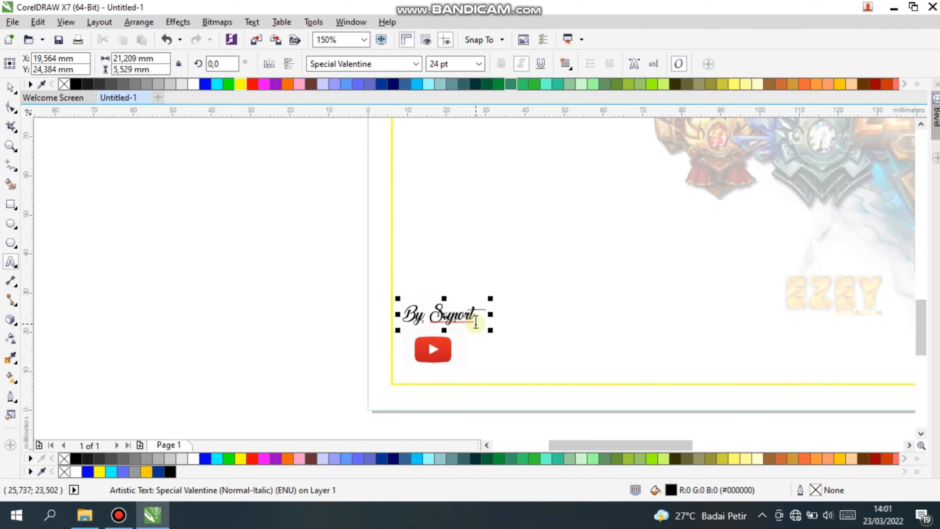
left_click(481, 317)
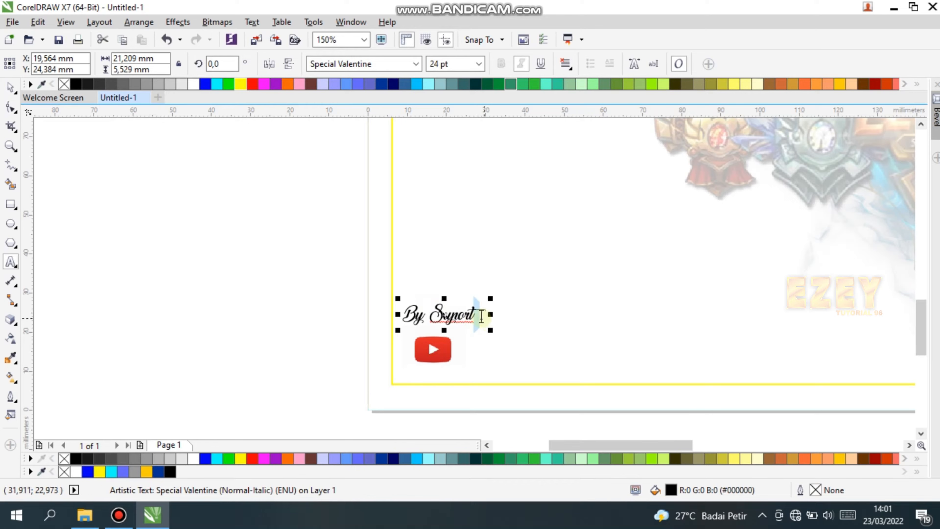
left_click(454, 313)
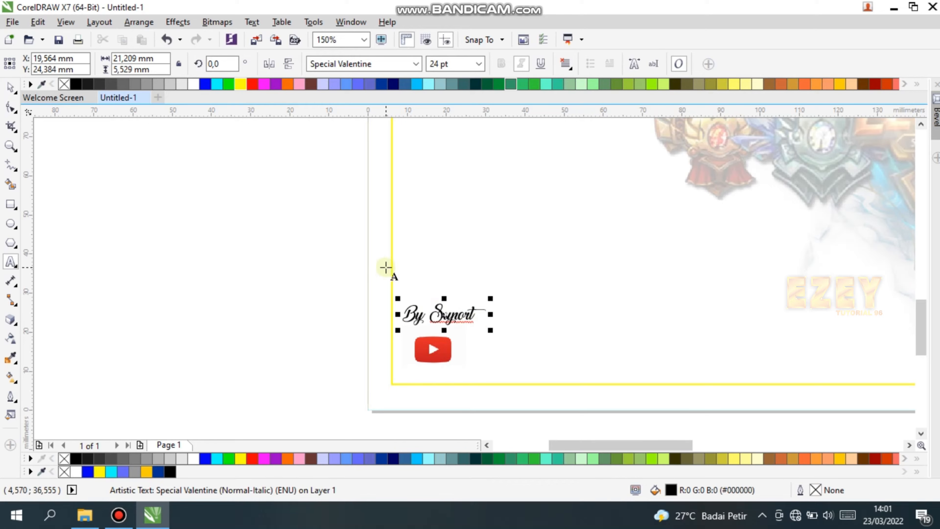
left_click(395, 68)
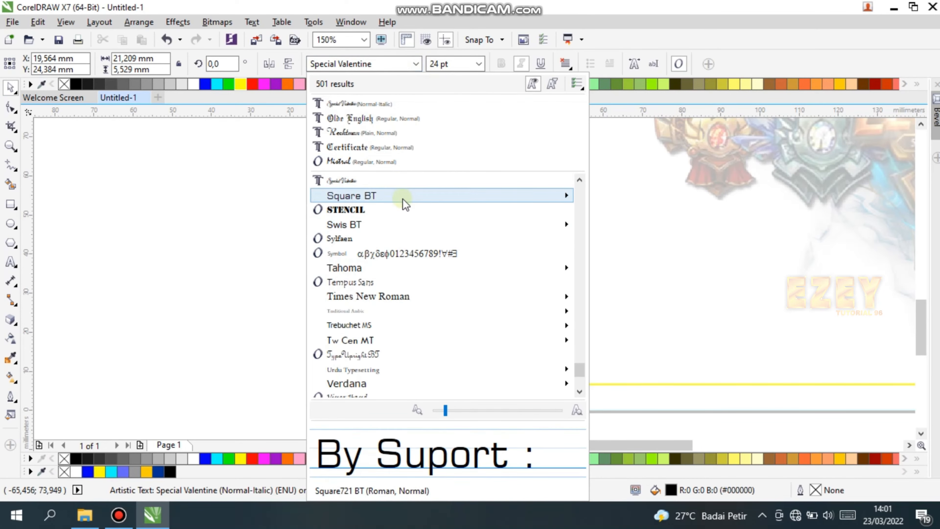
key("Escape")
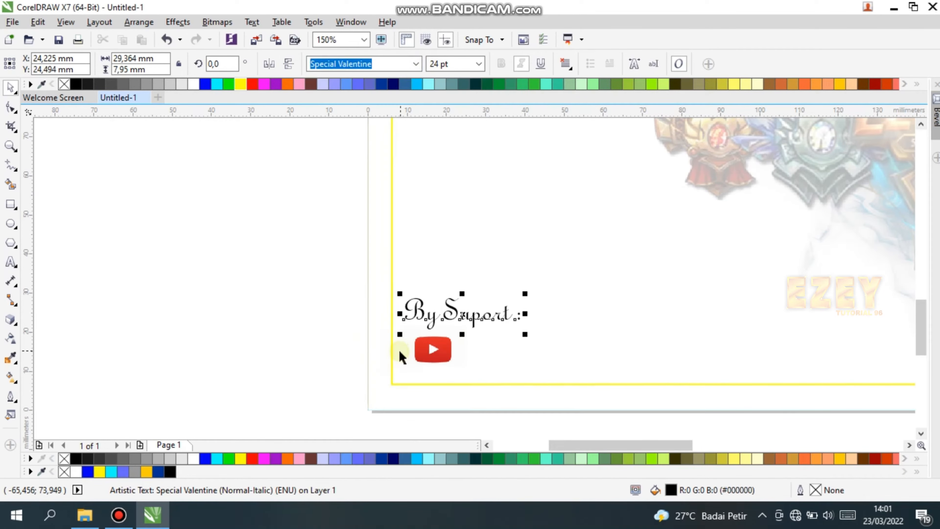
left_click_drag(525, 334, 438, 323)
left_click(145, 259)
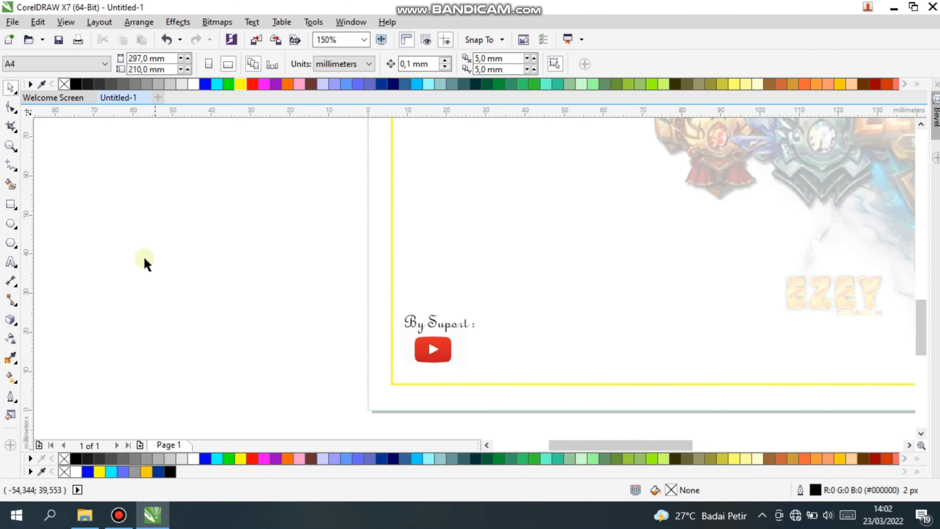
- Add the text "EzeyTutorial96" in TypoUpright BT, scaled to about 12 pt, directly to the right of the YouTube icon
left_click(88, 298)
type("EzeyTutorial96")
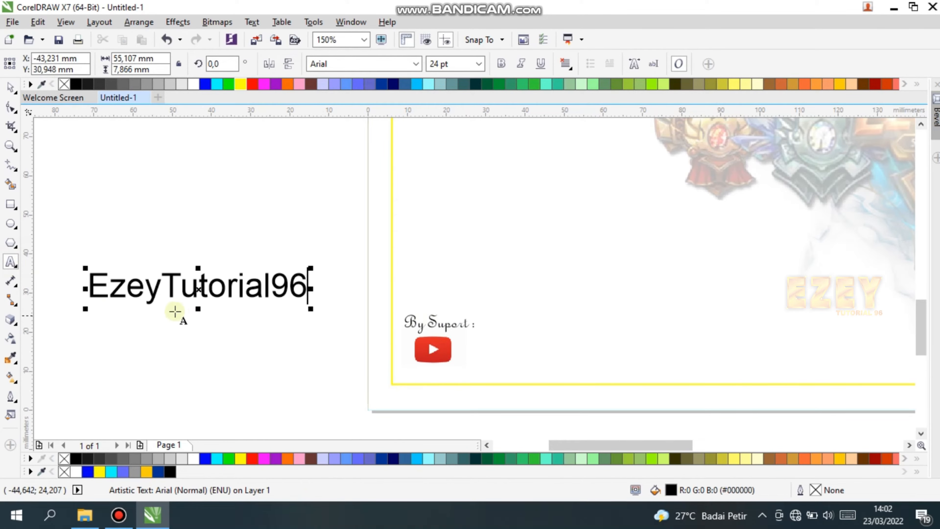
left_click(10, 89)
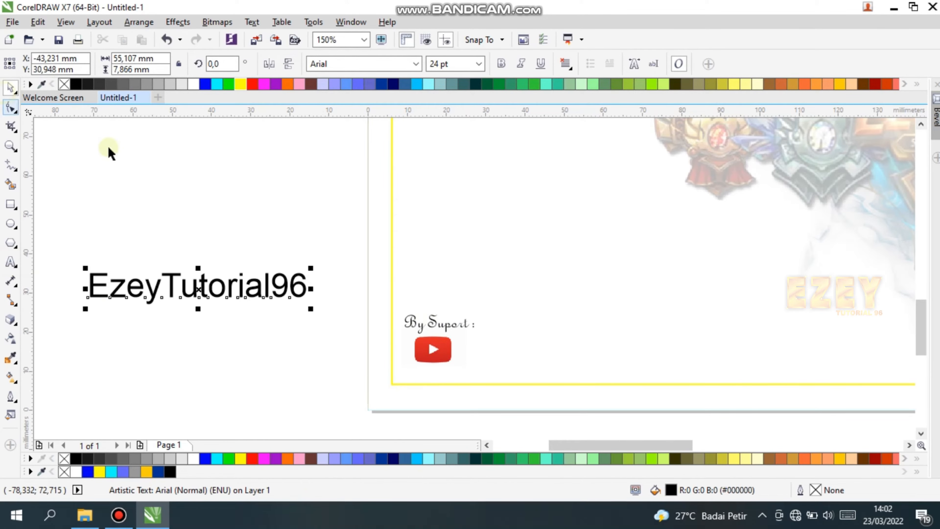
left_click(415, 65)
left_click(370, 104)
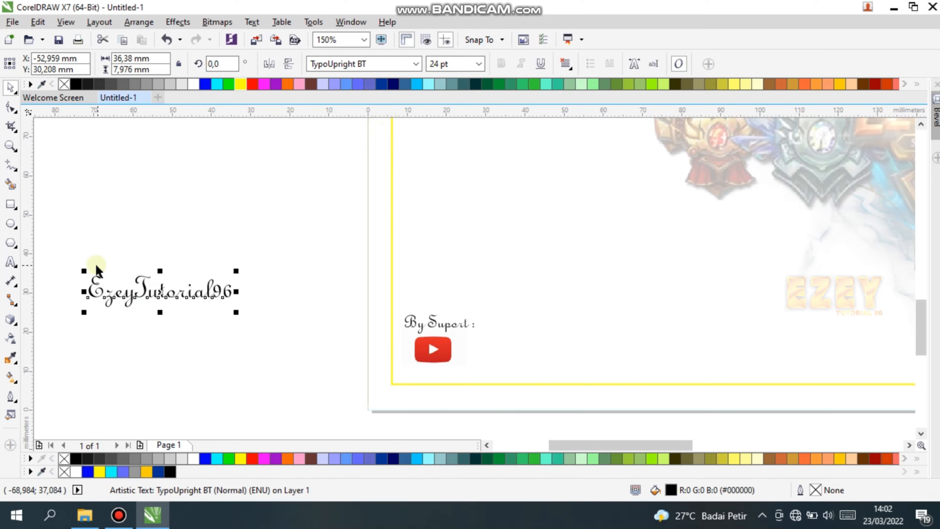
left_click_drag(85, 269, 483, 347)
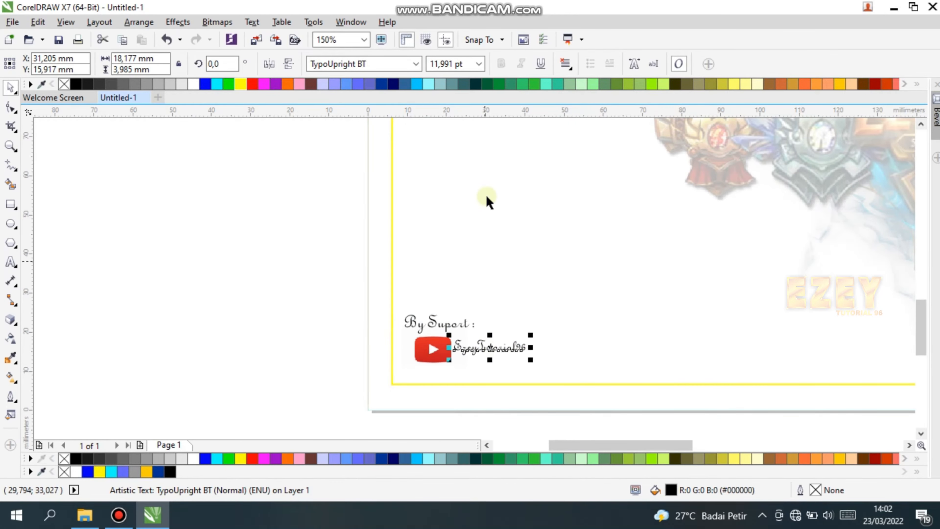
- Try the Rechtman font on the "EzeyTutorial96" text, and settle on Playbill for it
left_click(419, 64)
left_click(357, 89)
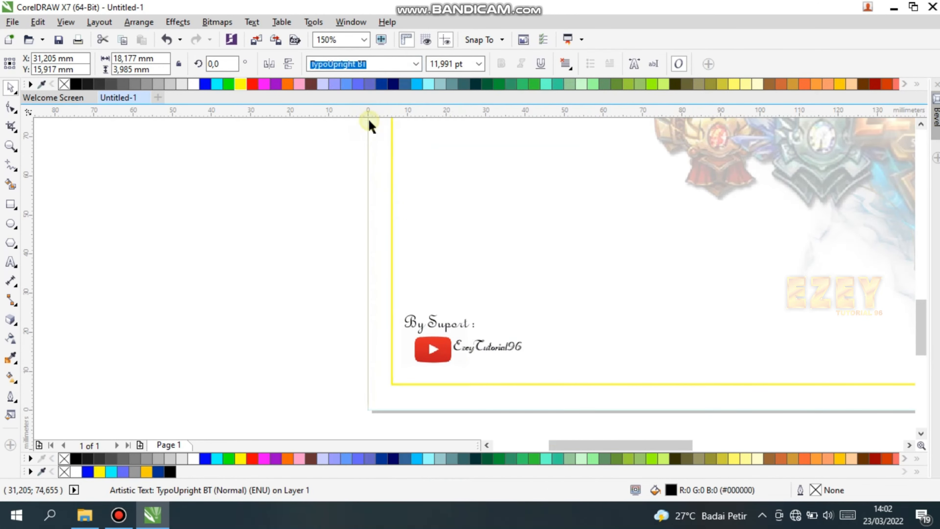
left_click(417, 65)
scroll(387, 350, "down", 4)
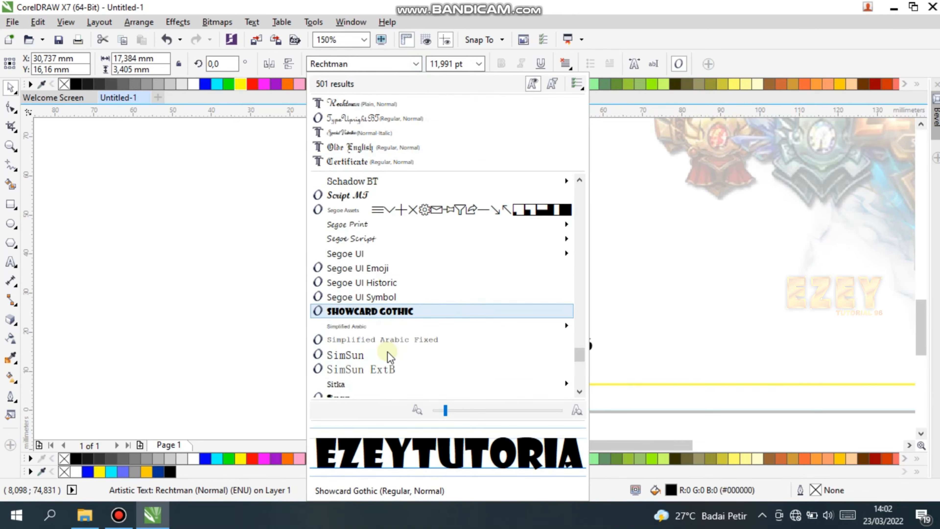
scroll(383, 361, "down", 3)
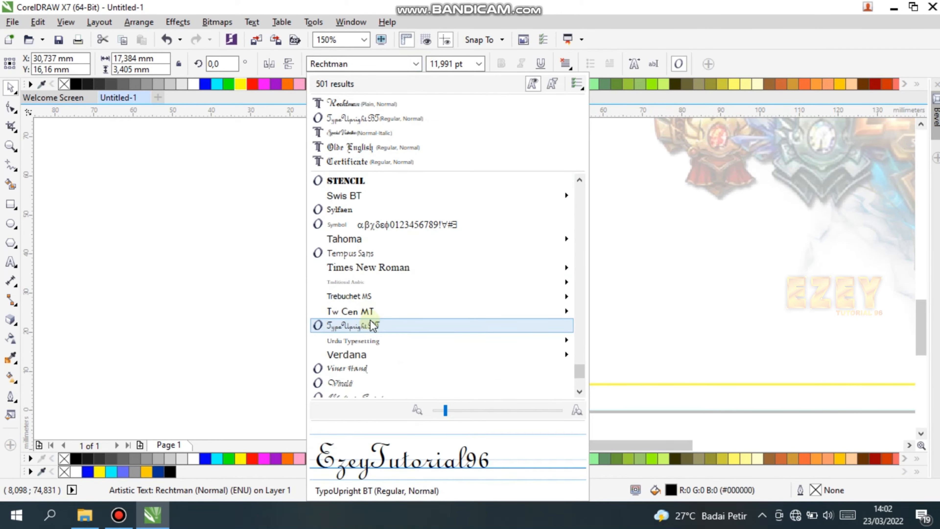
scroll(370, 305, "down", 3)
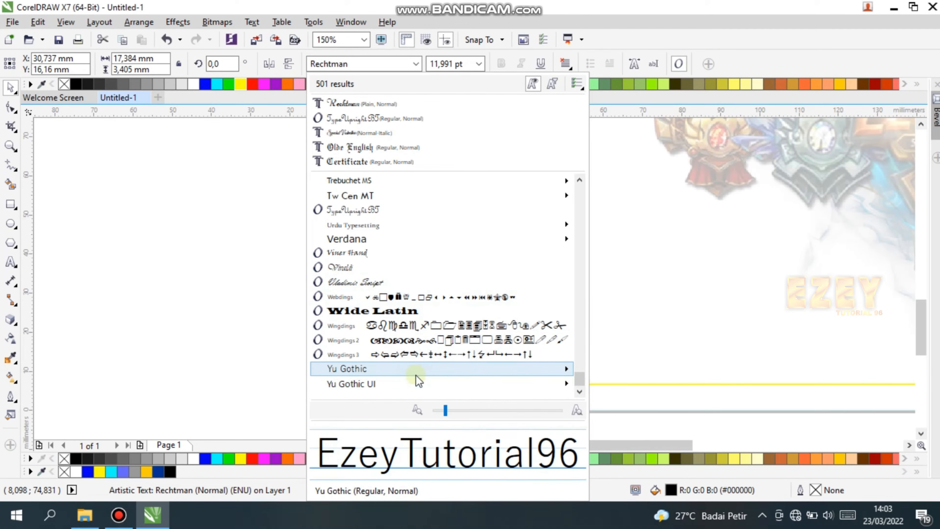
scroll(417, 374, "up", 3)
scroll(389, 246, "down", 4)
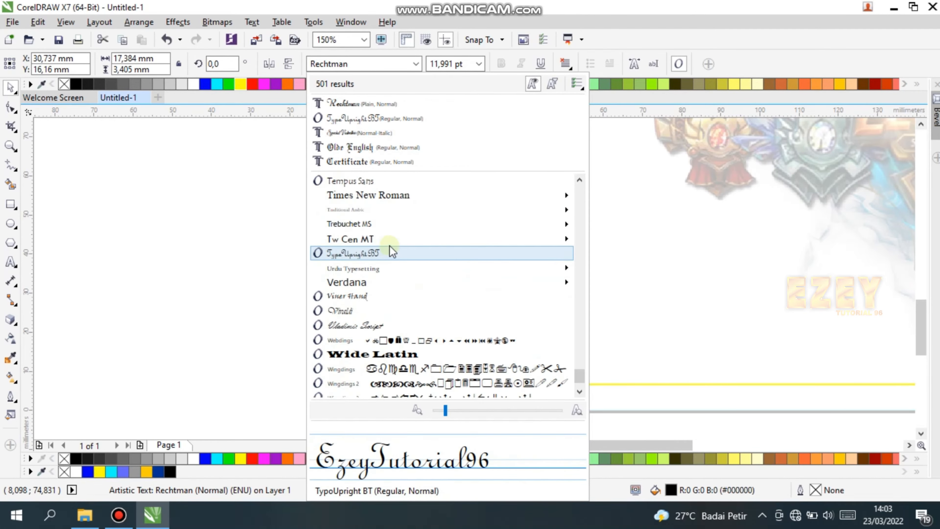
scroll(405, 253, "up", 5)
scroll(399, 252, "up", 8)
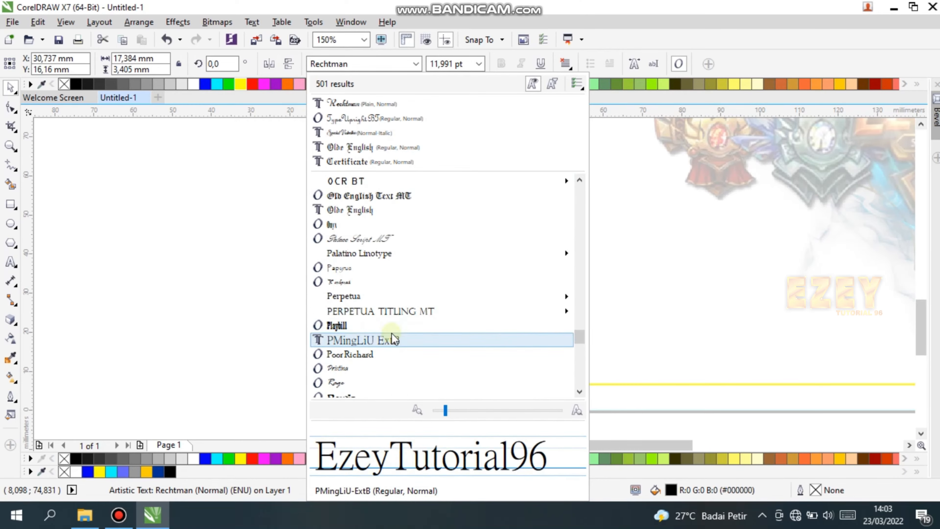
left_click(390, 325)
- Shrink the YouTube icon and regroup it with the channel name and "By Suport :" text tightly in the border's lower-left corner
left_click(431, 348)
scroll(429, 363, "up", 3)
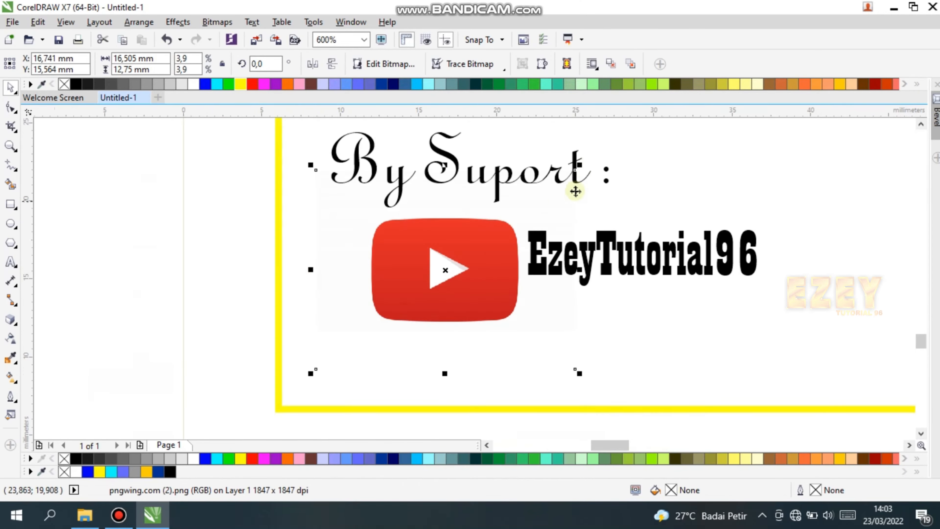
left_click_drag(583, 164, 504, 226)
left_click_drag(439, 294, 409, 330)
left_click_drag(637, 245, 561, 330)
left_click_drag(498, 179, 484, 250)
scroll(490, 250, "down", 3)
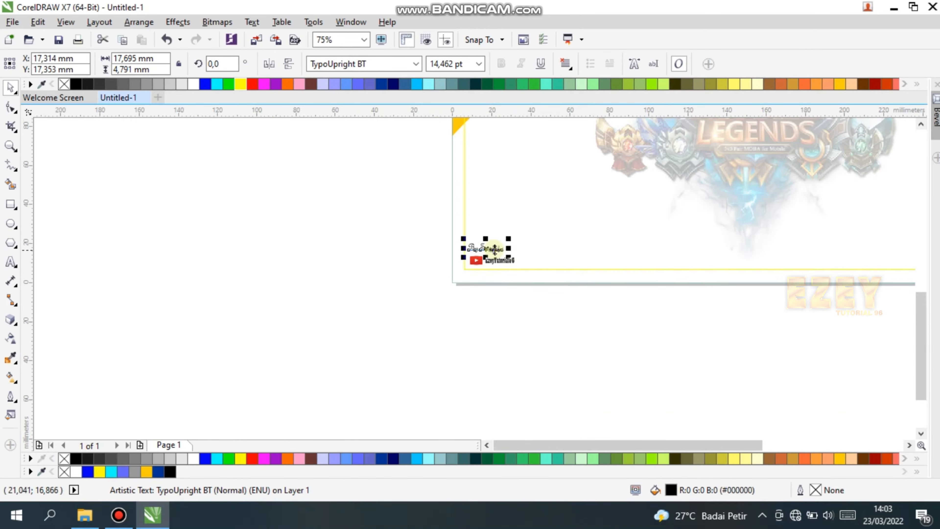
left_click(576, 296)
- Reword the "By Suport :" text above the YouTube icon as "Suport By :"
scroll(629, 288, "down", 2)
scroll(741, 227, "up", 2)
scroll(716, 263, "down", 2)
scroll(706, 284, "up", 2)
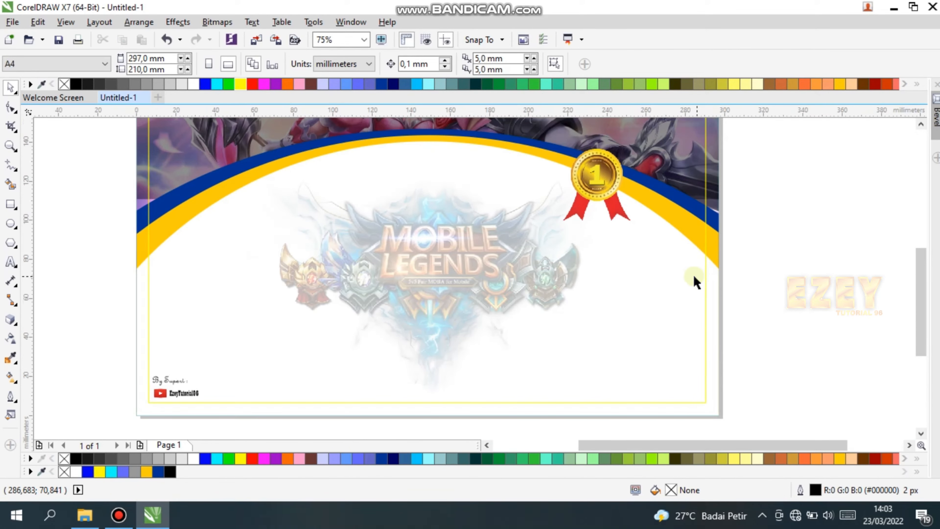
scroll(418, 212, "down", 1)
scroll(315, 289, "up", 2)
double_click(203, 337)
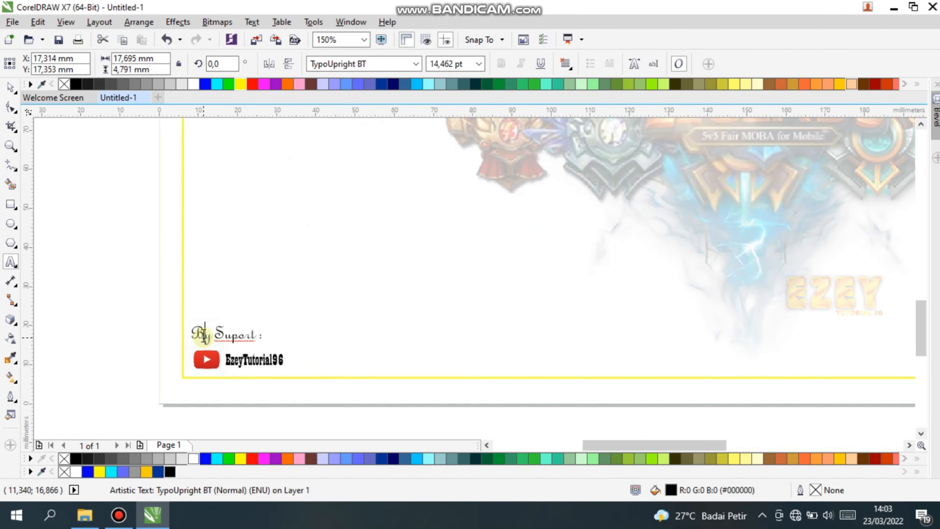
left_click_drag(215, 337, 199, 337)
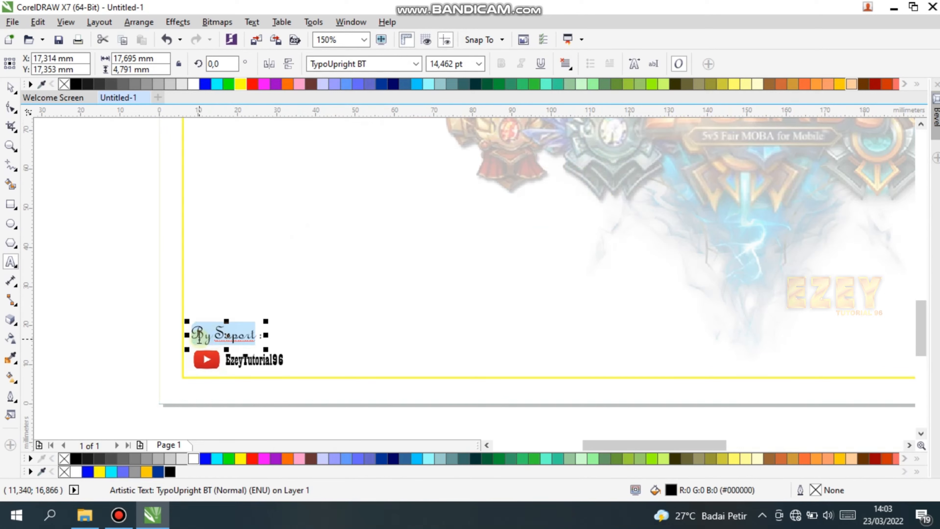
type("Su")
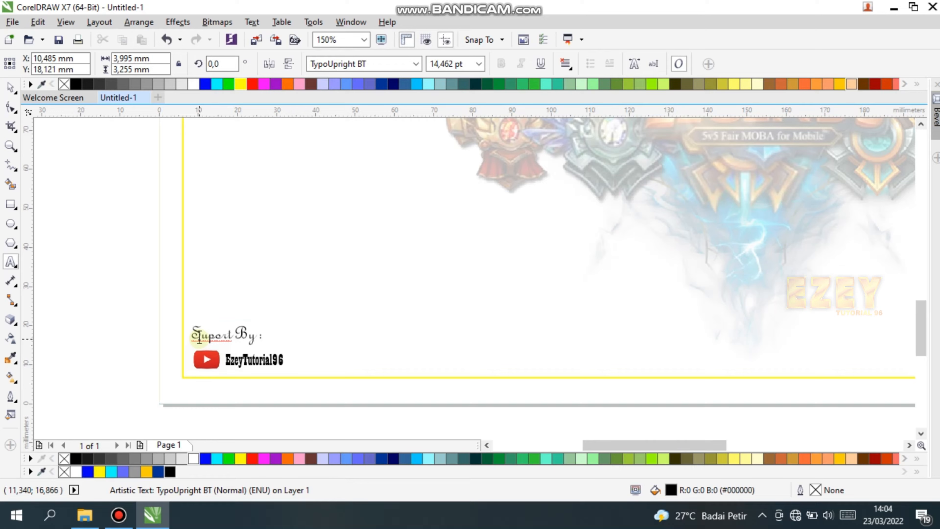
key("Escape")
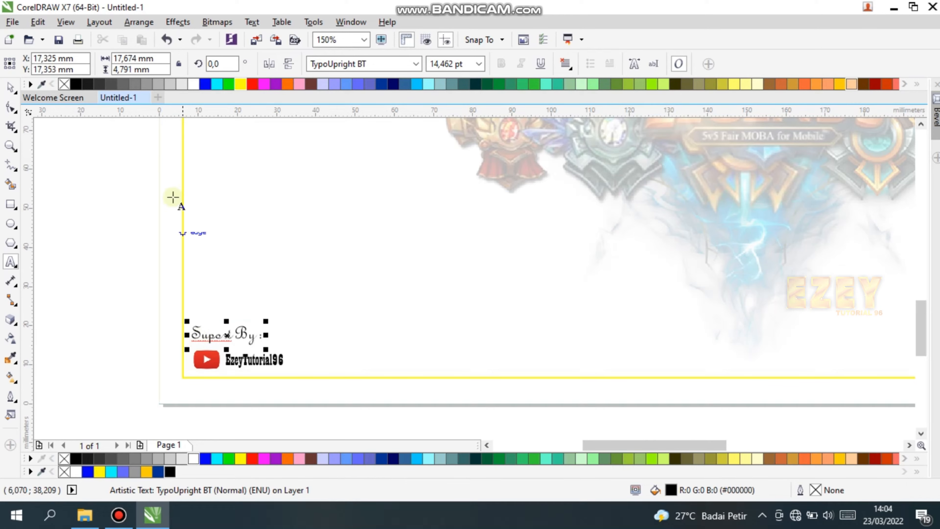
left_click(15, 87)
left_click(176, 266)
left_click(149, 340)
- Move the small Mobile Legends logo from the header's upper-right corner to its upper-left corner, inside the yellow border
scroll(173, 346, "down", 1)
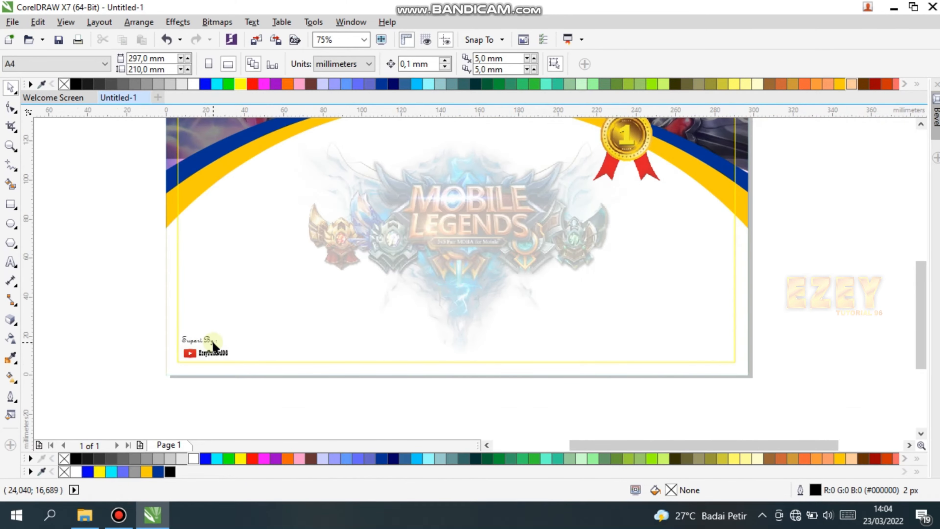
left_click(342, 404)
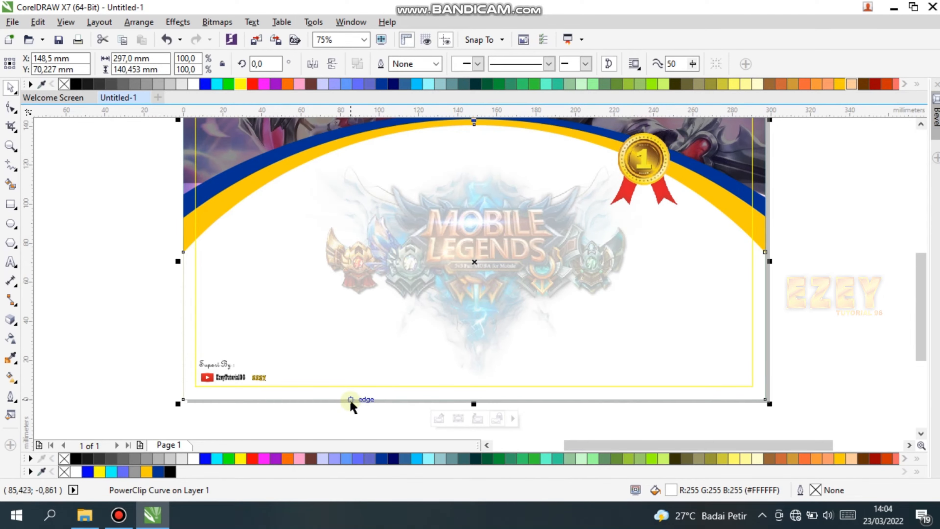
scroll(352, 408, "down", 2)
left_click(252, 365)
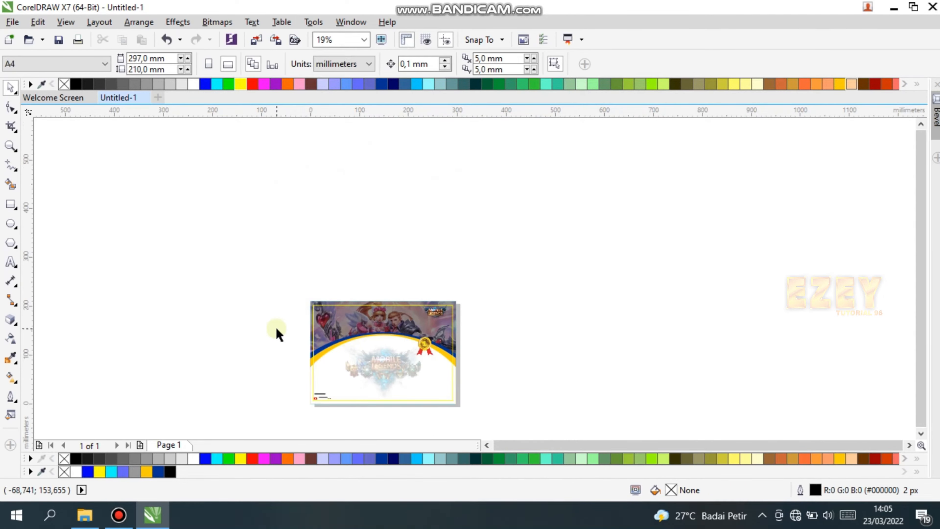
scroll(375, 326, "up", 2)
left_click_drag(605, 274, 175, 281)
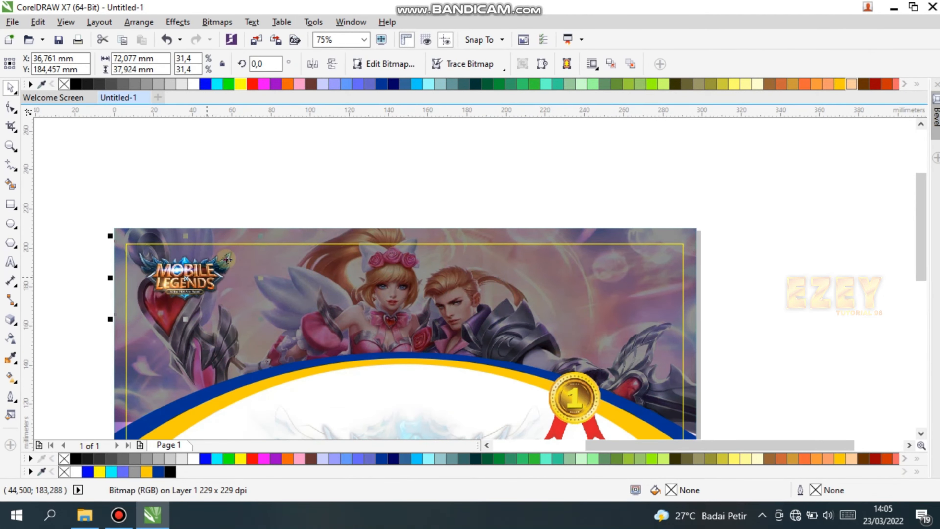
- Shrink the small Mobile Legends logo to about 42.5 mm wide and place it in the header's upper-right corner, inside the yellow border
left_click_drag(260, 236, 632, 268)
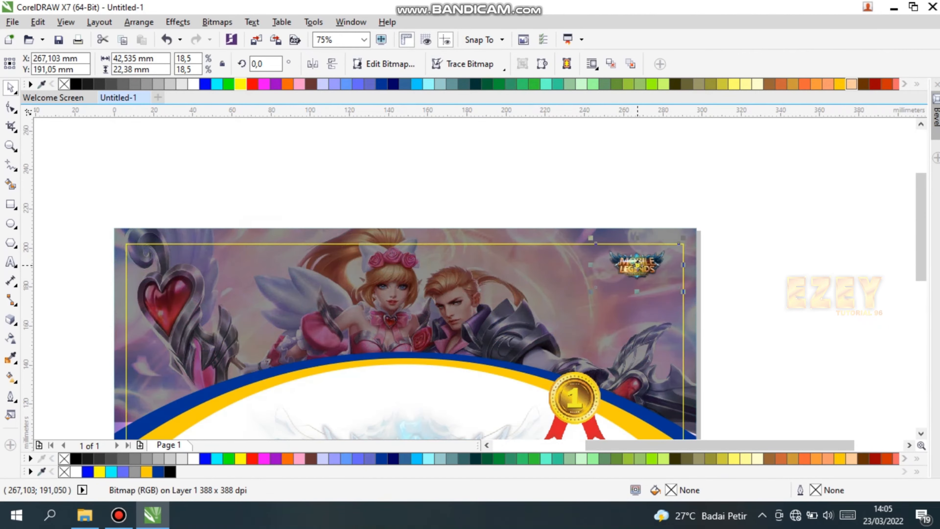
key("Right")
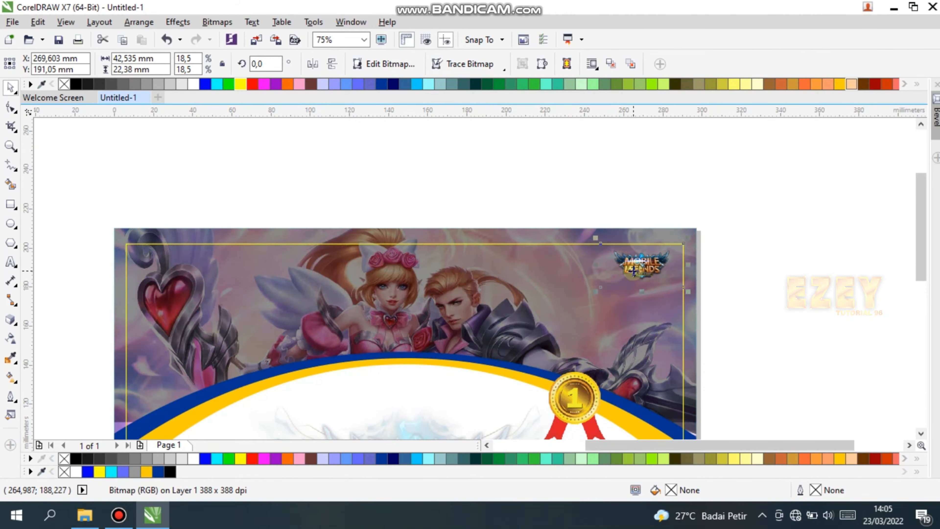
key("Right")
key("Right")
key("Right")
key("Right")
key("Right")
key("Right")
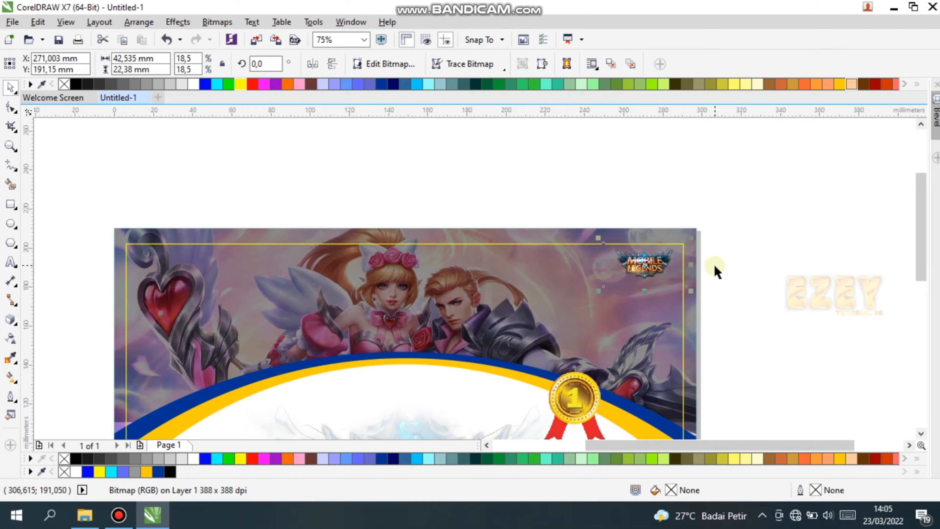
scroll(716, 270, "down", 1)
left_click(736, 338)
scroll(736, 338, "down", 1)
scroll(762, 431, "up", 1)
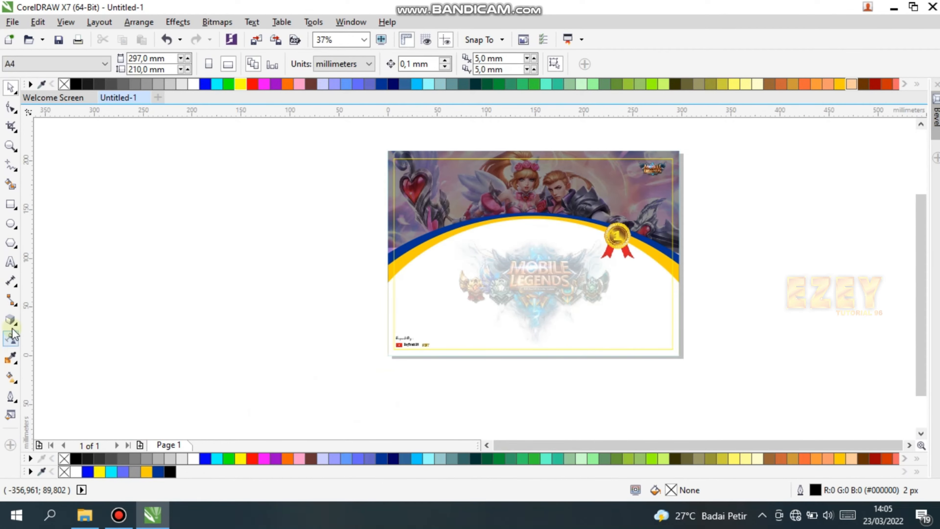
- Add the text "Sertifikat" in the empty area beside the page and set its font to Olde English
key("F8")
left_click(118, 268)
type("Setr")
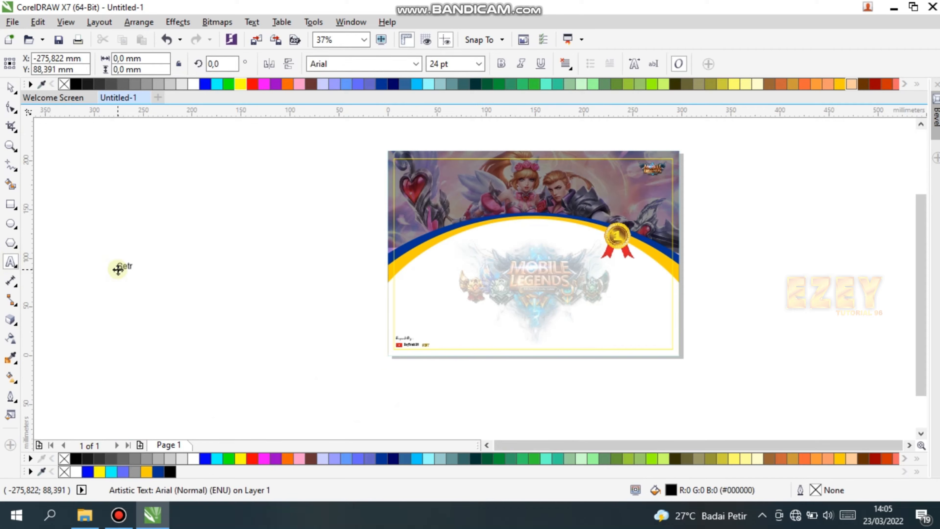
left_click(11, 88)
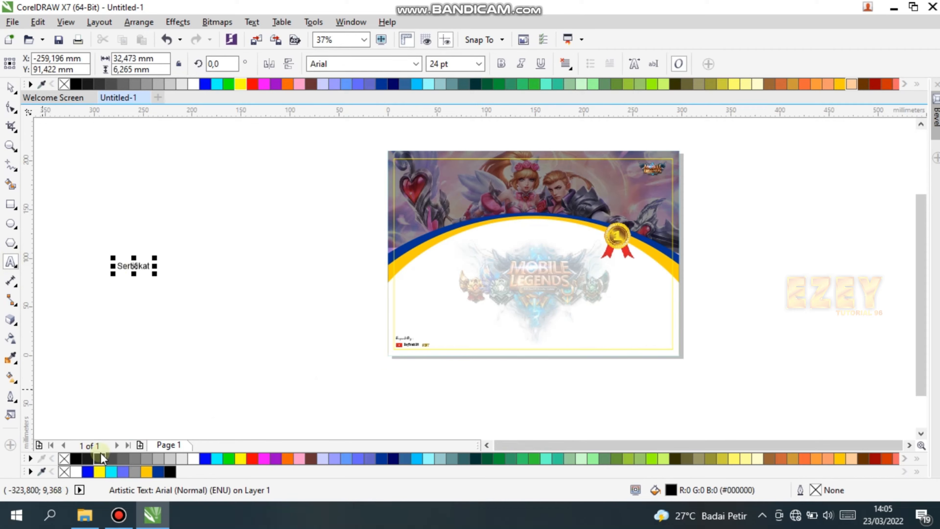
left_click(383, 66)
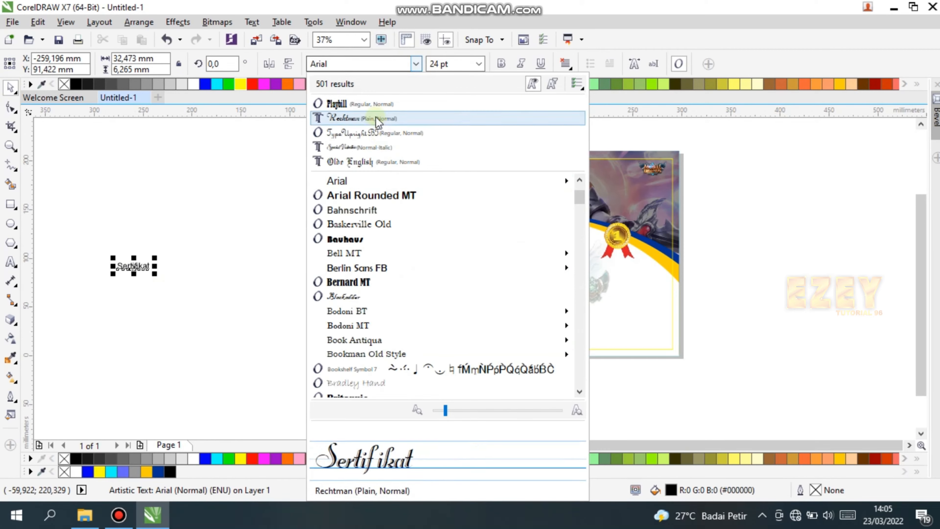
left_click(383, 161)
- Enlarge the "Sertifikat" text to about 115 mm wide and place it over the middle of the header artwork
left_click_drag(150, 275, 261, 303)
left_click_drag(186, 281, 533, 187)
left_click_drag(604, 208, 598, 183)
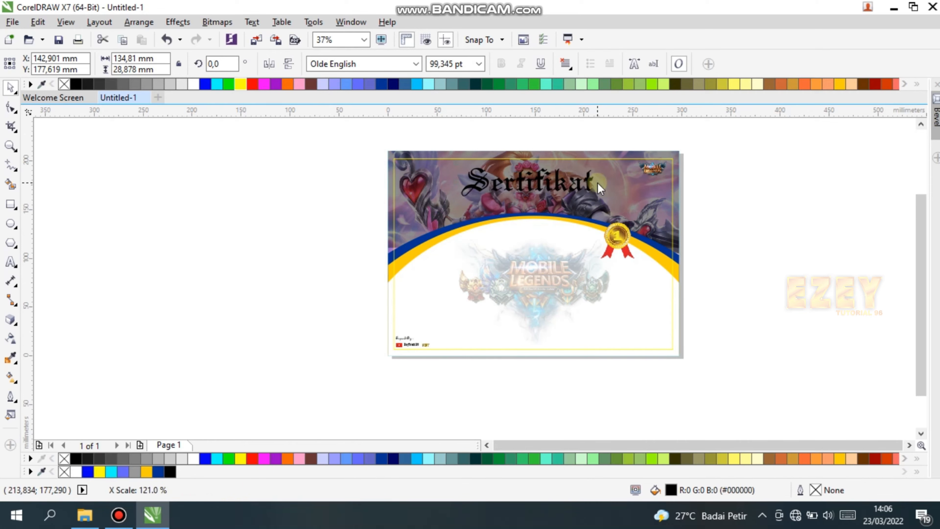
- Keep "Sertifikat" in Olde English, fill it white and lower it to just above the blue curved band
left_click(416, 65)
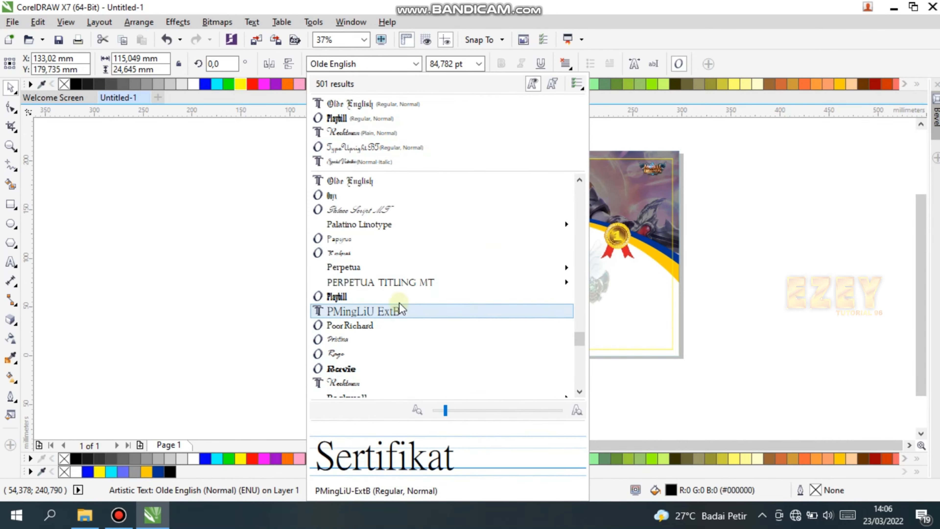
left_click(388, 104)
left_click(194, 84)
left_click(504, 180)
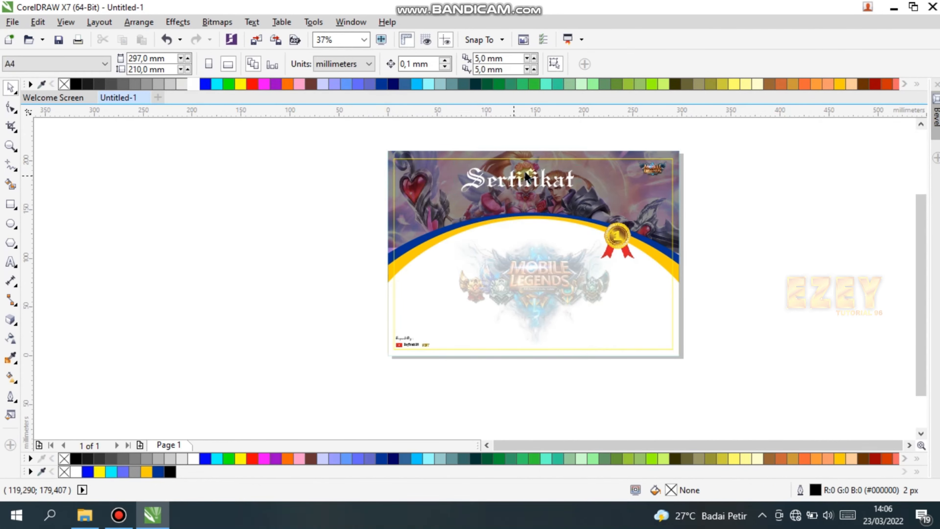
left_click_drag(530, 177, 542, 197)
scroll(564, 196, "up", 1)
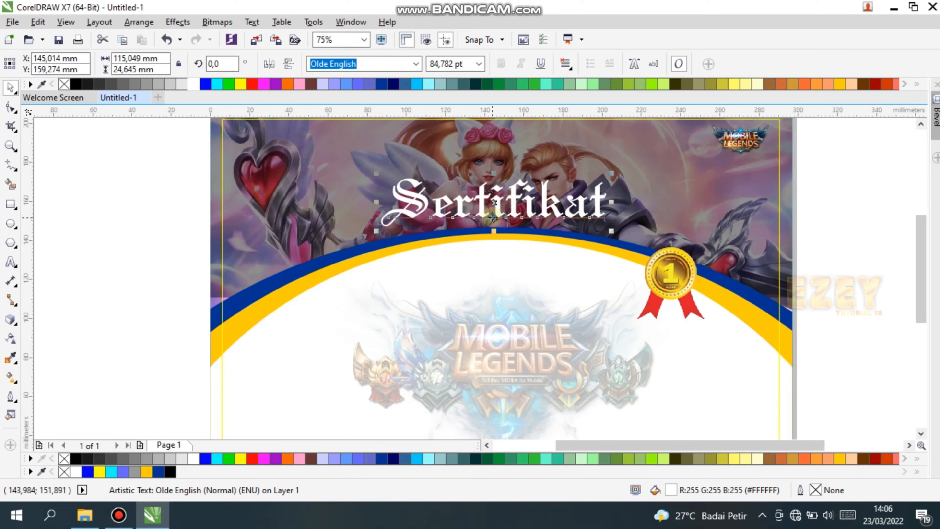
- Try light grey and black fills on the "Sertifikat" title, and settle on white
left_click(182, 85)
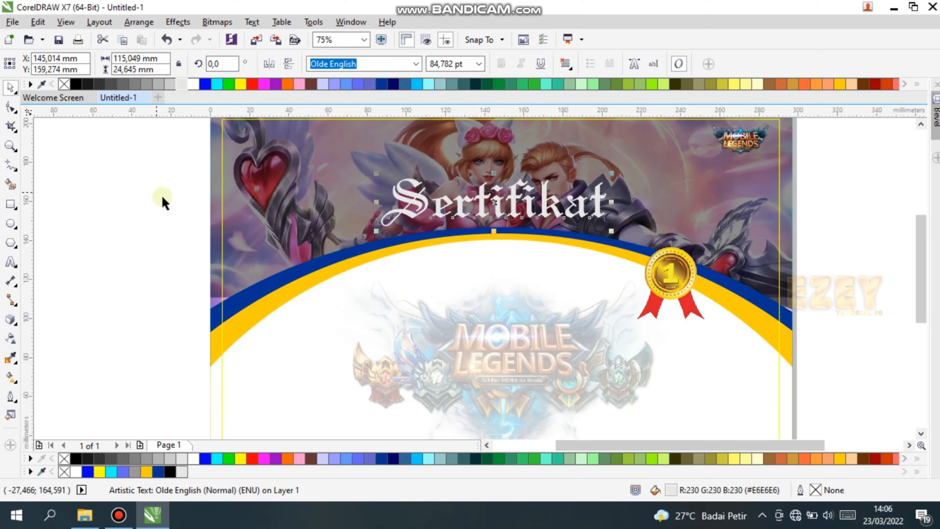
left_click(76, 84)
left_click(193, 84)
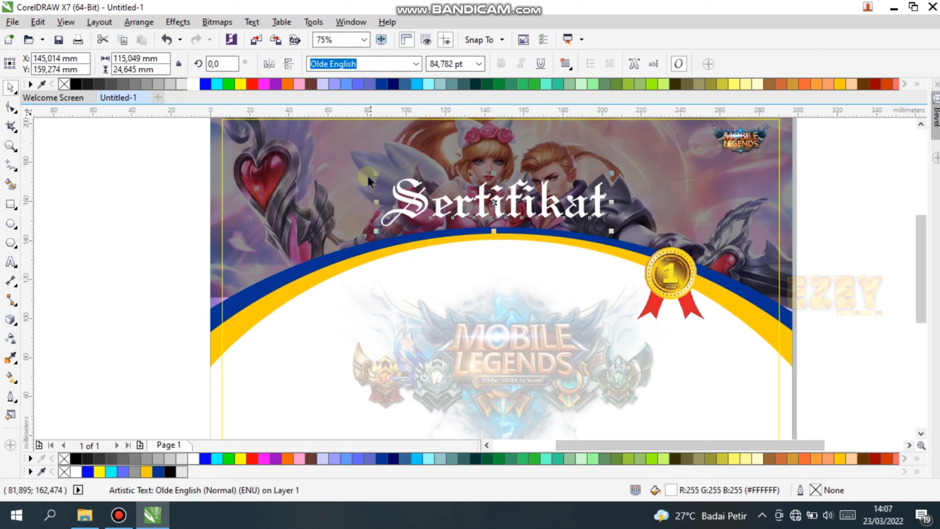
left_click(187, 175)
- Try an interactive gradient fill across the white "Sertifikat" title
left_click(505, 211)
left_click(11, 378)
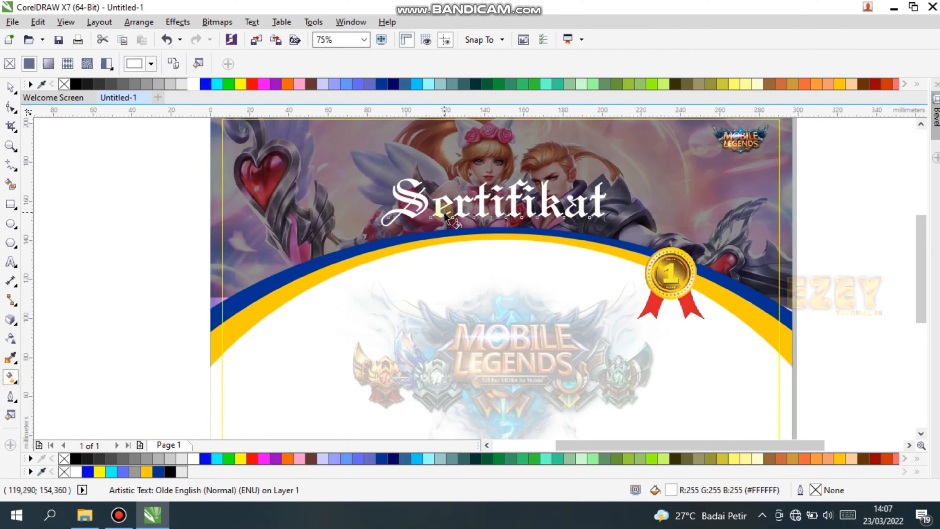
left_click_drag(443, 211, 502, 175)
left_click(10, 88)
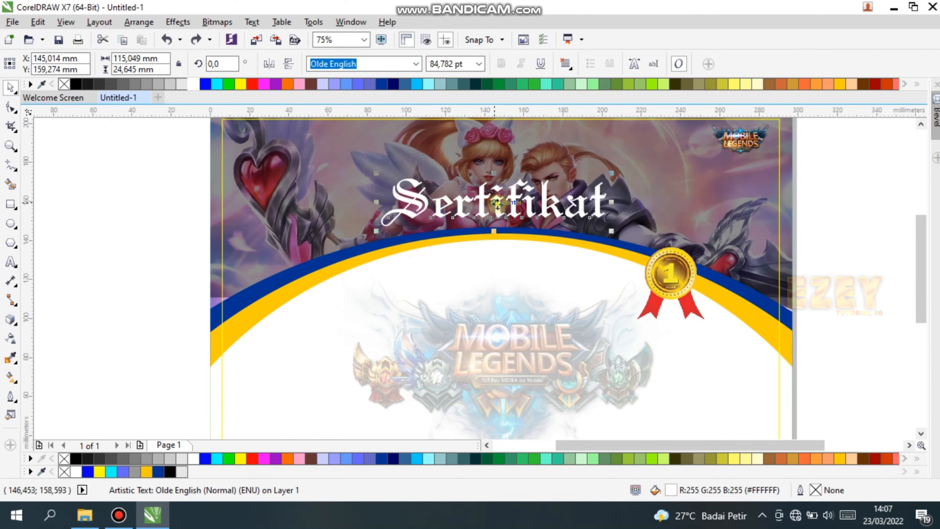
- Apply an envelope to the "Sertifikat" title and raise the middle of its upper and lower edges to arch it along the band
left_click(11, 319)
left_click(61, 380)
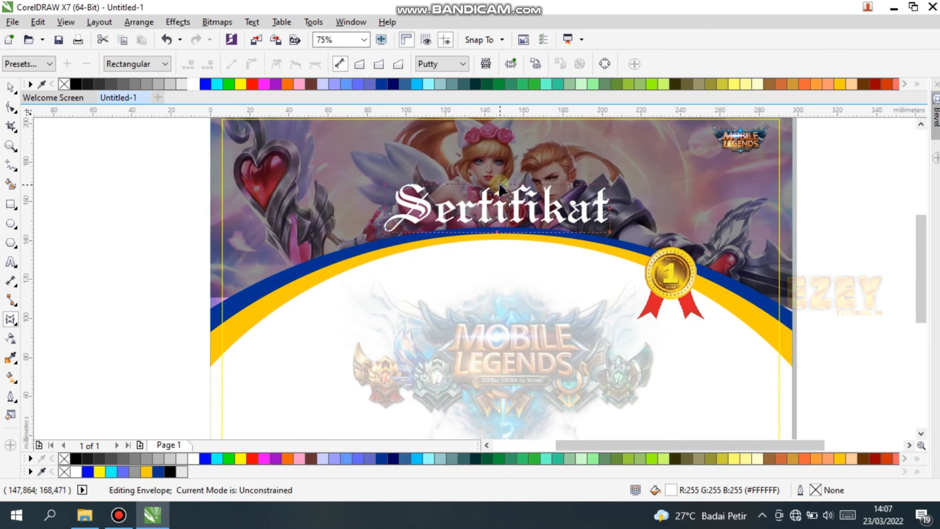
left_click(495, 240)
left_click_drag(504, 189, 500, 171)
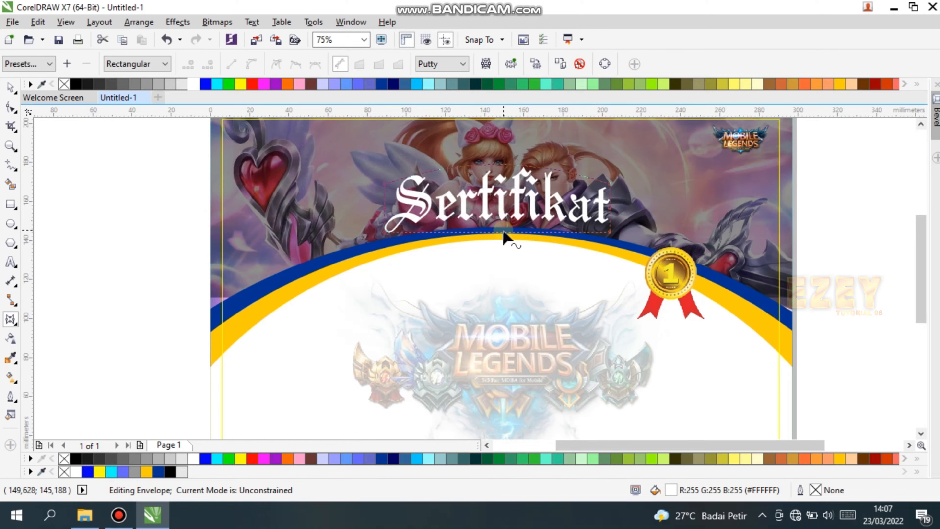
left_click_drag(507, 232, 499, 215)
left_click_drag(502, 166, 499, 175)
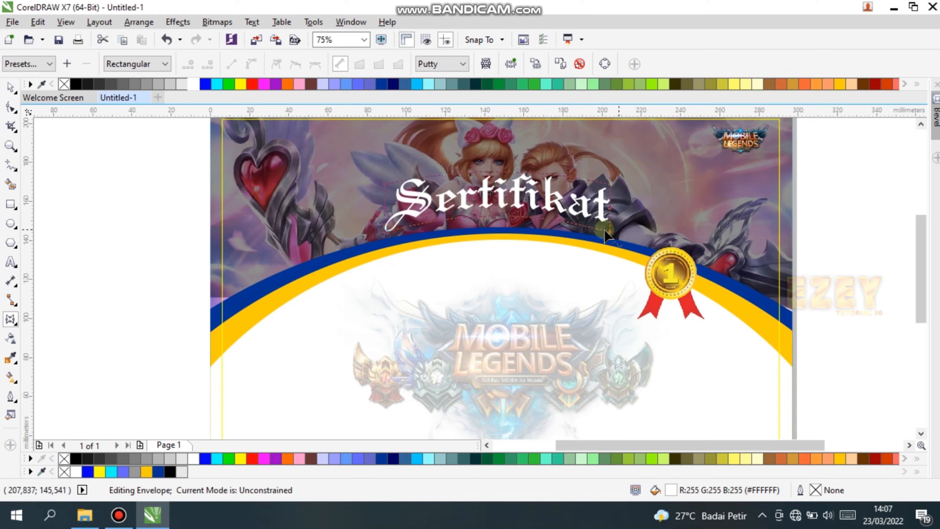
- Try stretching the lower-right corner of the title's envelope outward and pulling down its upper edge
double_click(384, 209)
left_click_drag(609, 232, 619, 240)
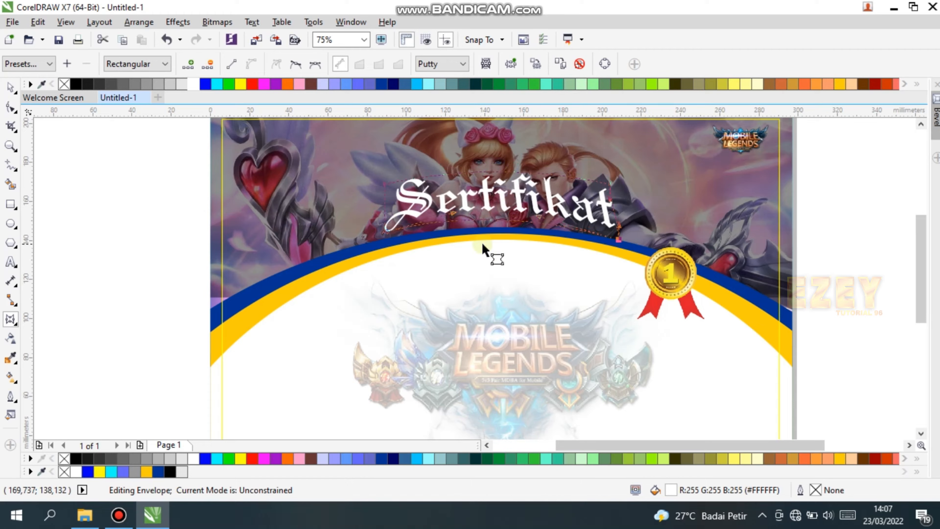
key("ctrl+z")
left_click_drag(509, 177, 512, 208)
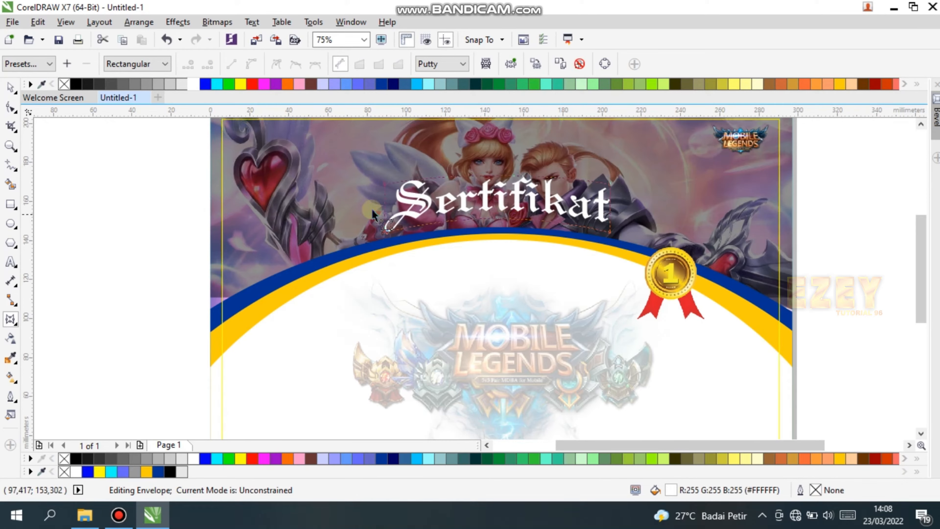
- Move the arched "Sertifikat" title down and nudge it into place centred just above the blue curved band
key("space")
left_click(91, 229)
left_click(497, 202)
left_click(488, 200)
left_click(483, 196)
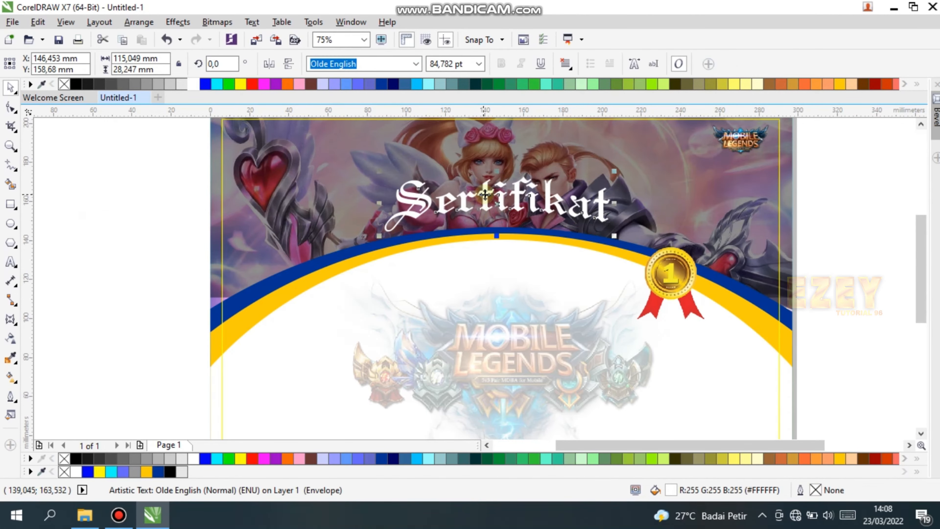
left_click_drag(484, 195, 481, 201)
key("Down")
key("Right")
key("Down")
key("Down")
key("Down")
key("Down")
key("Down")
key("Down")
key("Down")
key("Down")
key("Down")
key("Down")
key("Down")
key("Down")
key("Down")
key("Down")
key("Down")
key("Down")
key("Down")
key("Down")
key("Right")
key("Right")
key("Right")
key("Right")
key("Right")
key("Right")
key("Right")
key("Right")
key("Right")
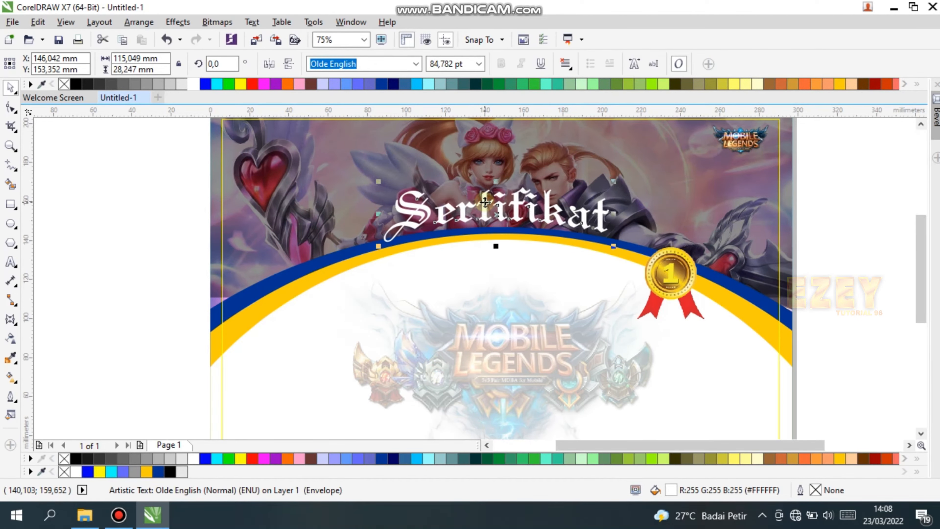
key("Up")
key("Up")
left_click(199, 247)
scroll(199, 248, "down", 1)
scroll(257, 238, "up", 1)
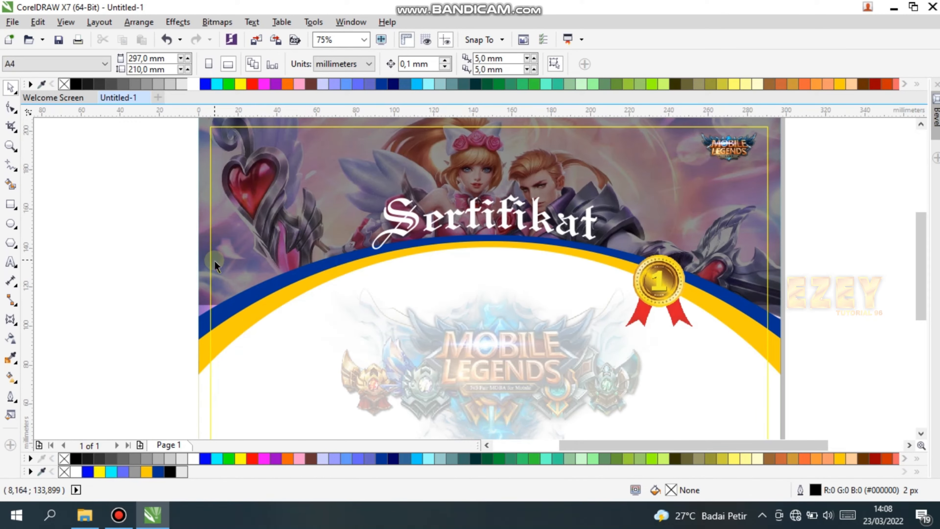
- Add the text "Diberikan Kepada" in the empty area to the left of the page
key("F8")
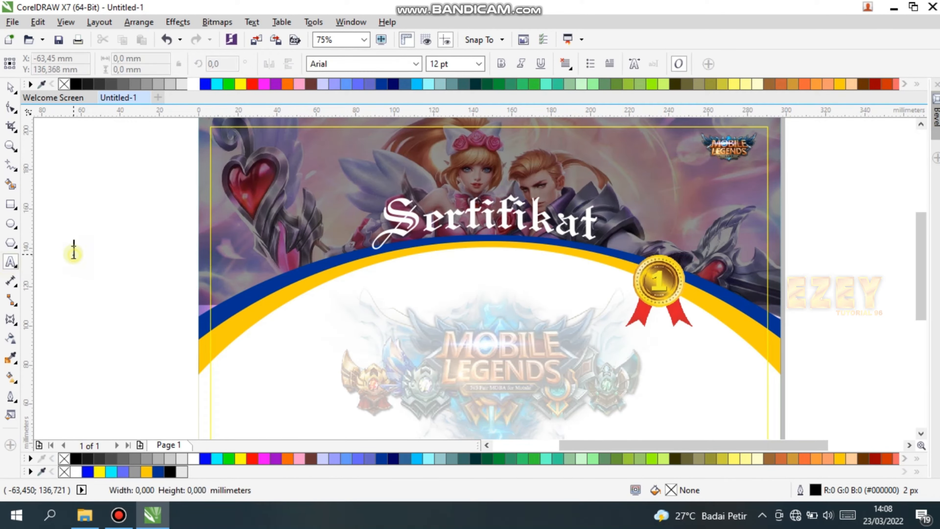
left_click(73, 252)
type("Diberikan Kepada")
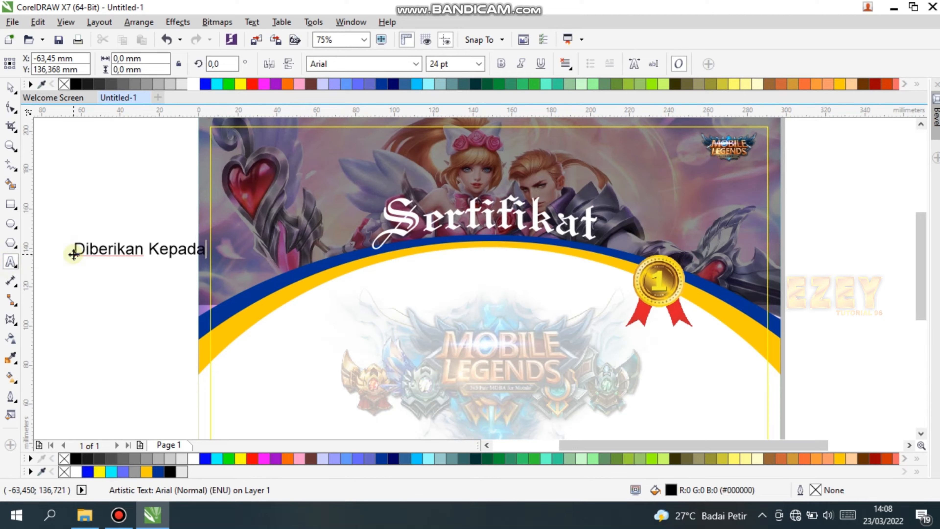
key("Escape")
left_click(15, 86)
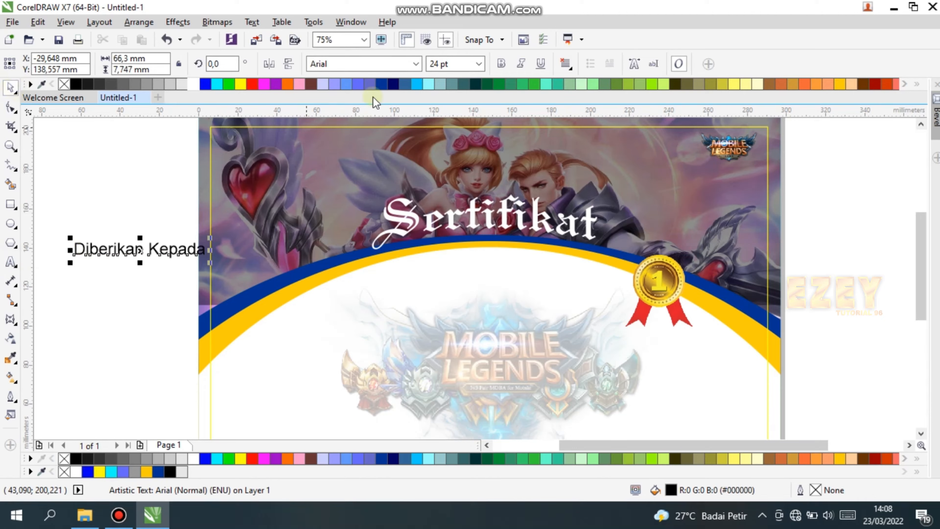
- Try Arial Black on the "Diberikan Kepada" text, and settle on Arial Narrow Bold-Italic
left_click(416, 65)
mouse_move(570, 181)
left_click(636, 298)
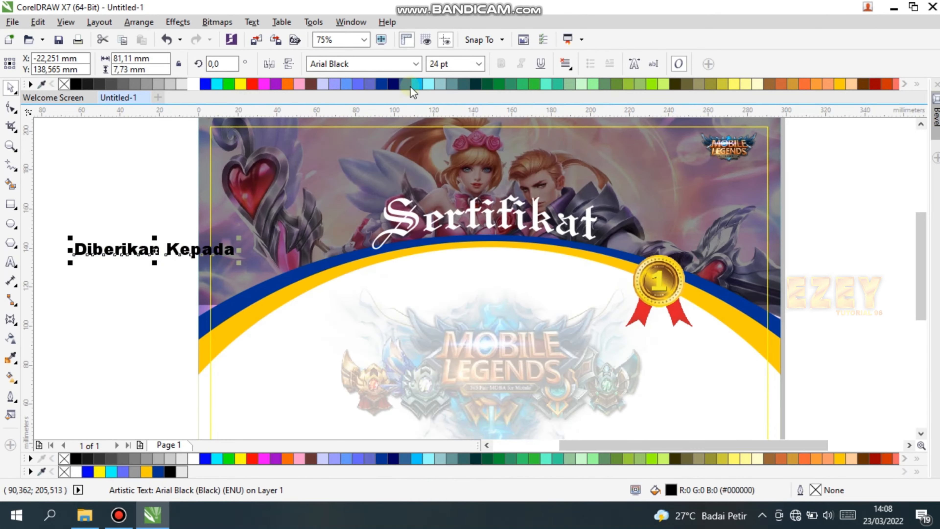
left_click(415, 64)
left_click(640, 254)
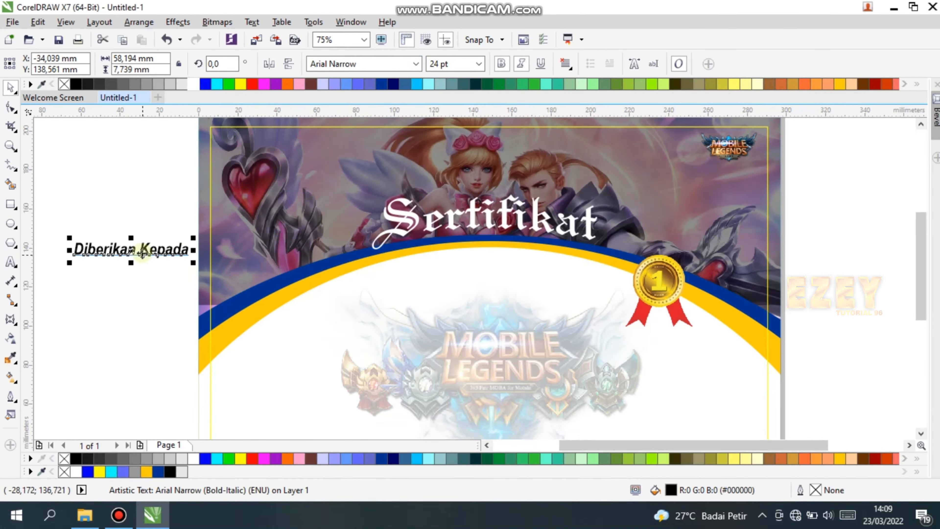
- Place the "Diberikan Kepada" text at about 53 mm wide, centred between the curved bands and the watermark logo
left_click_drag(144, 252, 514, 276)
left_click(790, 225)
scroll(749, 299, "down", 1)
scroll(700, 368, "up", 1)
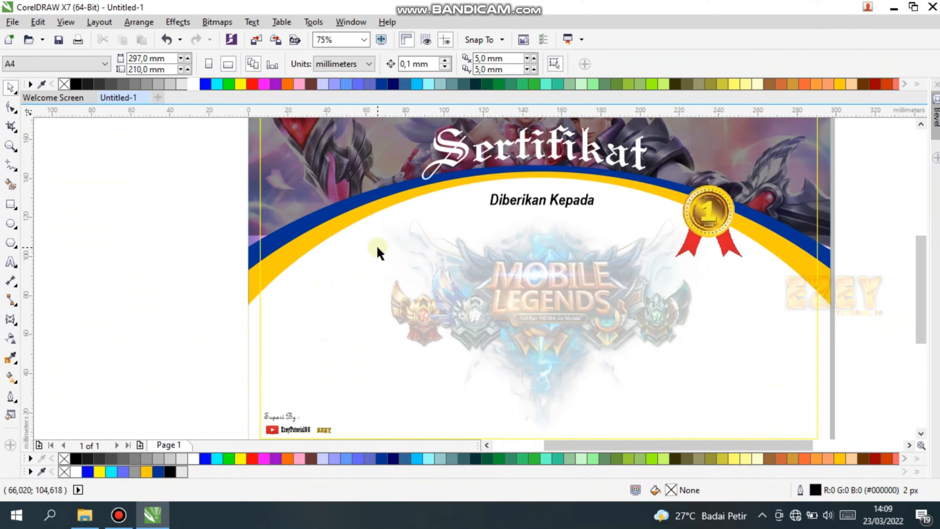
- Draw a straight horizontal line about 180 mm long across the watermark logo below "Diberikan Kepada"
left_click(10, 204)
left_click(12, 180)
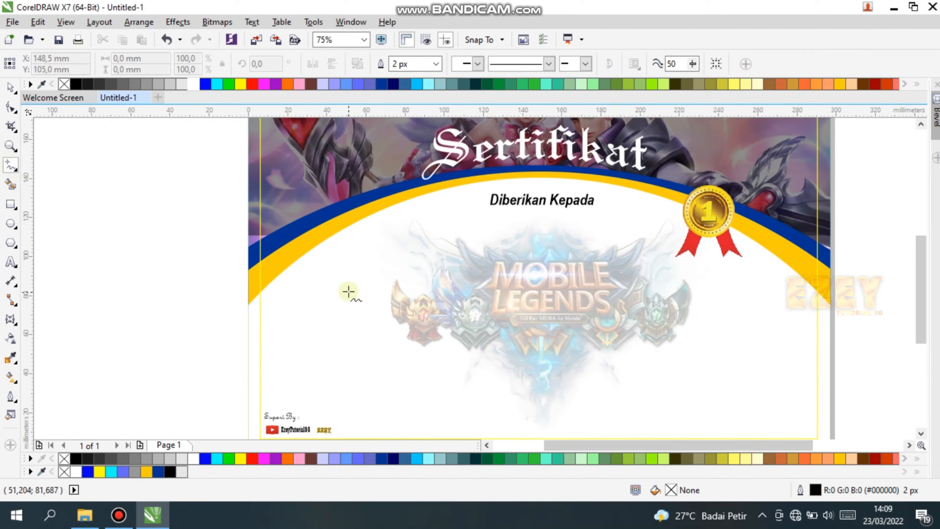
left_click_drag(351, 286, 710, 286)
left_click(10, 88)
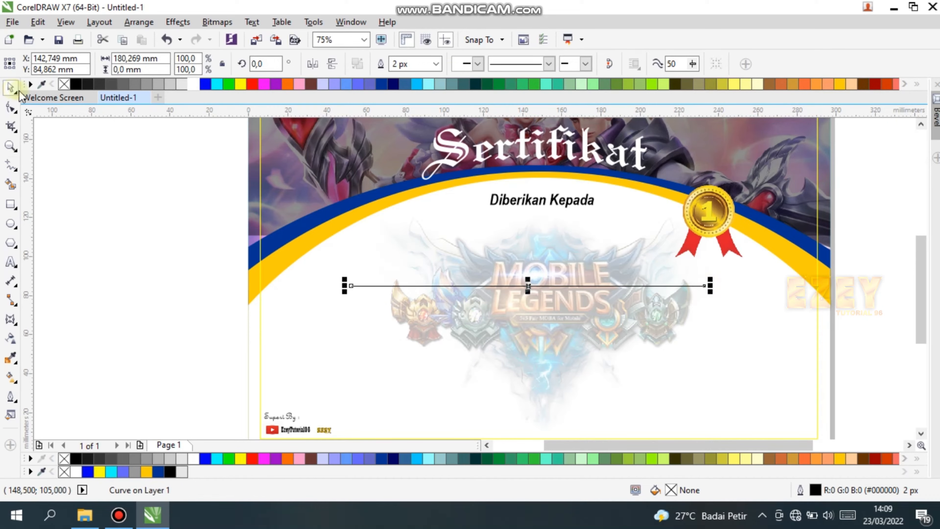
- Thicken the horizontal line's outline and move the "Diberikan Kepada" text down closer to it
left_click(436, 64)
left_click(414, 147)
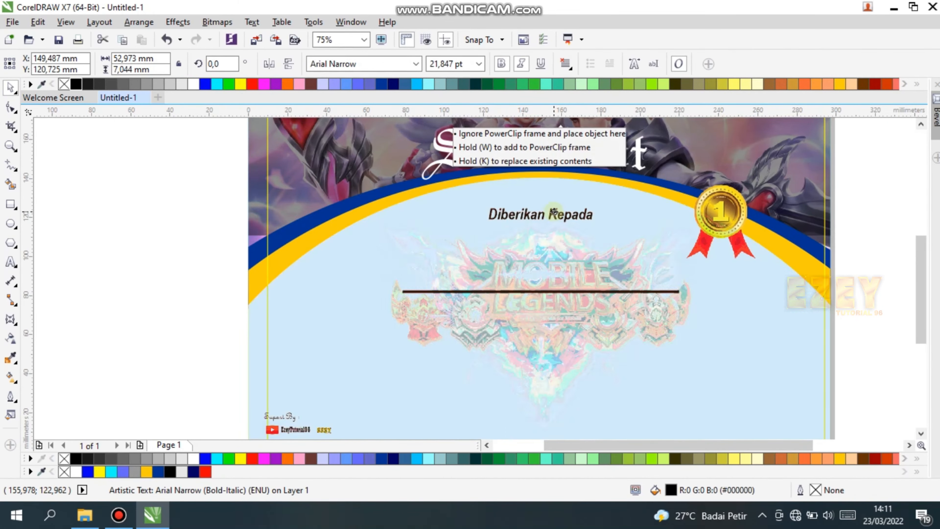
left_click_drag(582, 216, 582, 237)
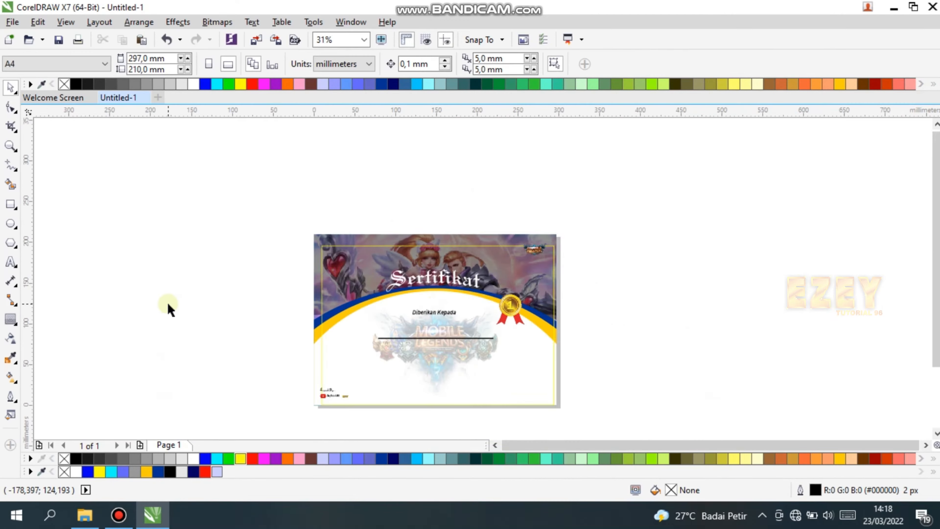
- Add the artistic text "LAND OF DOWN" on the empty area beside the page and set its font to Arial Black
scroll(168, 309, "up", 2)
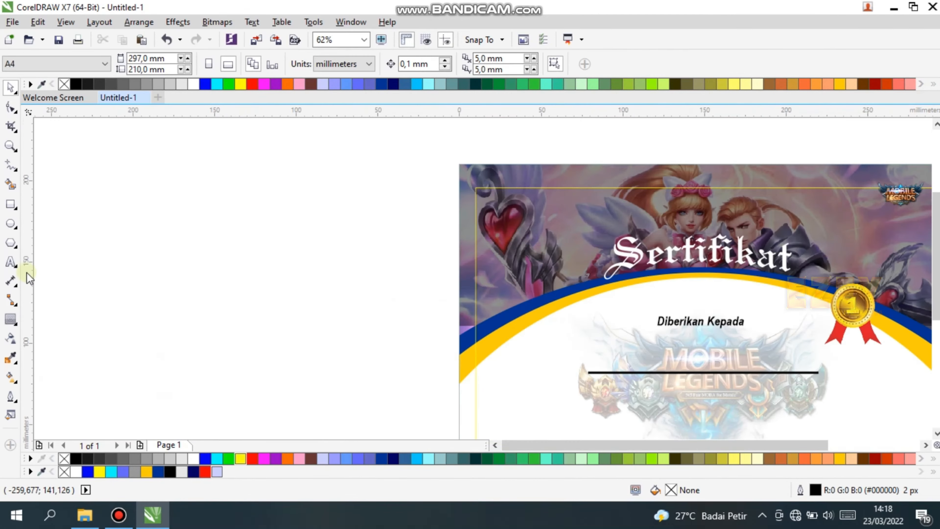
left_click(10, 262)
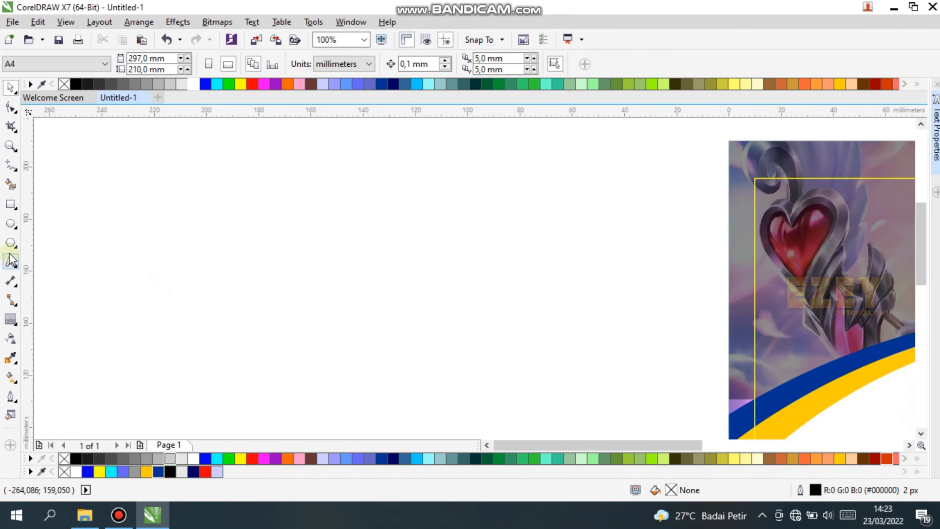
left_click(162, 255)
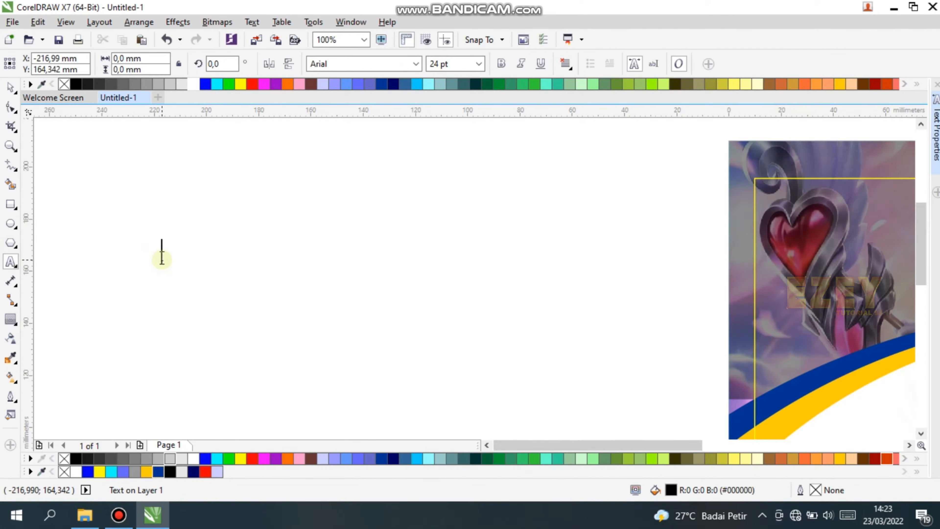
type("LAND OF DOWN")
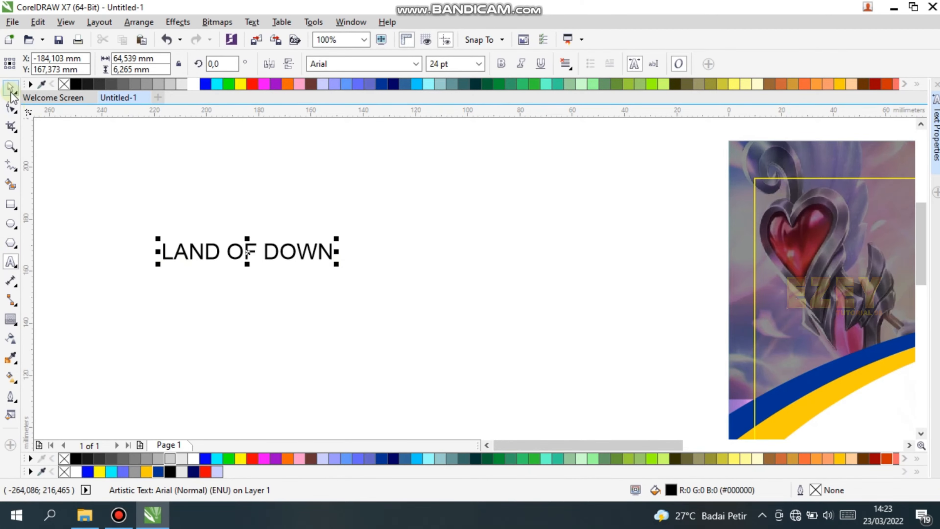
left_click(416, 64)
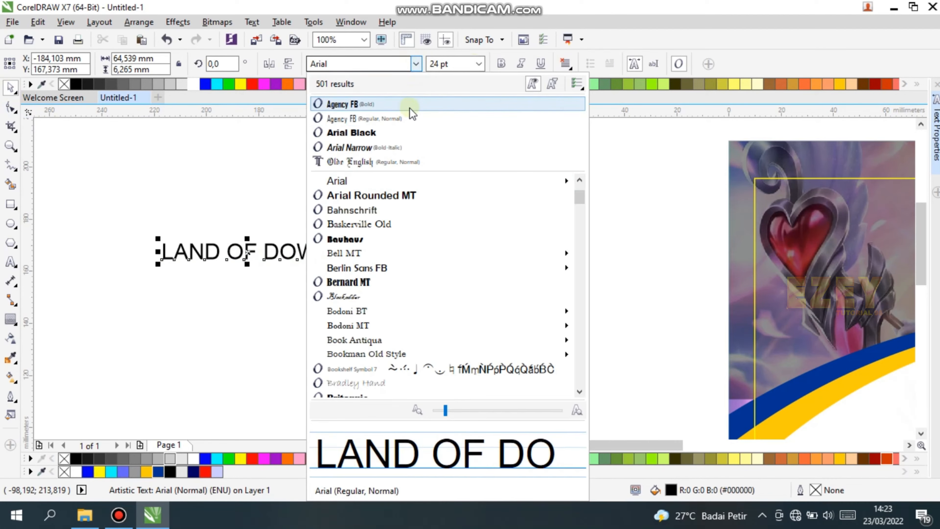
left_click(393, 133)
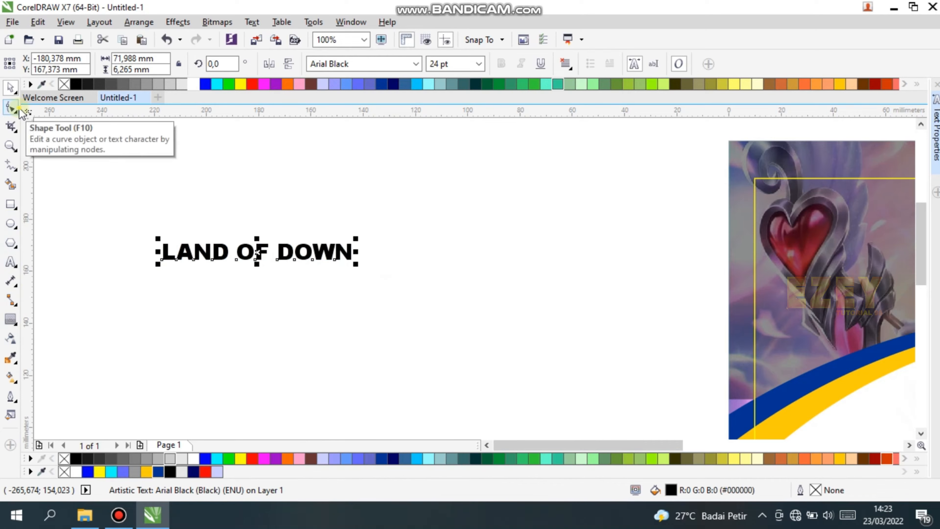
- Widen the letter spacing of "LAND OF DOWN" slightly and stretch the text to about 75 mm wide and 9.6 mm tall
left_click(11, 107)
mouse_move(356, 263)
left_mouse_down()
mouse_move(378, 263)
mouse_move(321, 267)
mouse_move(362, 265)
left_mouse_up()
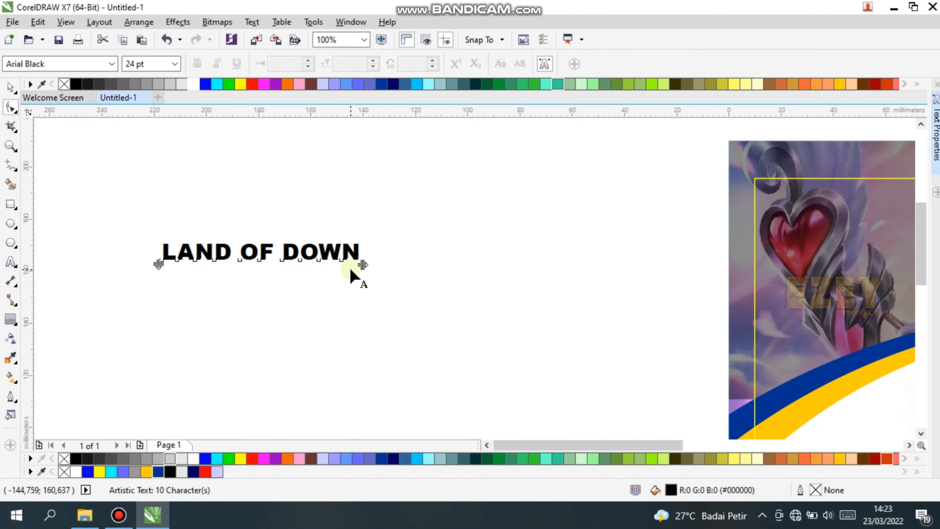
left_click(10, 318)
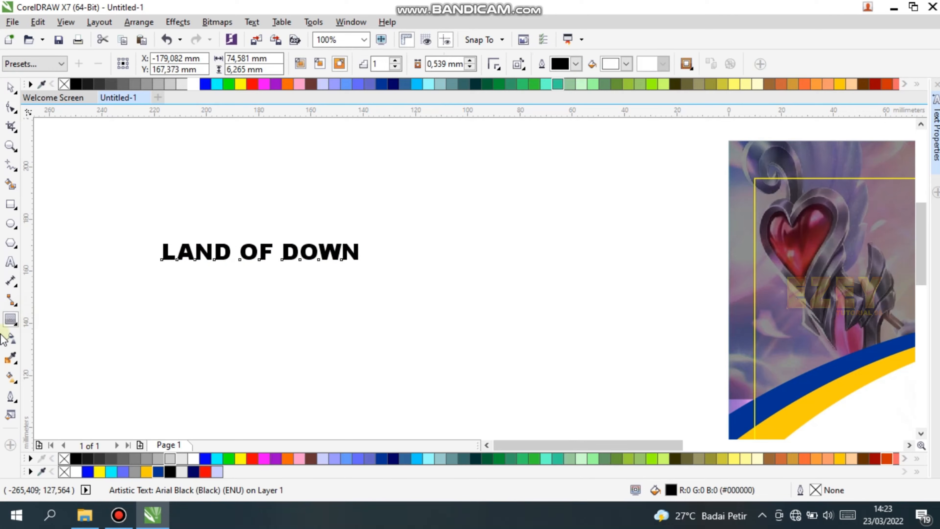
left_click(15, 324)
left_click(46, 378)
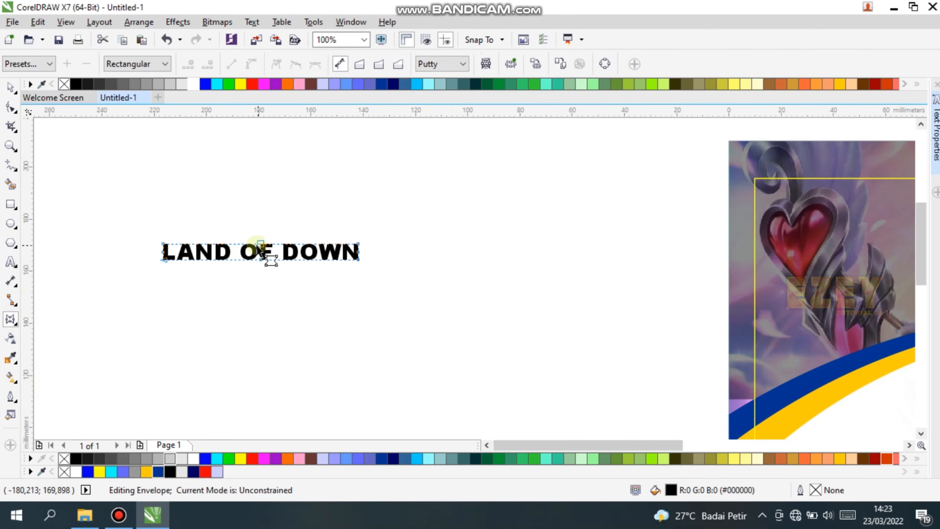
key("space")
left_click_drag(261, 238, 327, 253)
- Fill the "LAND OF DOWN" text with yellow and give its characters a 5 px black outline
left_click(240, 84)
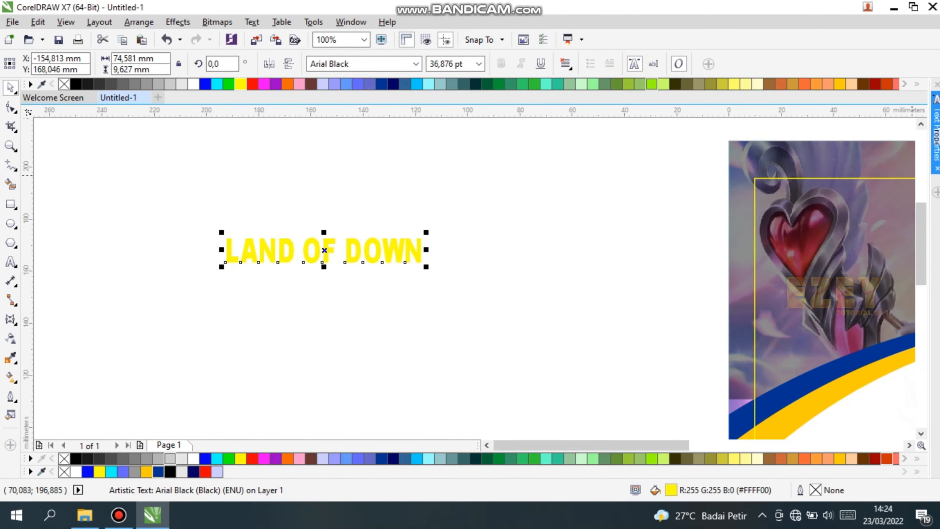
left_click(634, 63)
left_click(839, 158)
left_click(806, 232)
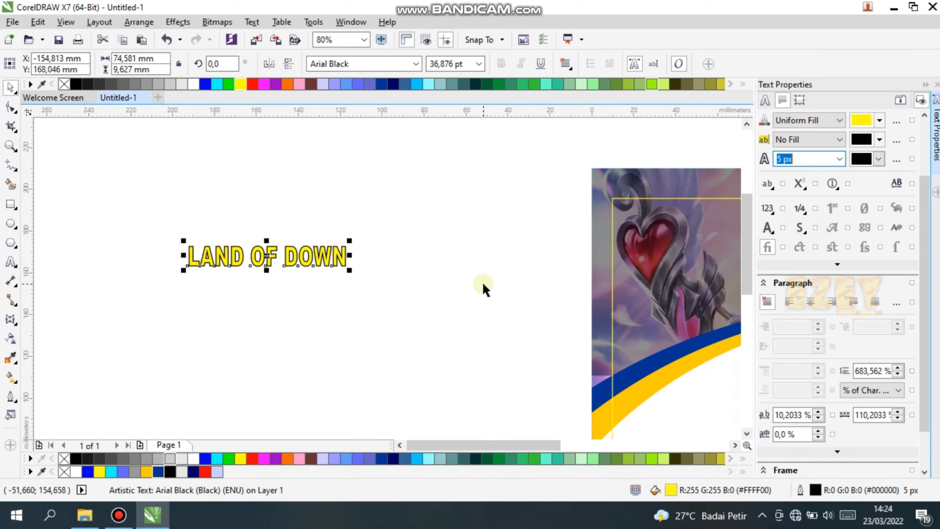
- Add a one-step outside contour to the "LAND OF DOWN" text with an offset of about 1.26 mm
left_click(12, 321)
left_click(55, 317)
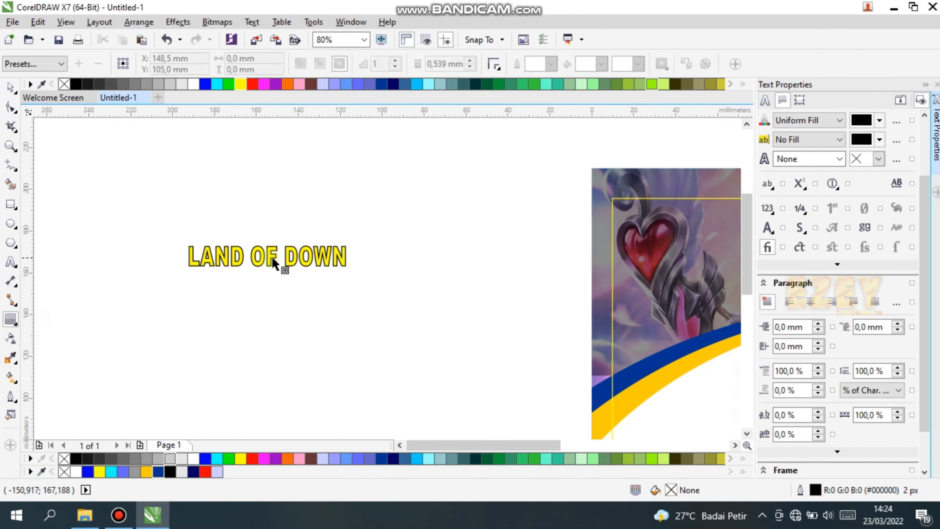
mouse_move(269, 224)
left_mouse_down()
mouse_move(278, 217)
mouse_move(269, 229)
left_mouse_up()
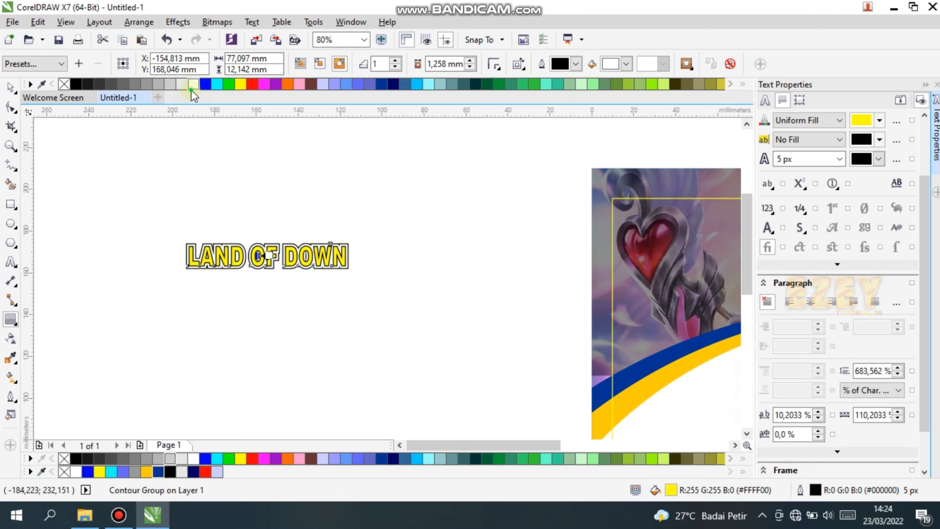
right_click(192, 88)
key("ctrl+z")
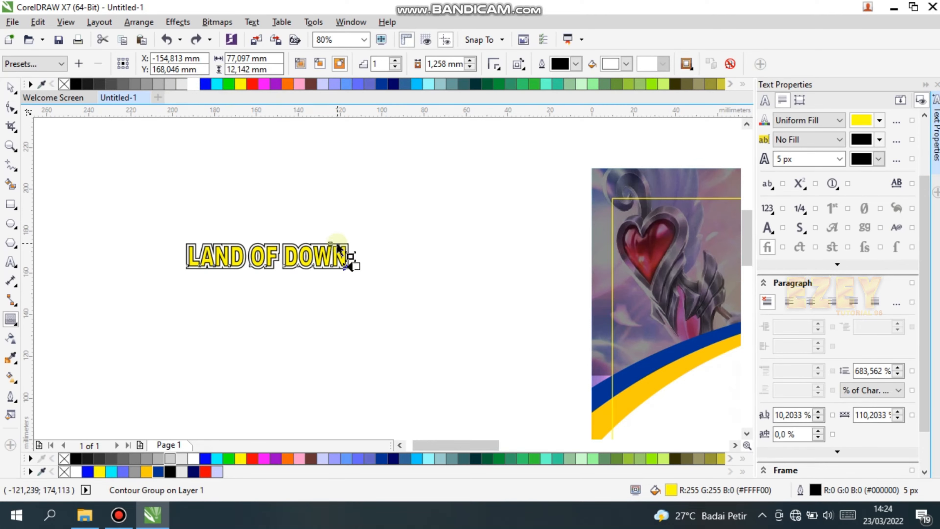
scroll(351, 258, "up", 3)
left_click(800, 100)
left_click(803, 138)
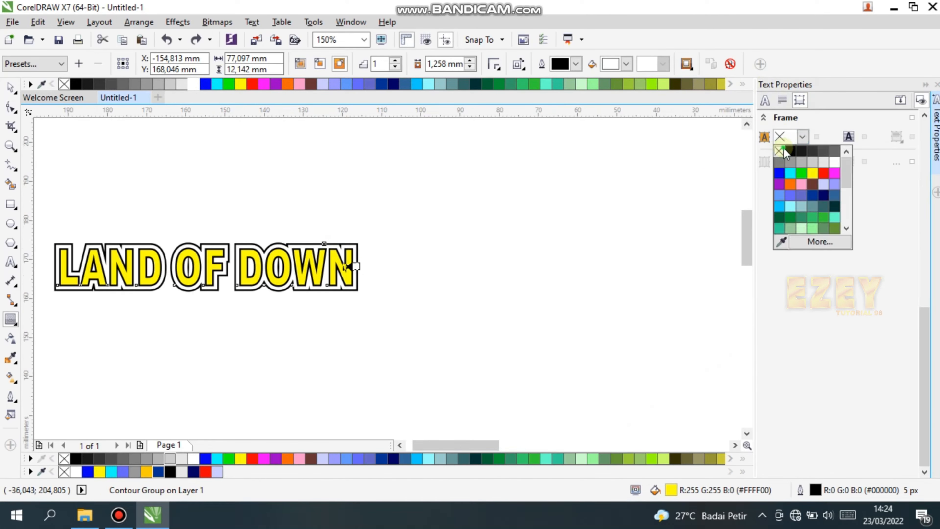
left_click(784, 149)
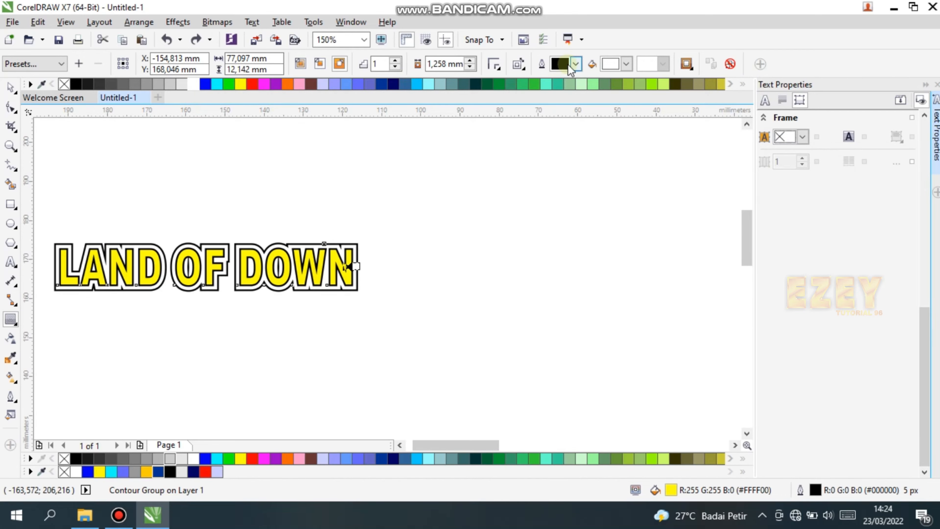
- Set the contour's outline colour to white and move "LAND OF DOWN" onto the curved bands, centred under the "Sertifikat" title
left_click(575, 65)
left_click(599, 87)
left_click(10, 89)
scroll(135, 196, "down", 2)
left_click_drag(146, 216, 441, 241)
scroll(441, 240, "up", 2)
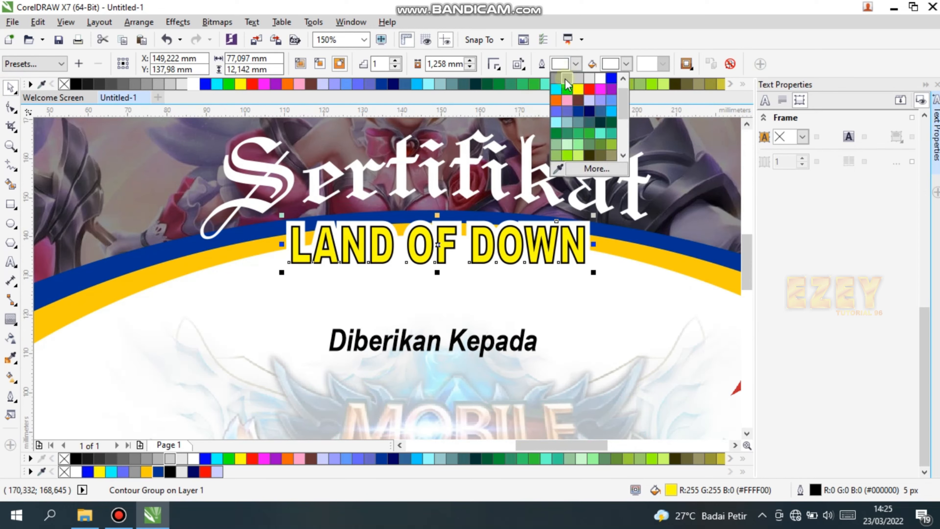
- Compare a black contour outline with the white one, keep white, and reduce the contour offset to about 0.66 mm
left_click(562, 84)
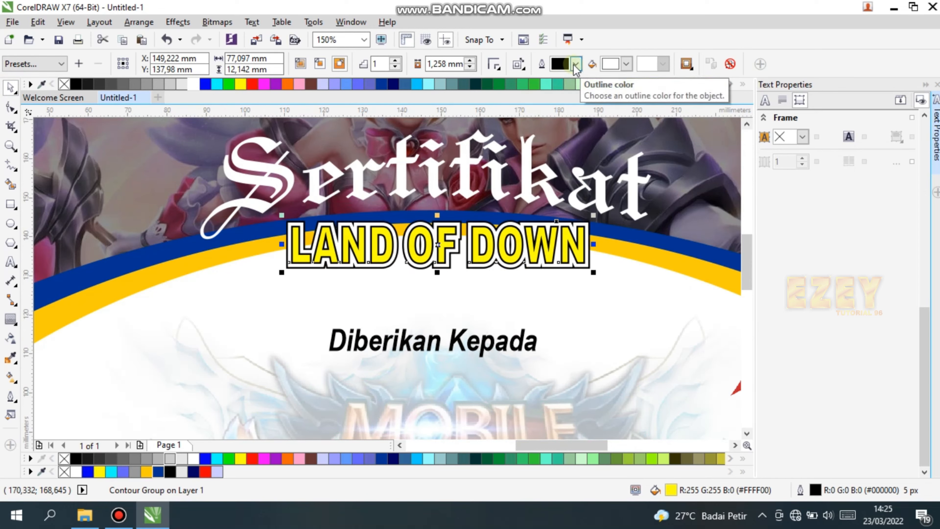
left_click(576, 65)
left_click(597, 89)
left_click(11, 319)
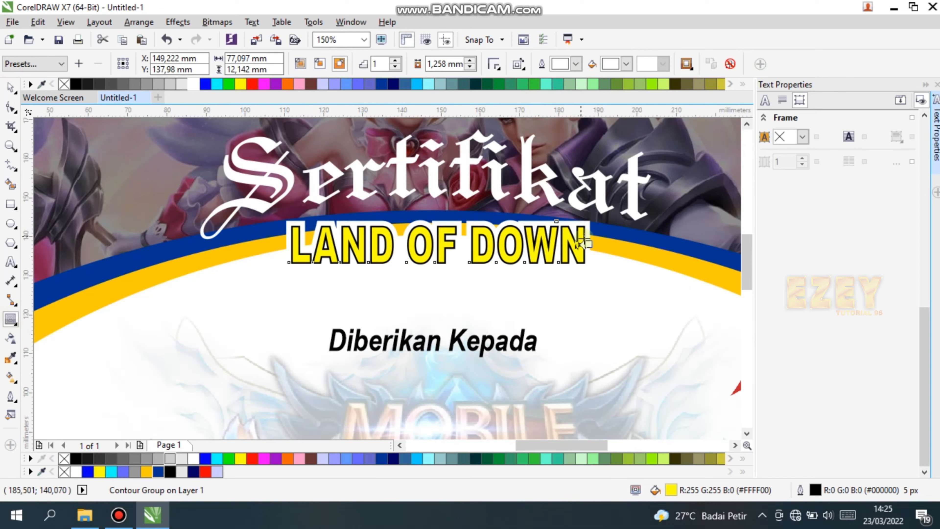
left_click_drag(579, 245, 599, 246)
scroll(599, 246, "up", 2)
scroll(544, 244, "down", 3)
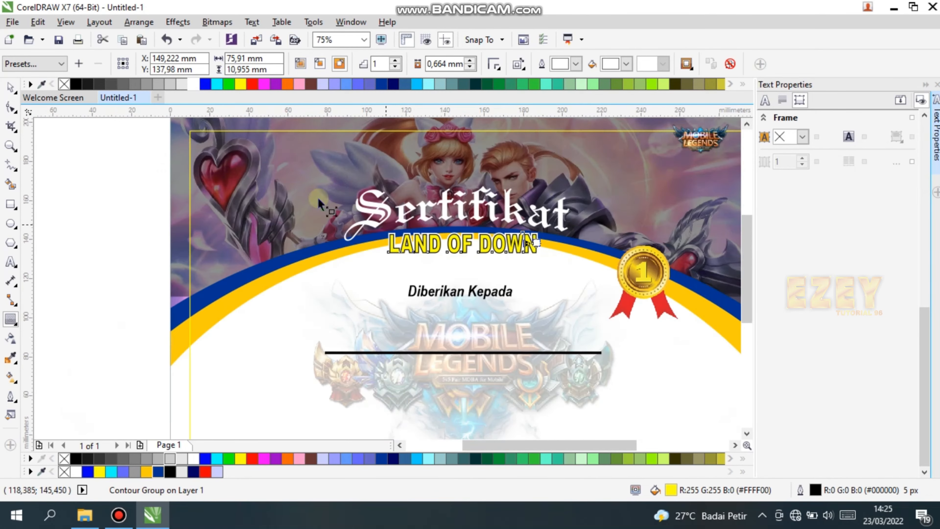
- Arch "LAND OF DOWN" upward with an envelope, curving its upper and lower edges to follow the blue and yellow bands
left_click(11, 88)
scroll(425, 237, "up", 1)
left_click_drag(497, 253, 495, 242)
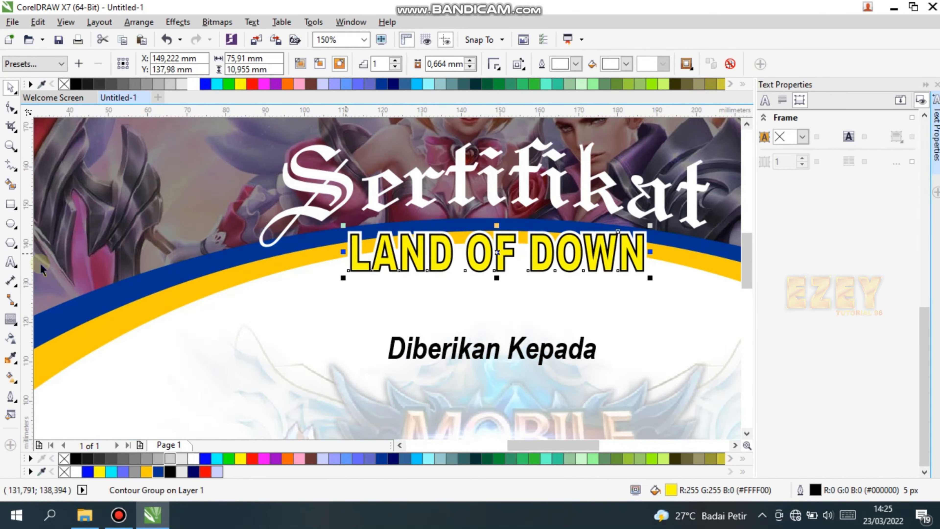
left_click(11, 107)
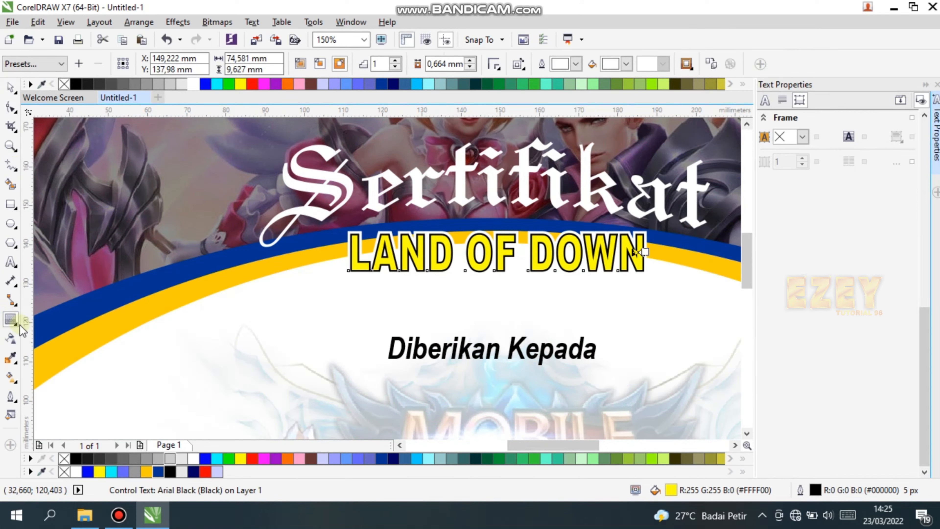
left_click(11, 319)
left_click(37, 380)
double_click(495, 273)
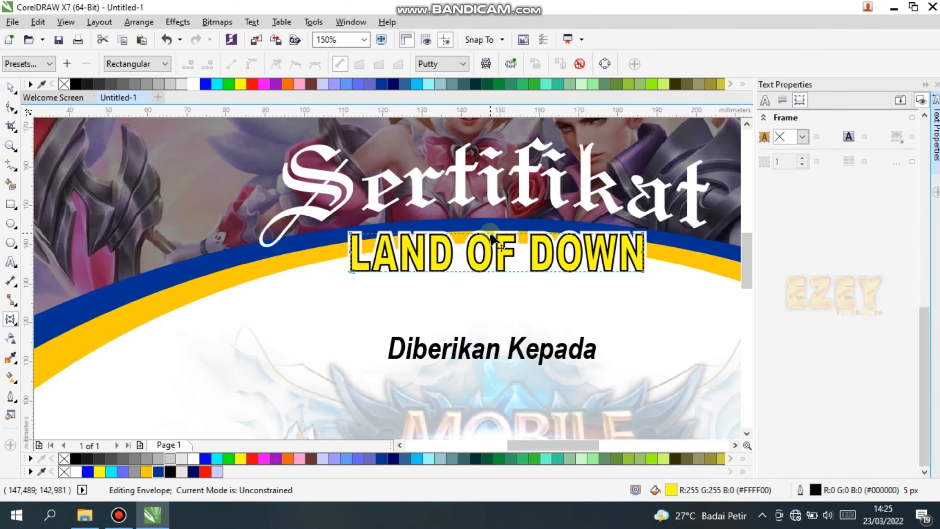
left_click_drag(492, 235, 490, 219)
left_click_drag(504, 273, 499, 256)
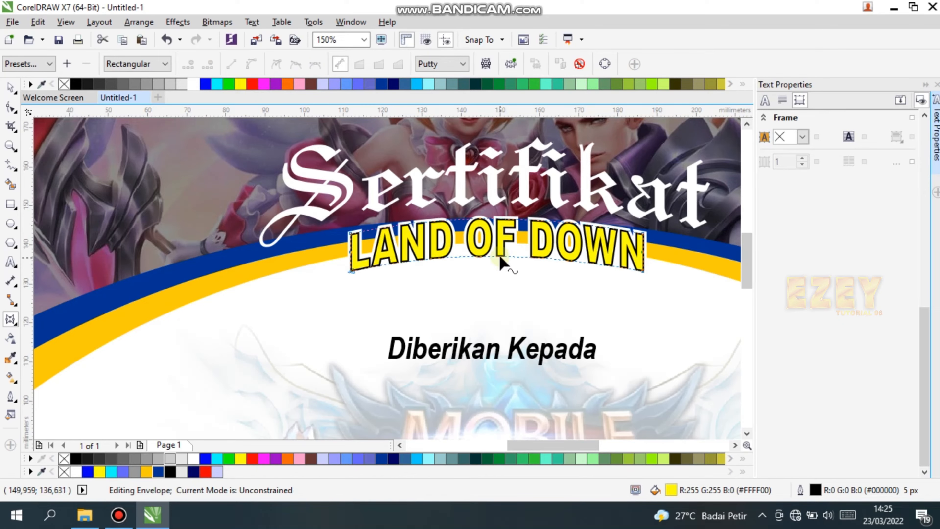
left_click(11, 87)
scroll(74, 169, "down", 1)
scroll(259, 191, "down", 2)
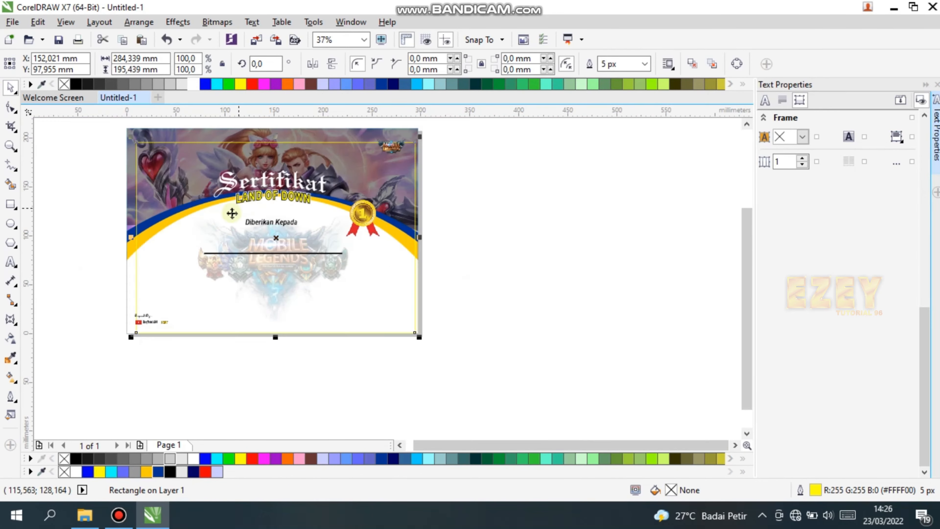
- Try character outline widths of 10 px and 8 px on the arched "LAND OF DOWN" text
scroll(149, 215, "up", 2)
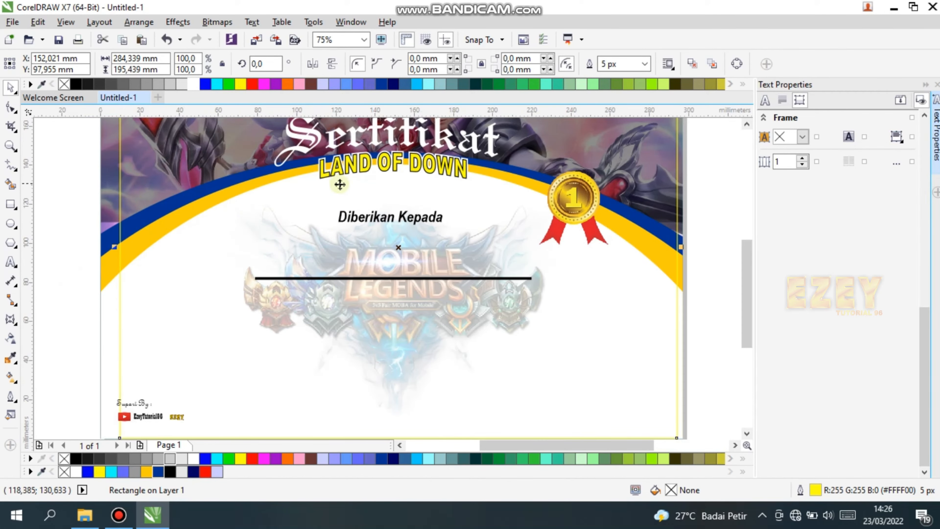
left_click(398, 174)
left_click(766, 101)
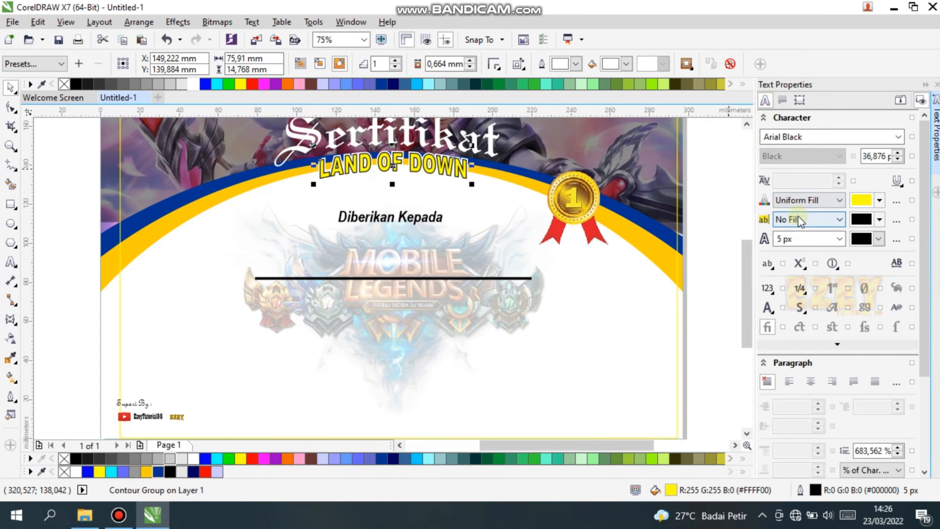
left_click(810, 239)
left_click(840, 239)
left_click(826, 341)
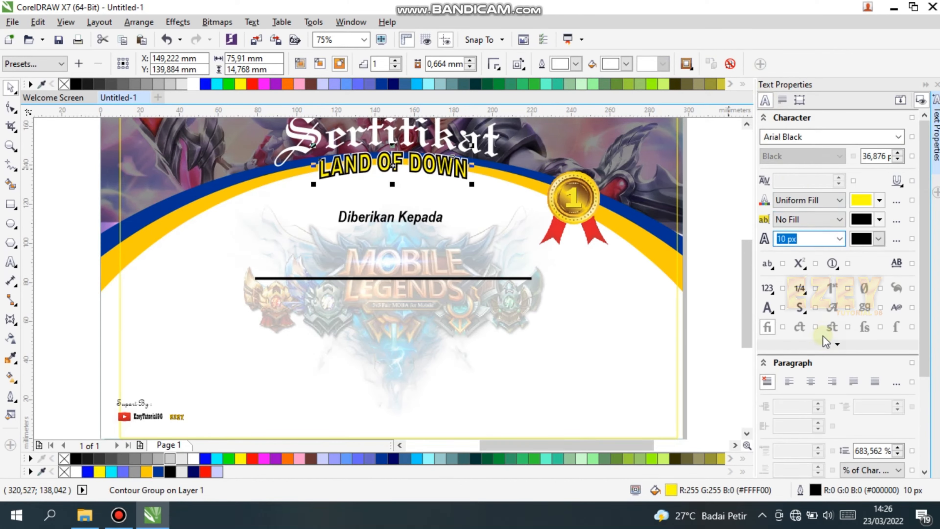
left_click_drag(782, 239, 773, 239)
type("8")
key("Return")
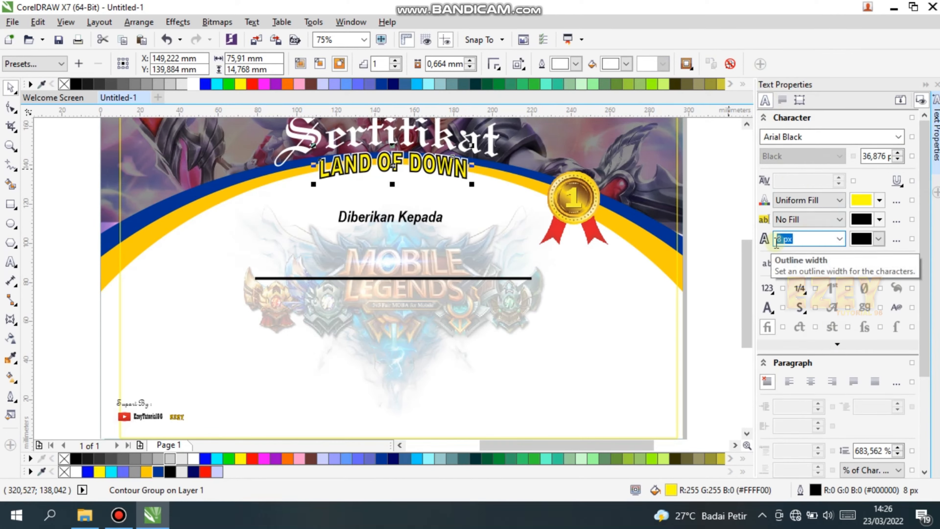
left_click(504, 212)
- Set the character outline width of the arched "LAND OF DOWN" text to 7 px and deselect it
left_click(452, 170)
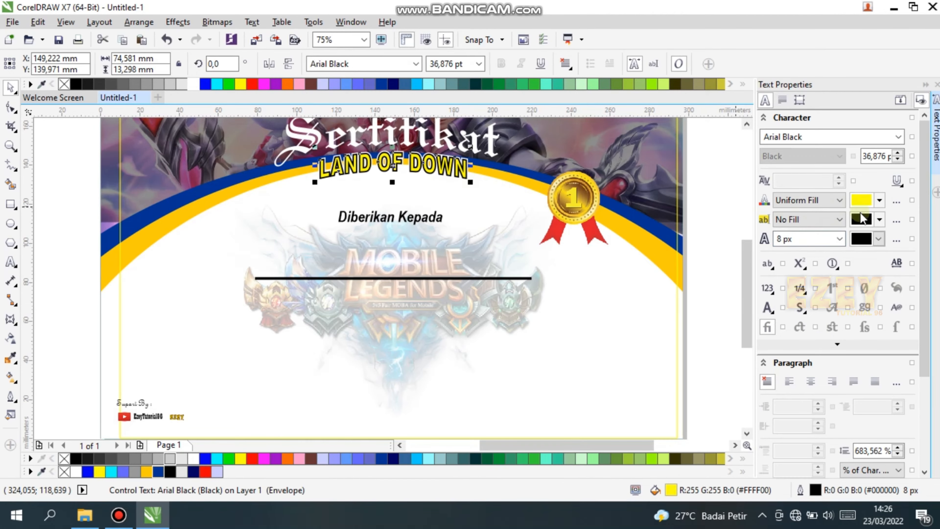
left_click_drag(795, 239, 754, 237)
left_click(819, 321)
left_click(718, 228)
left_click(441, 173)
type("7")
key("Return")
key("Escape")
- Add the artistic text "LDR COMMUNITY" on the certificate, beside and slightly below "Diberikan Kepada"
key("F8")
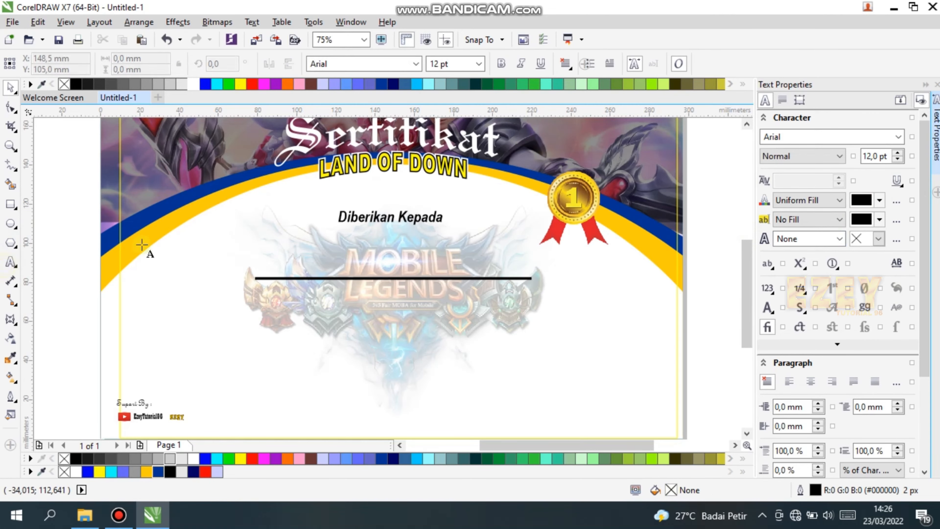
left_click(194, 226)
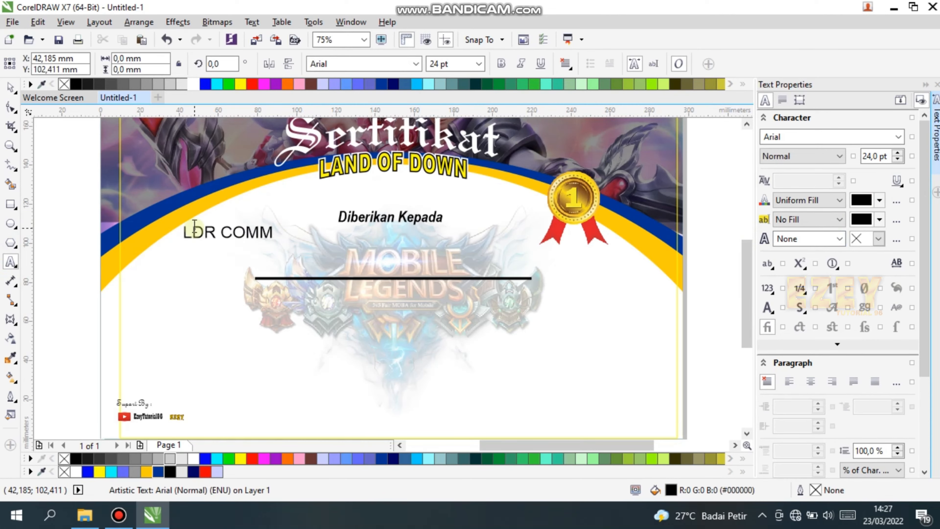
left_click(11, 88)
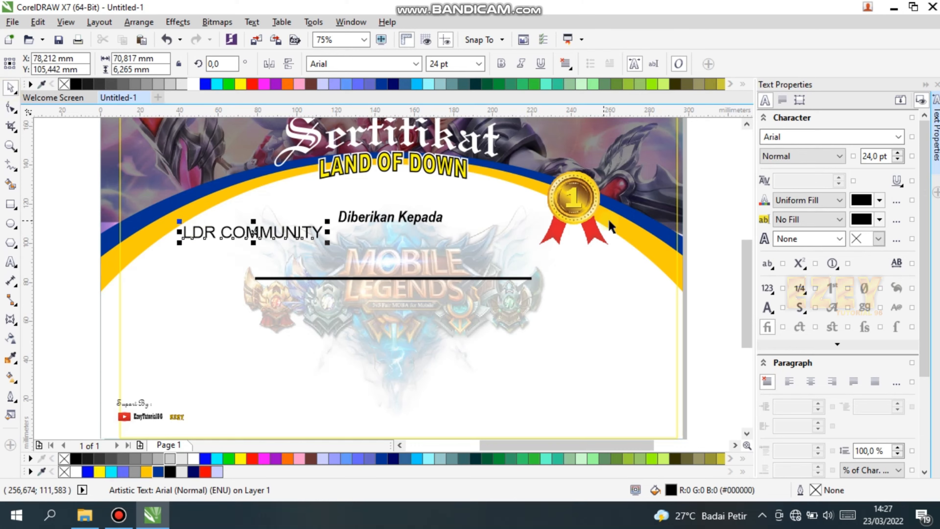
- Try the Arial Narrow Bold-Italic font on the "LDR COMMUNITY" text
left_click(421, 168)
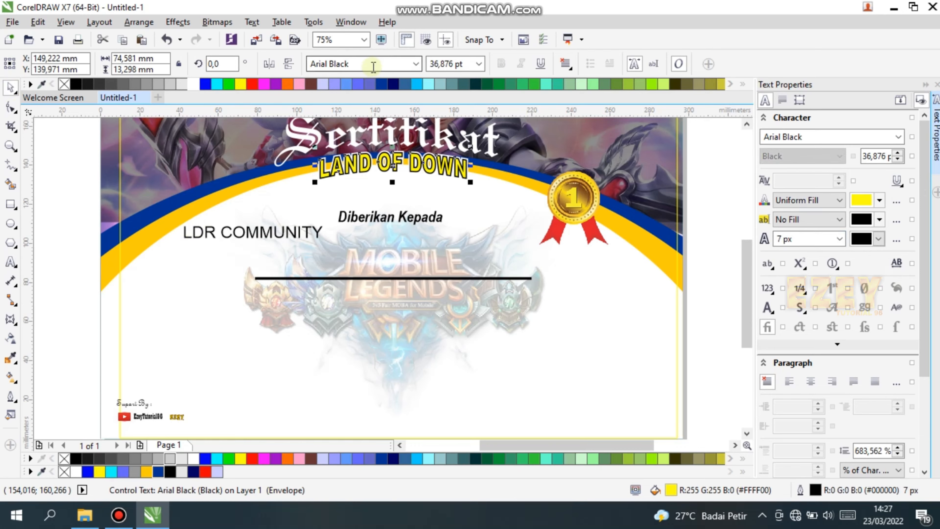
left_click(334, 232)
left_click(416, 64)
mouse_move(411, 181)
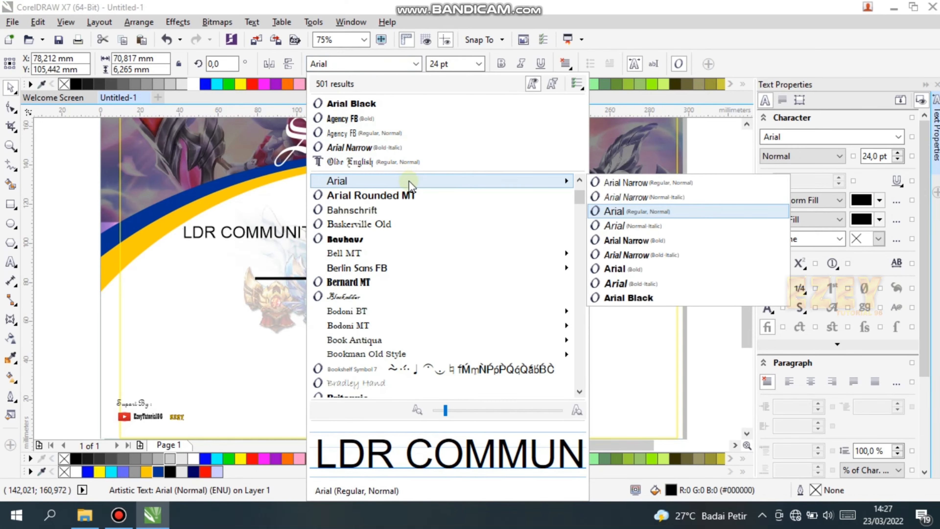
left_click(611, 254)
- Try to copy the font name Arial Black from "LAND OF DOWN" and apply it to "LDR COMMUNITY"
left_click(368, 170)
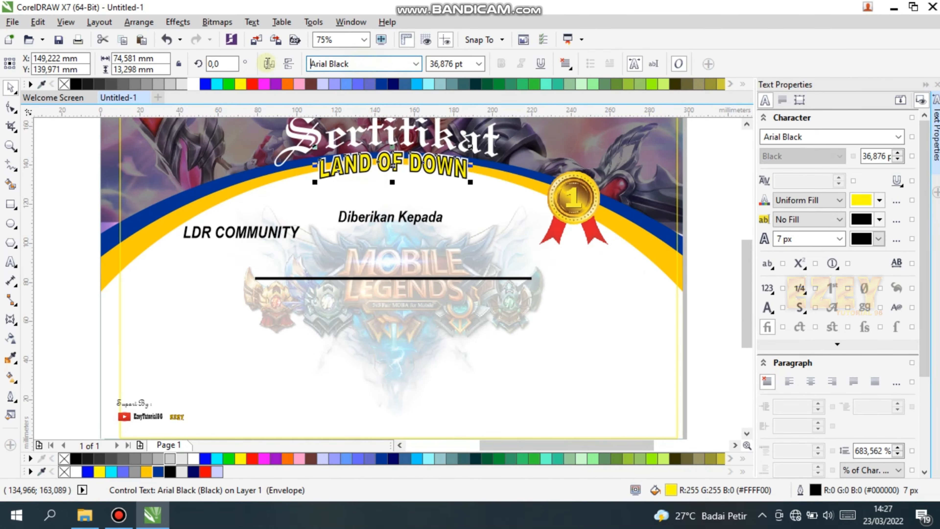
left_click(368, 67)
key("ctrl+c")
left_click(281, 233)
left_click(369, 64)
key("ctrl+v")
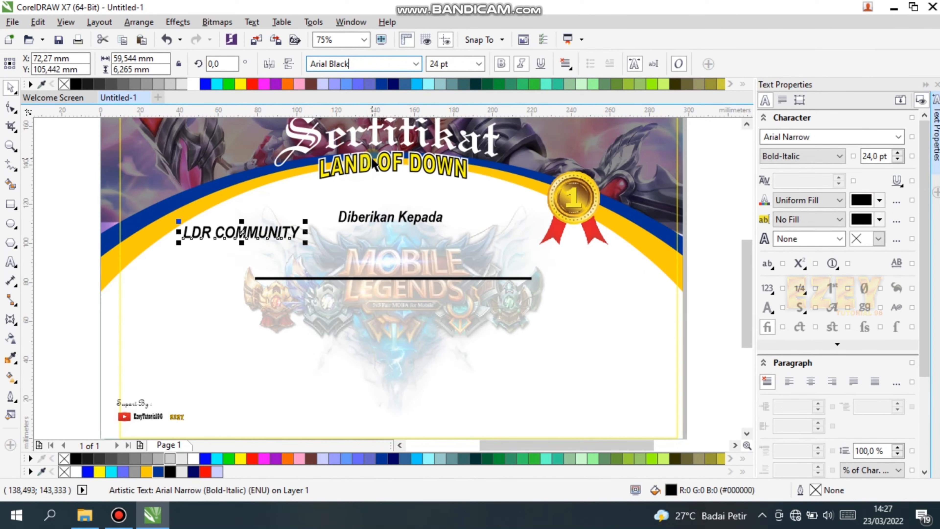
key("Return")
left_click(369, 65)
key("ctrl+v")
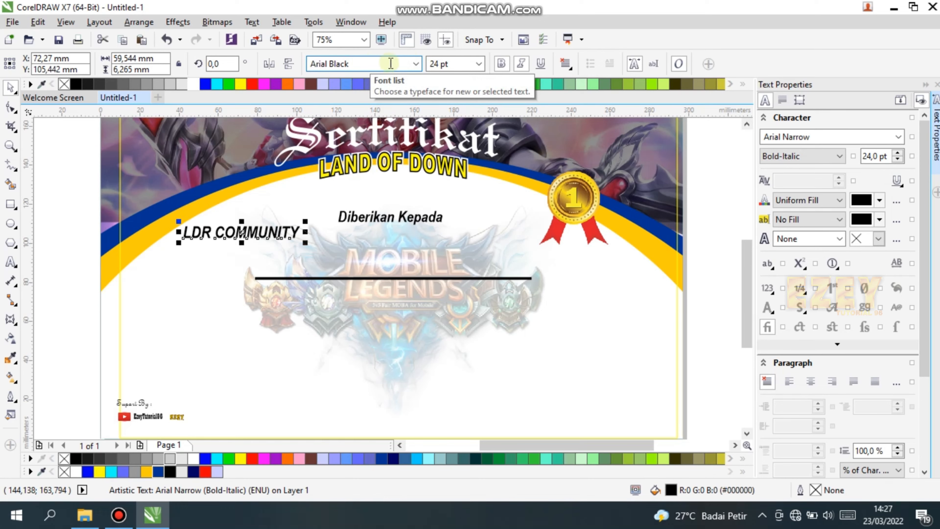
- Set the font of the "LDR COMMUNITY" text to Arial Black
left_click(291, 226)
left_click(290, 233)
left_click(416, 64)
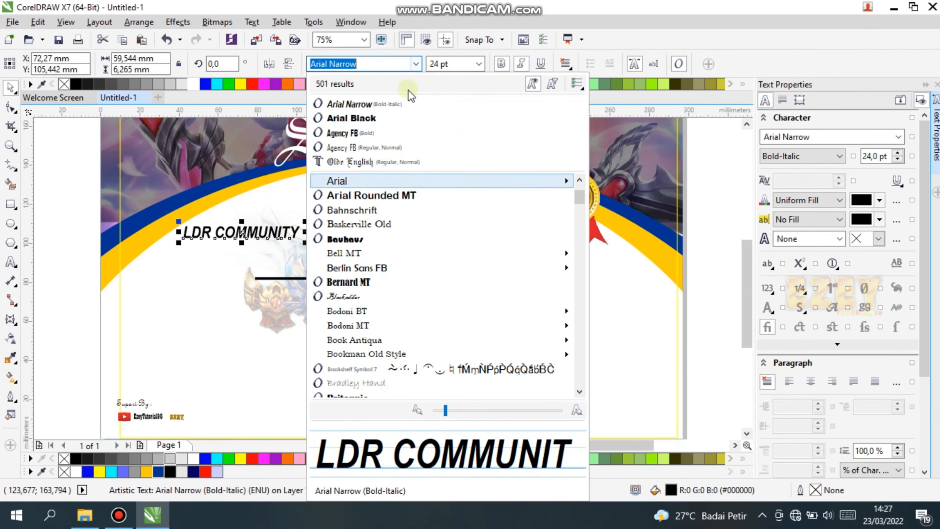
left_click(370, 118)
- Set the character outline width of the "LDR COMMUNITY" text to 7 px
left_click(839, 239)
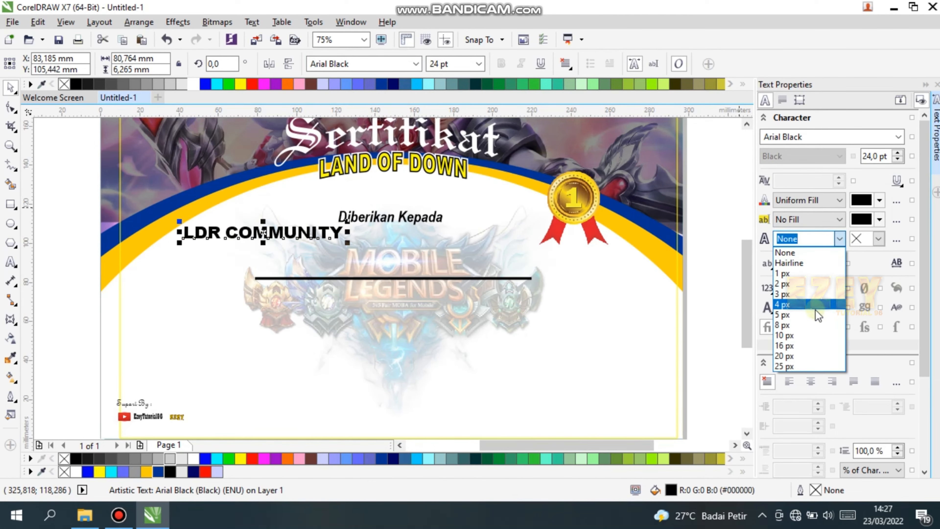
left_click(801, 239)
type("7")
key("Return")
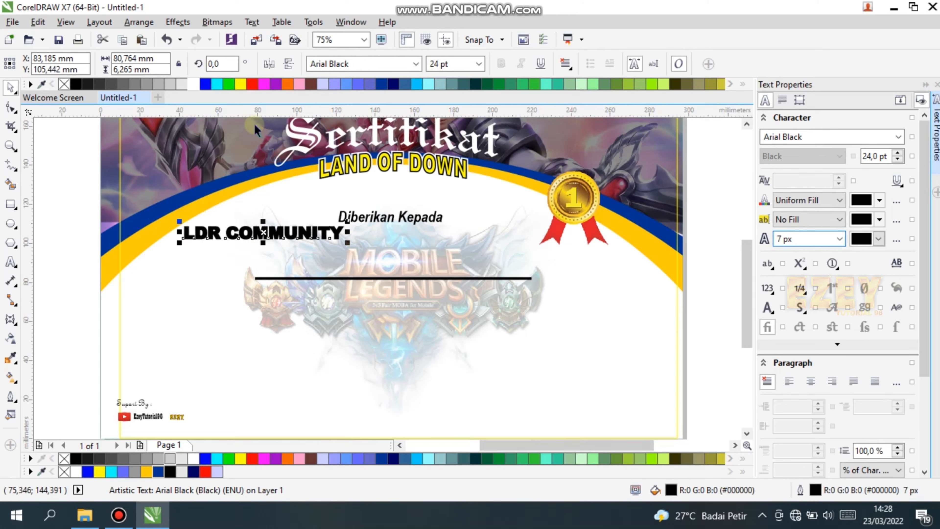
- Colour the "LDR COMMUNITY" text with an orange #FF6600 fill and a black outline
left_click(287, 85)
right_click(286, 458)
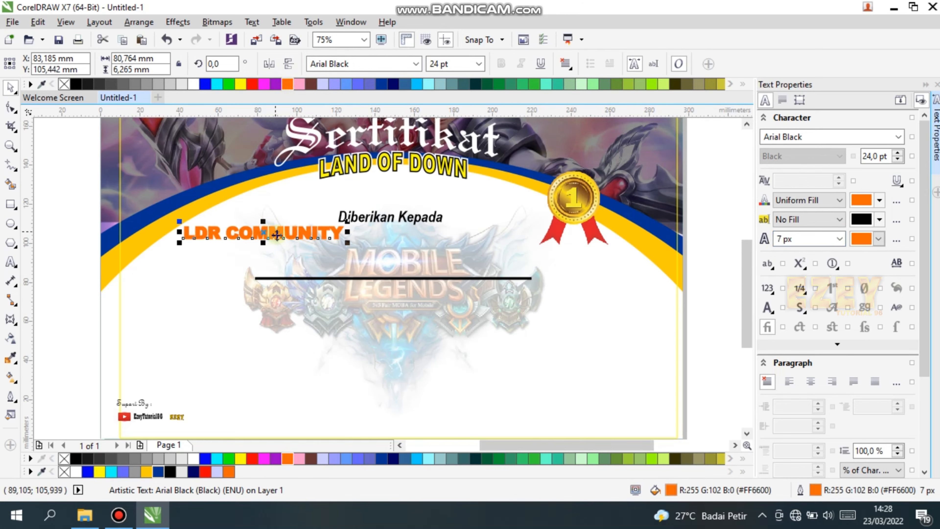
right_click(84, 84)
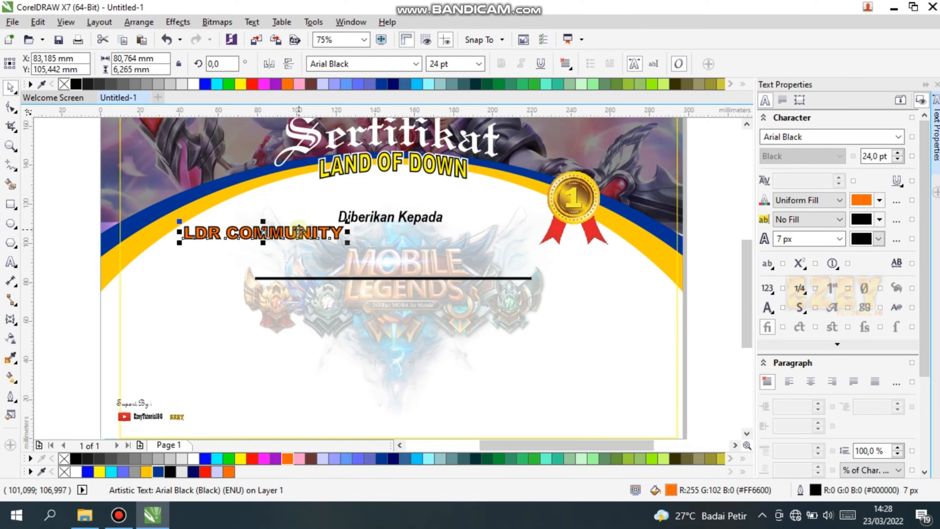
- Apply a vertical linear fountain fill to "LDR COMMUNITY", running from yellow above the letters to orange below them
scroll(279, 219, "up", 1)
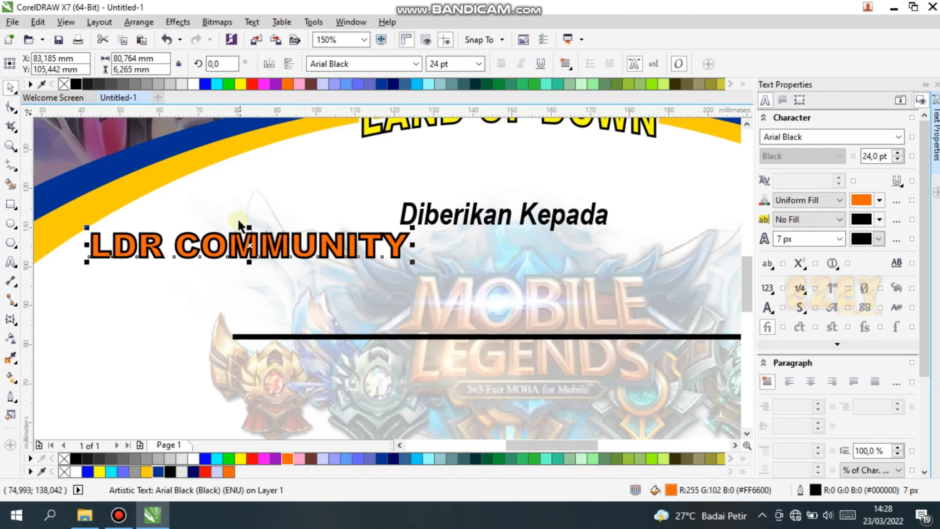
right_click(244, 244)
left_click(216, 240)
left_click(10, 377)
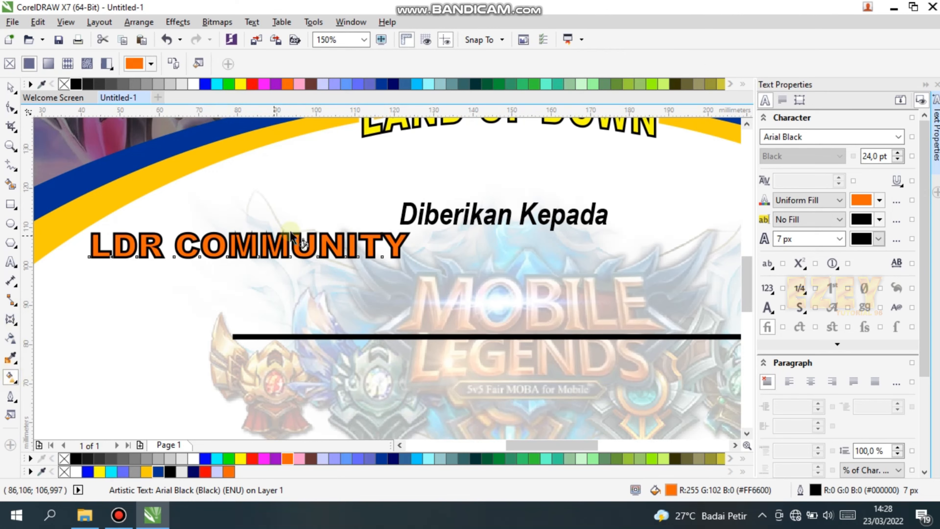
left_click_drag(260, 223, 261, 255)
left_click_drag(241, 84, 260, 223)
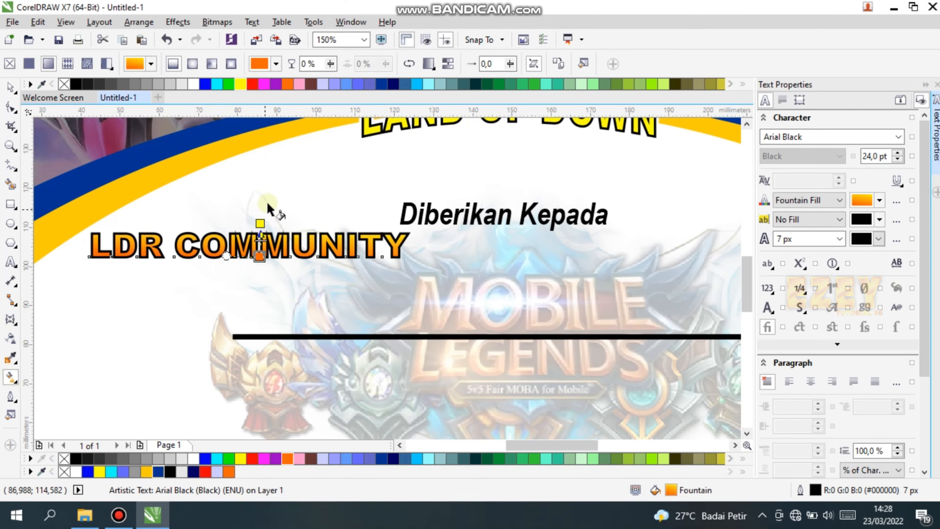
left_click_drag(260, 257, 264, 271)
left_click(11, 88)
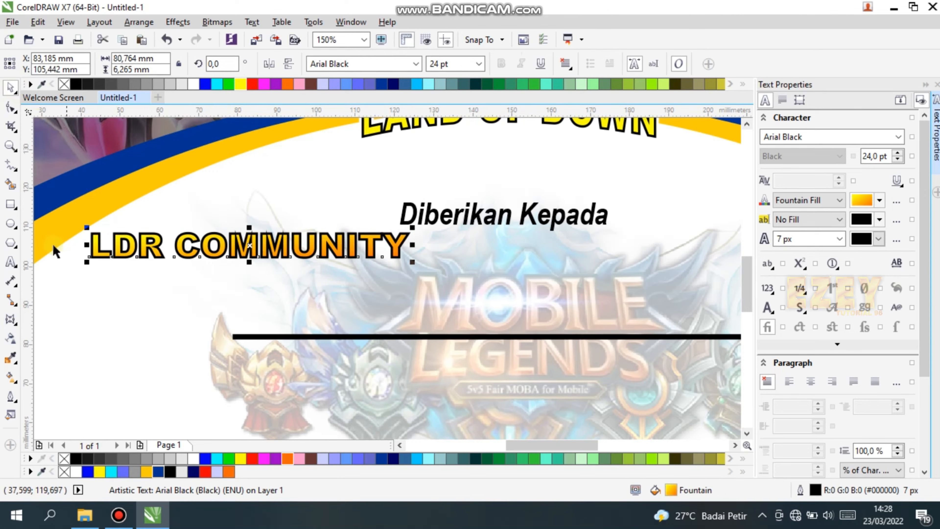
- Add a one-step outside contour in white to "LDR COMMUNITY", with an offset of about 0.88 mm
left_click(10, 320)
left_click(59, 378)
left_click_drag(250, 235, 251, 212)
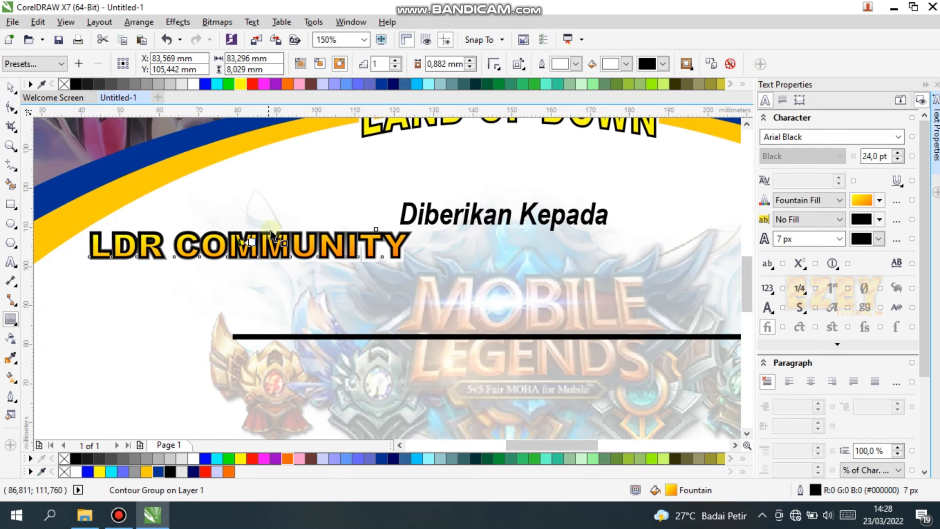
- Adjust the fountain fill of "LDR COMMUNITY" by repositioning its handle below the letters
left_click(10, 358)
left_click(11, 377)
left_click_drag(264, 271, 211, 274)
left_click(11, 87)
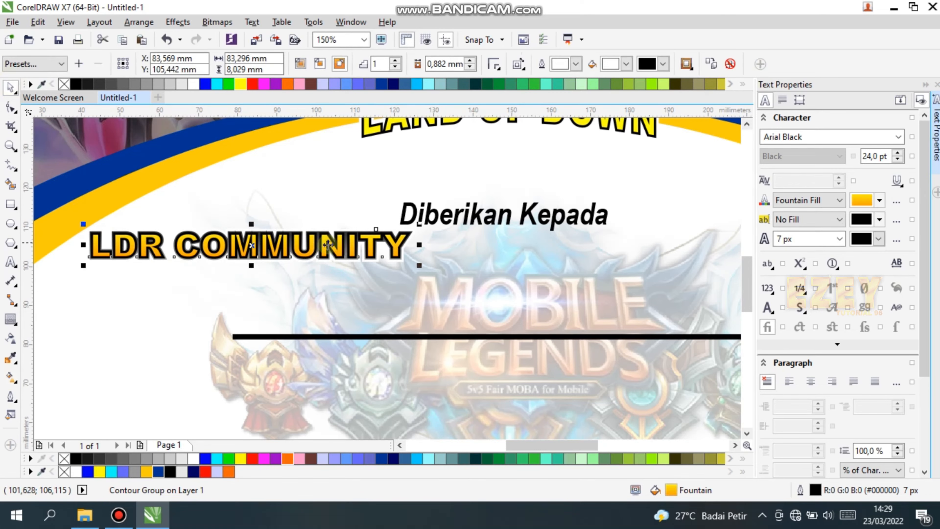
key("g")
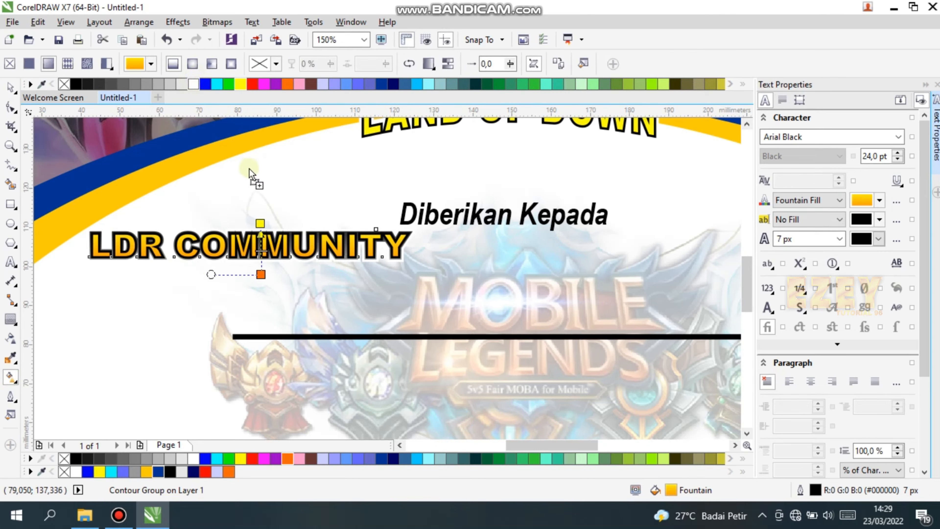
- Adjust the contour around "LDR COMMUNITY" to an offset of about 0.63 mm
left_click(14, 321)
left_click_drag(237, 251, 245, 226)
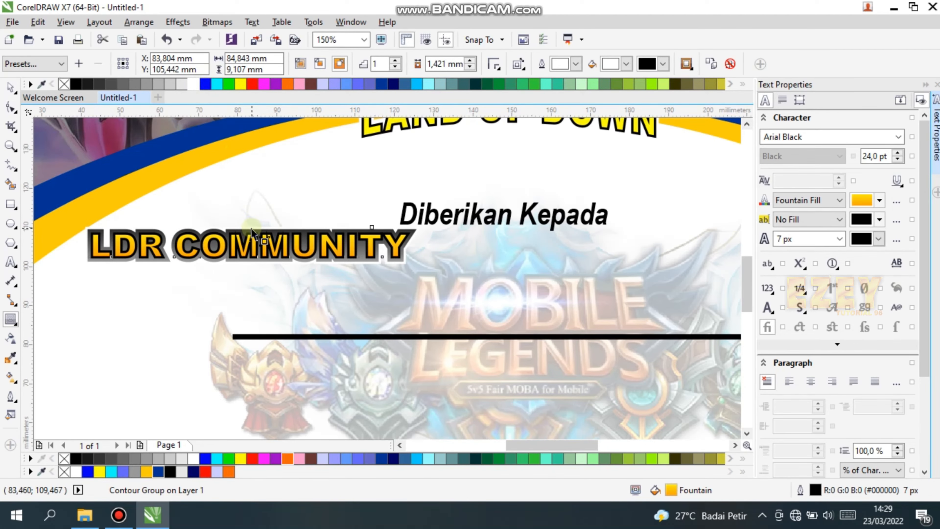
scroll(252, 229, "up", 1)
left_click_drag(248, 228, 247, 237)
- Replace the outline of the "LDR COMMUNITY" letters with a dark grey #666666 hairline
right_click(64, 85)
scroll(247, 236, "down", 1)
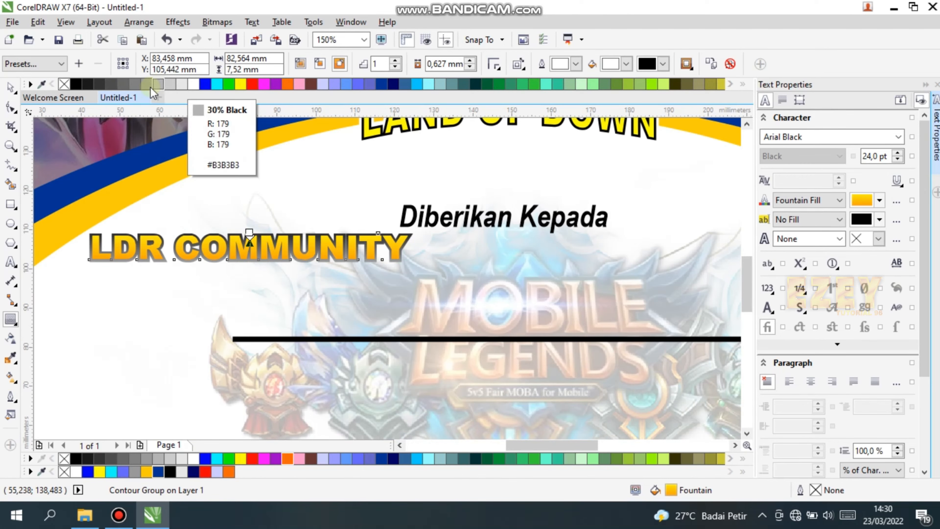
right_click(126, 87)
left_click(10, 88)
- Move "LDR COMMUNITY" between "LAND OF DOWN" and "Diberikan Kepada" and widen it to about 99 mm
left_click_drag(253, 248, 459, 157)
scroll(459, 157, "down", 1)
scroll(524, 210, "up", 1)
left_click_drag(577, 196, 600, 197)
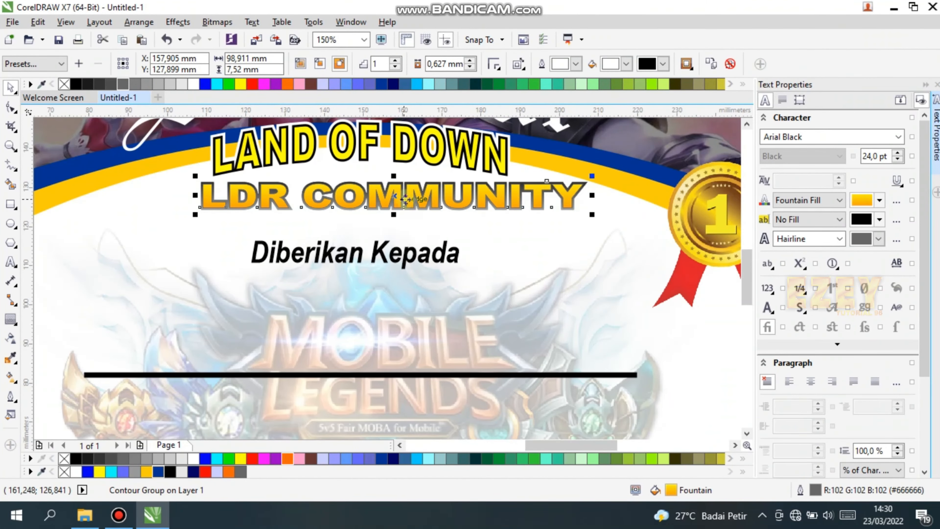
- Centre "LDR COMMUNITY" beneath "LAND OF DOWN", stretching it to about 113 mm wide and slightly taller, and deselect it
left_click_drag(407, 199, 386, 197)
left_click_drag(535, 195, 590, 195)
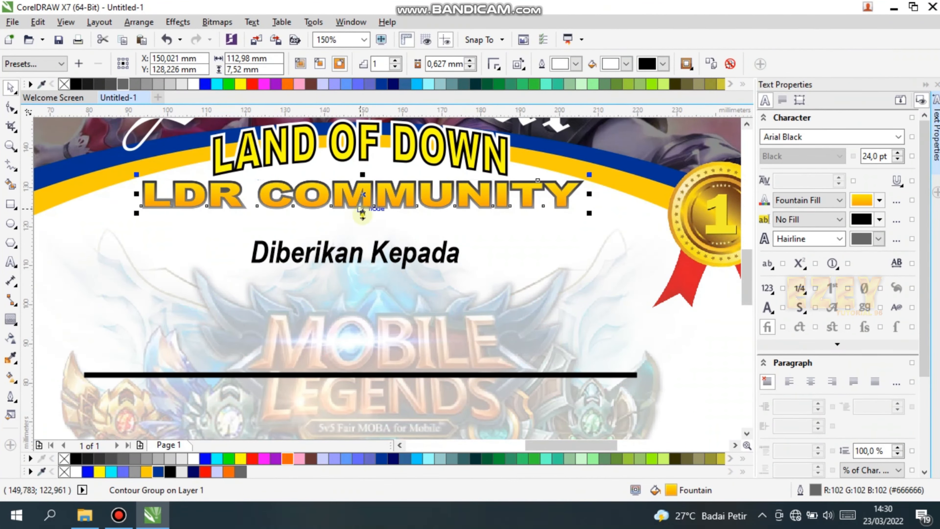
left_click_drag(362, 214, 362, 225)
scroll(362, 230, "down", 1)
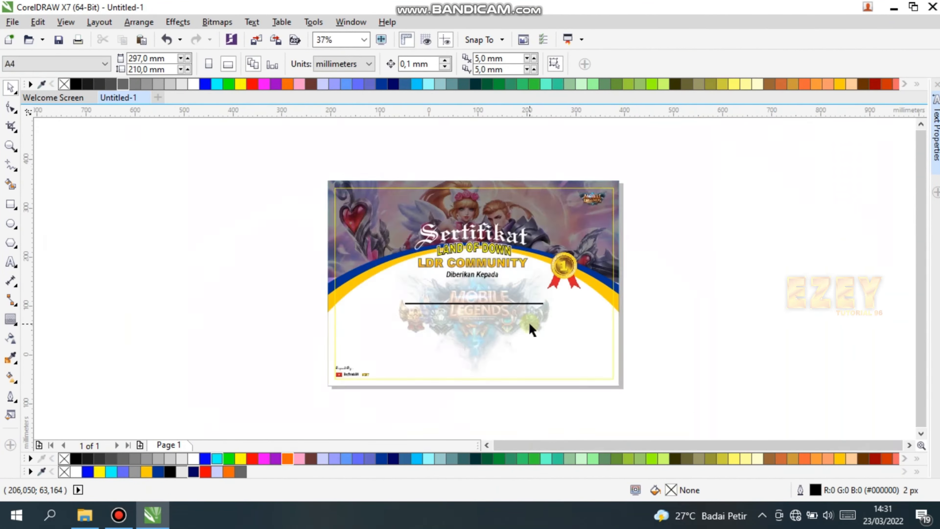
left_click(487, 232)
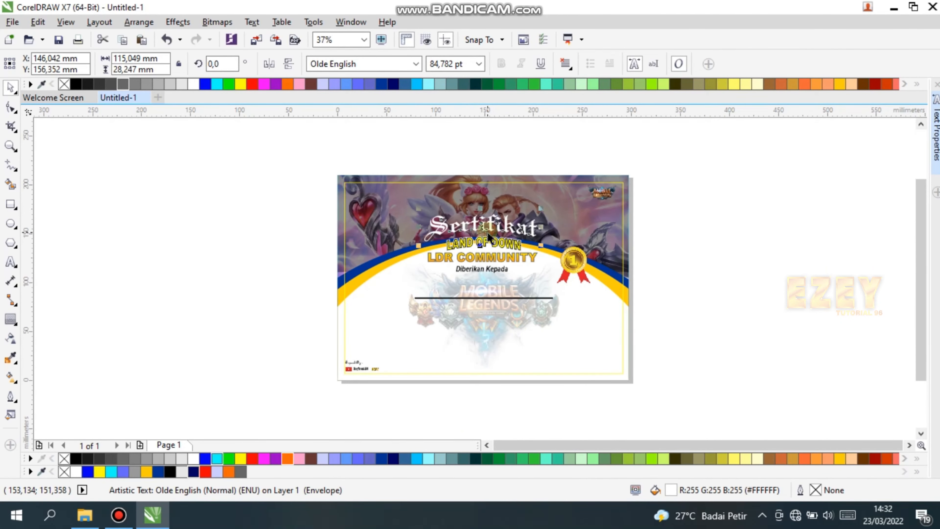
left_click(692, 193)
- Add the centre-aligned three-line text "Selamat atas Kemenangan dari Kompetisi Mobile Legends / Land Of Down LDR Community Seasson 1 / Surabaya, 23 Maret 2022"
left_click(21, 259)
left_click(238, 357)
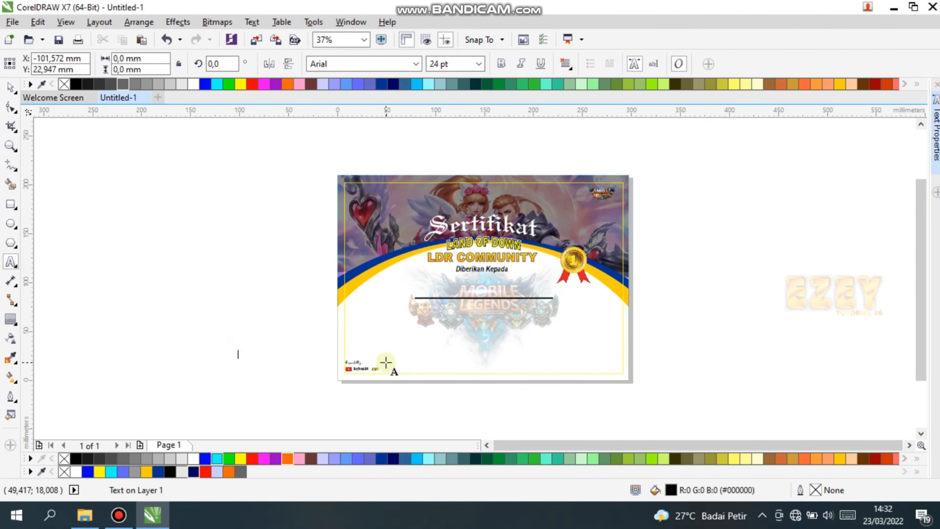
type("s")
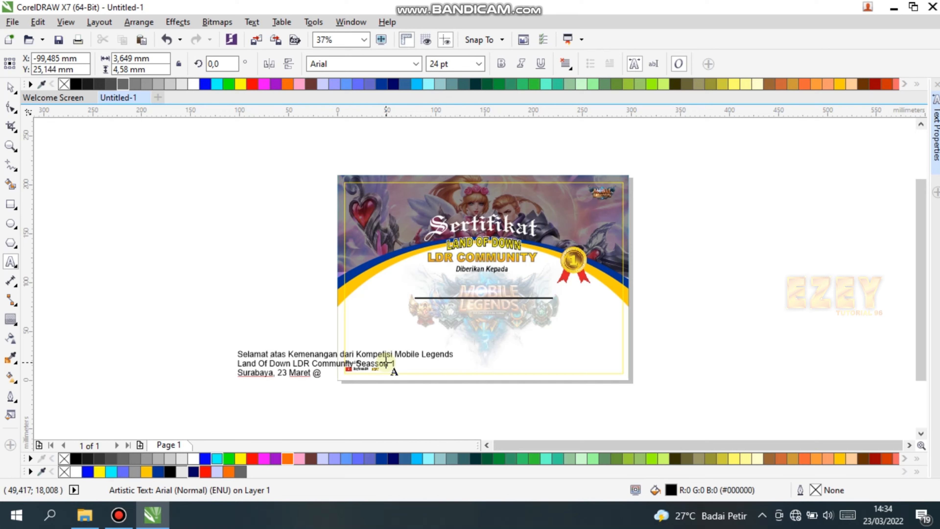
key("ctrl+space")
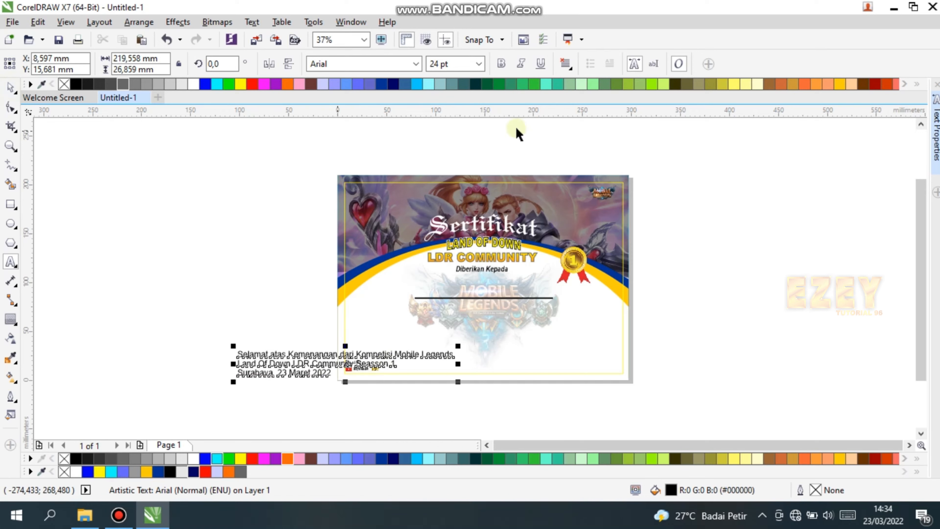
left_click(565, 64)
left_click(572, 110)
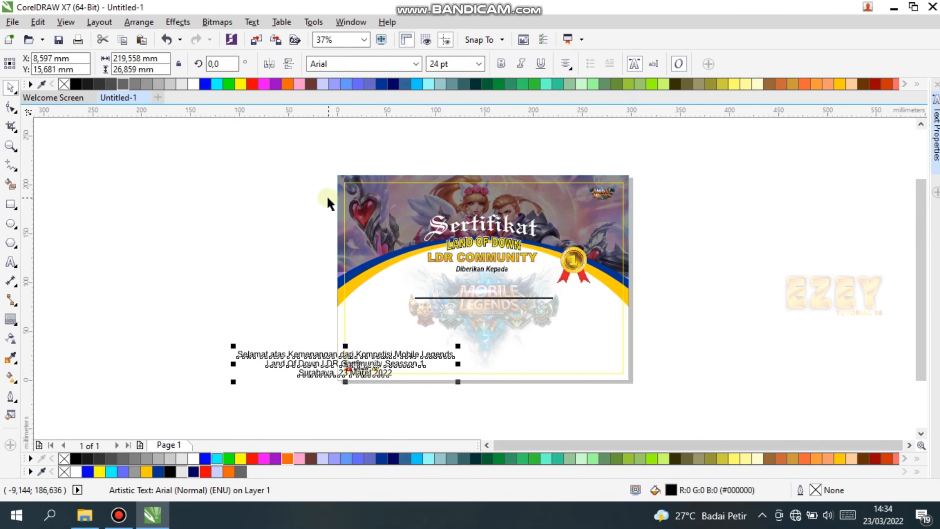
- Set the congratulation text's font to bold Agency FB and move the text onto the certificate beneath the recipient line
left_click(416, 64)
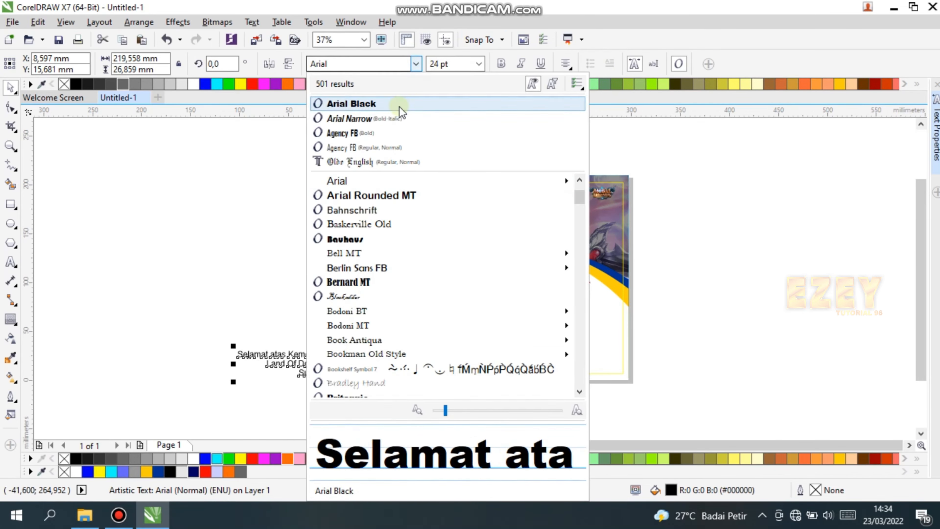
left_click(393, 130)
left_click(351, 364)
left_click_drag(353, 372, 490, 330)
scroll(643, 312, "up", 2)
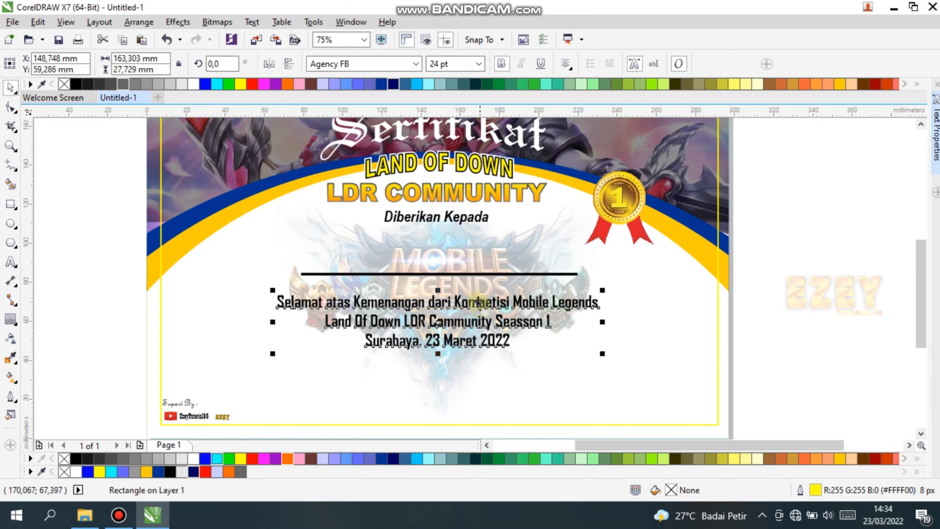
- Change the congratulation text's font to Aldhabi and tighten its line spacing with the Shape tool
left_click(416, 64)
left_click(379, 198)
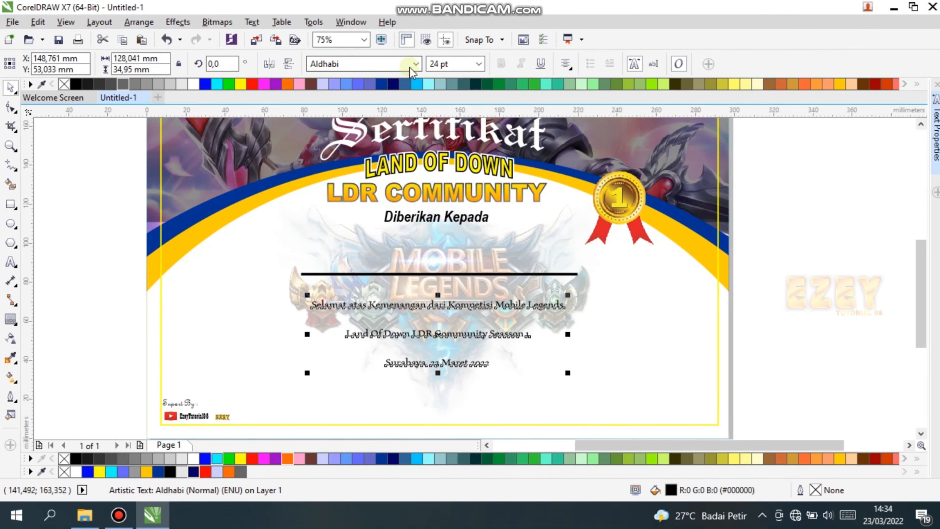
key("F10")
left_click_drag(308, 373, 309, 347)
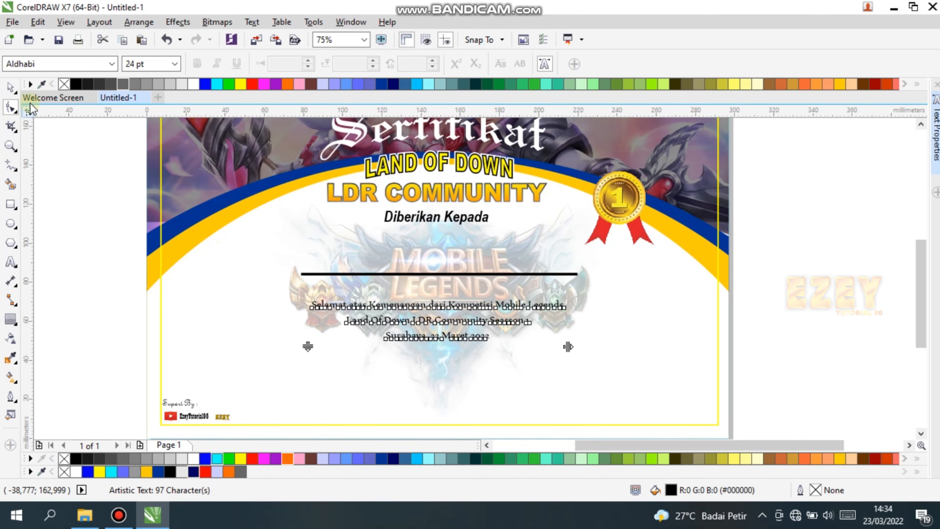
- Enlarge the congratulation text to about 26 pt and move it slightly lower beneath the recipient line
left_click(10, 88)
left_click(91, 215)
scroll(268, 281, "down", 1)
scroll(425, 339, "up", 1)
left_click(287, 261)
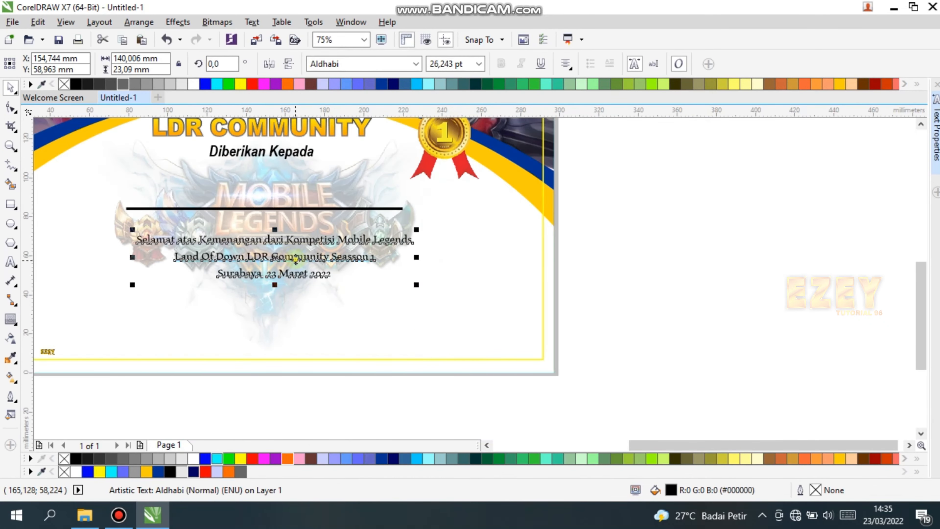
left_click(651, 210)
scroll(330, 275, "down", 1)
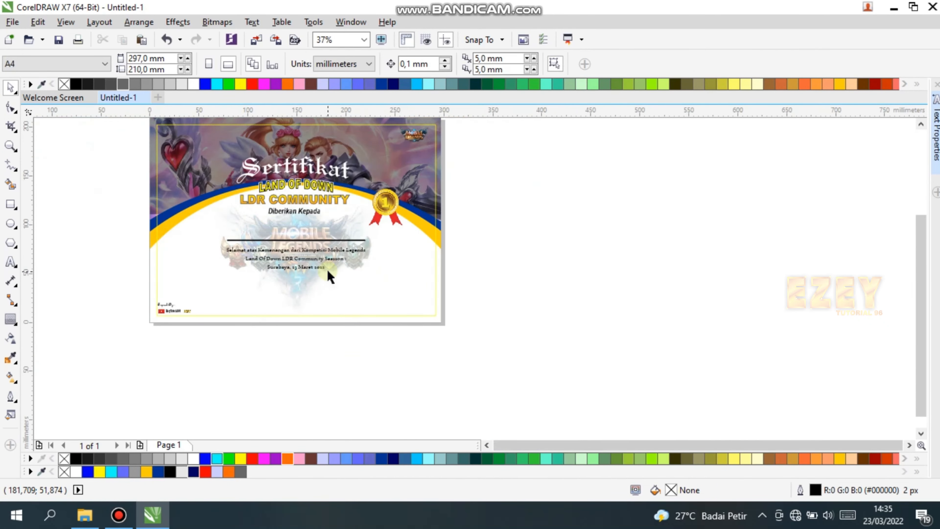
left_click_drag(310, 259, 310, 271)
left_click(85, 241)
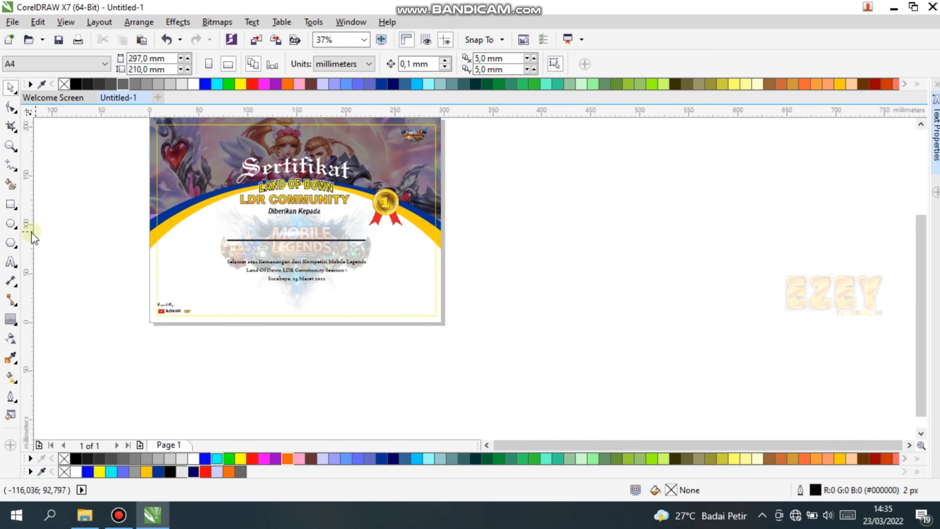
- Add the artistic text "JUARA 1" outside the page, level with the recipient line
left_click(10, 262)
left_click(70, 249)
type("JUARA 1")
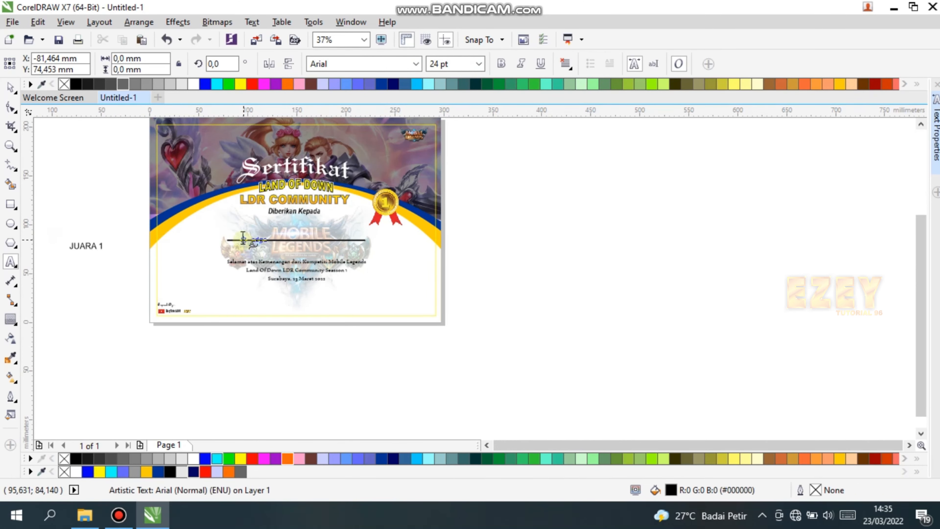
- Set the "JUARA 1" text's font to Arial Black and place it between the recipient line and congratulation text at about 39 pt
left_click(10, 88)
left_click(416, 63)
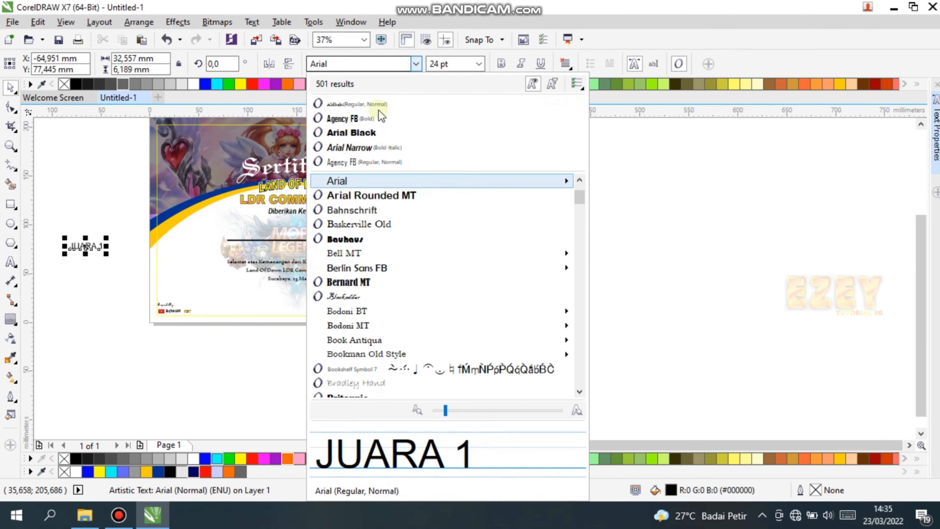
left_click(348, 279)
left_click(416, 64)
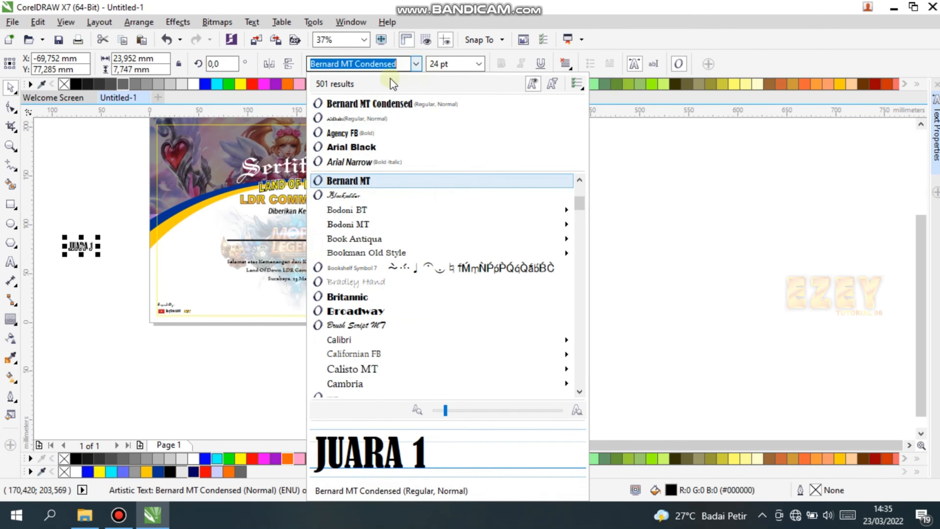
left_click(370, 148)
left_click_drag(89, 238, 305, 237)
key("Escape")
scroll(290, 247, "up", 2)
left_click(296, 261)
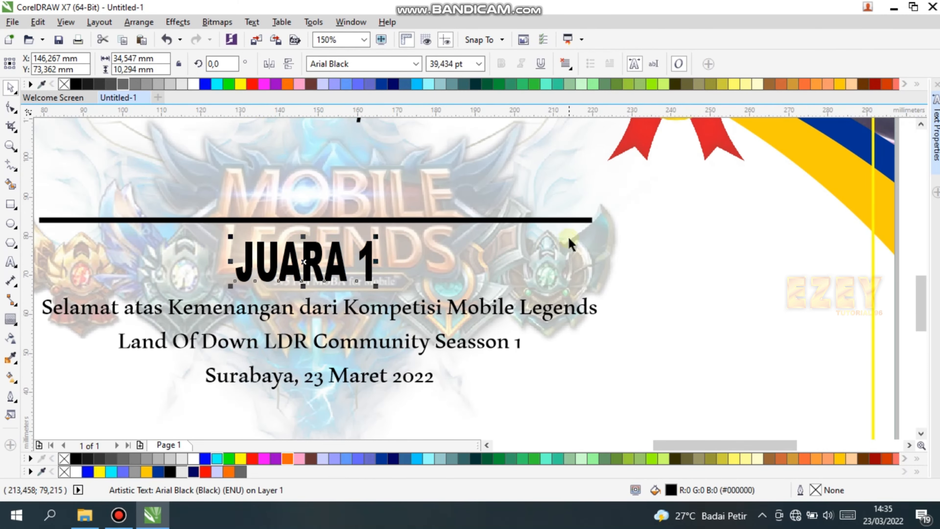
- Change the font of the "JUARA 1" text to Cooper Black
left_click(567, 240)
scroll(562, 243, "down", 2)
left_click(703, 222)
left_click(498, 252)
left_click(416, 63)
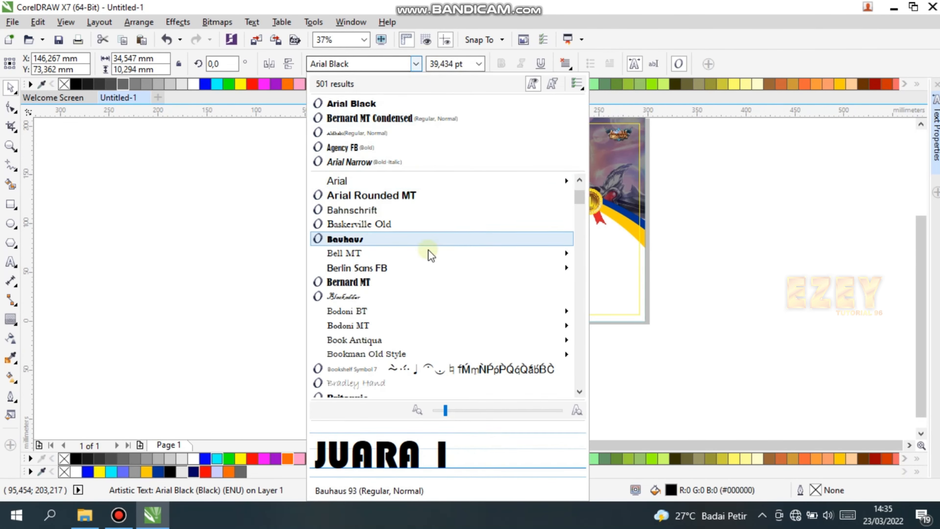
scroll(380, 318, "down", 8)
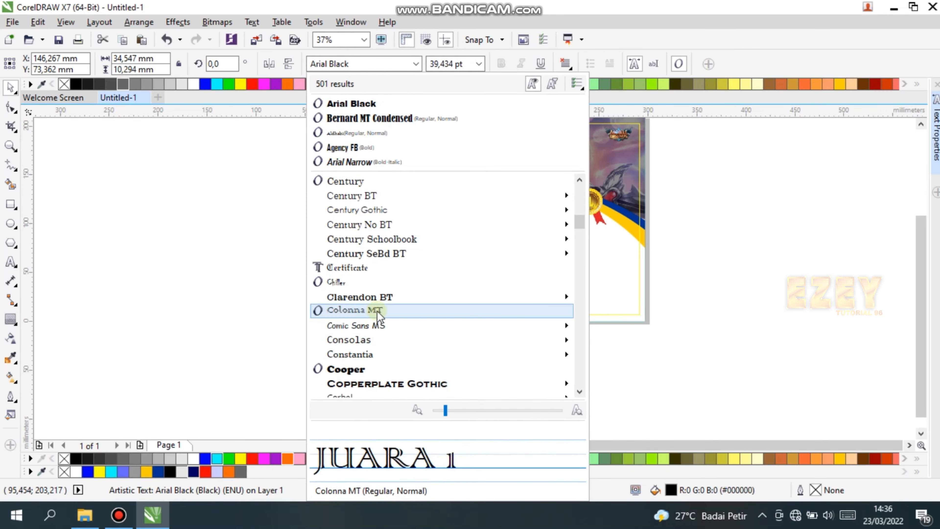
left_click(351, 371)
left_click(479, 327)
scroll(503, 264, "up", 1)
scroll(533, 266, "down", 1)
scroll(565, 264, "up", 1)
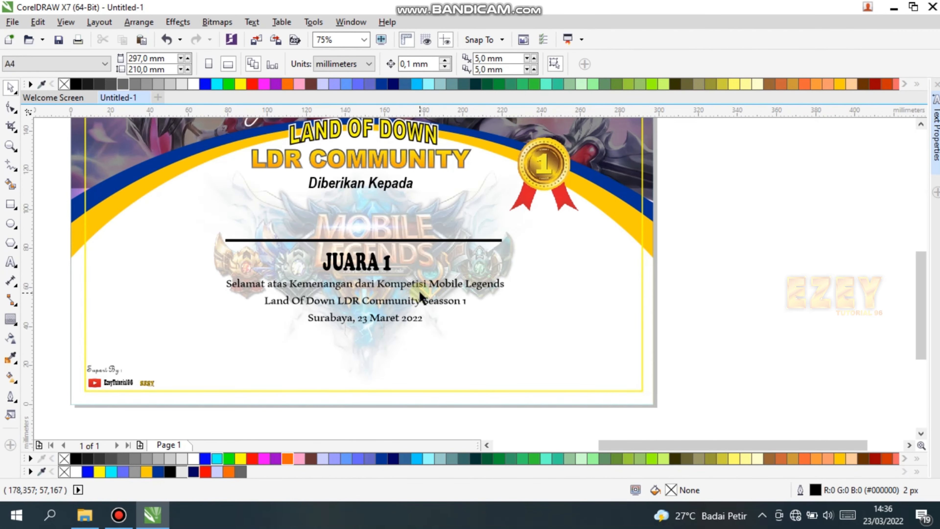
- Replace the numeral 1 in the rank text with the letter I, making it "JUARA I"
double_click(388, 273)
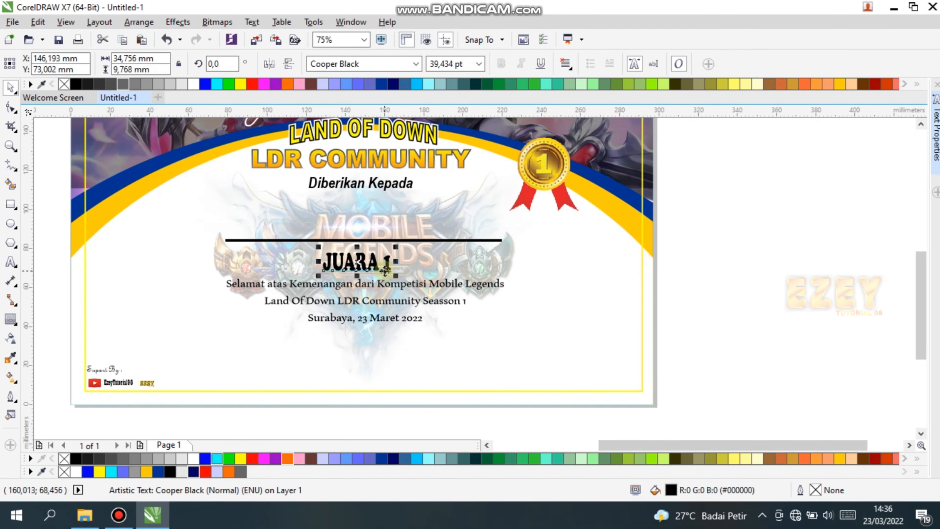
key("BackSpace")
left_click(11, 89)
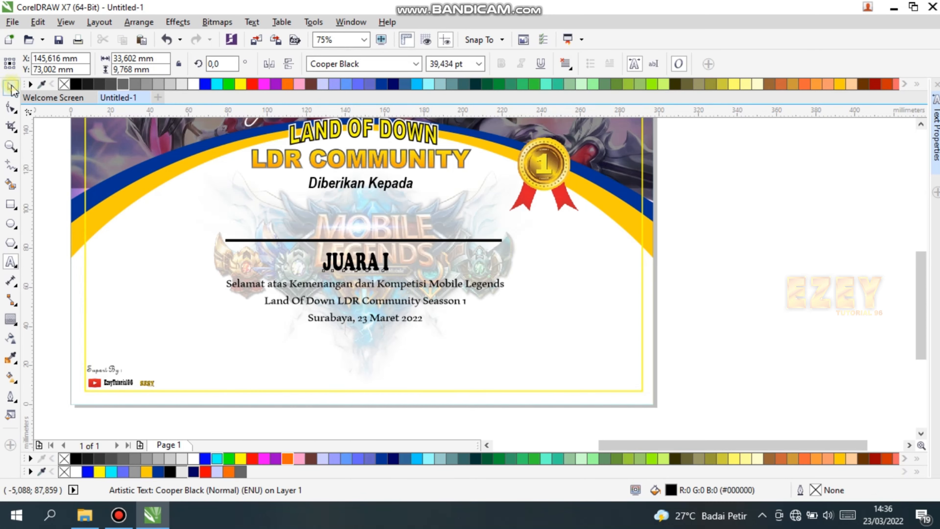
left_click(765, 220)
- Add the artistic text "Sebagai" in the empty area below the congratulation text
left_click(10, 263)
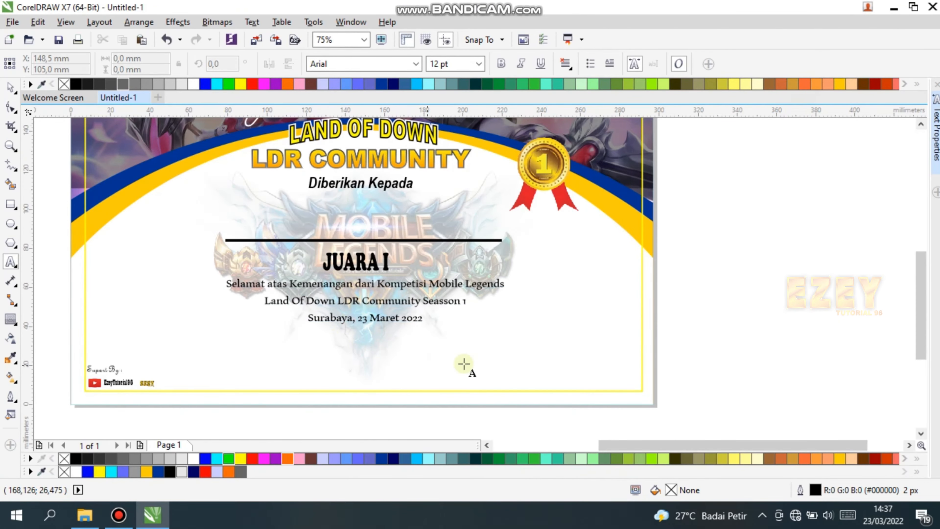
left_click(467, 355)
type("Sebagai")
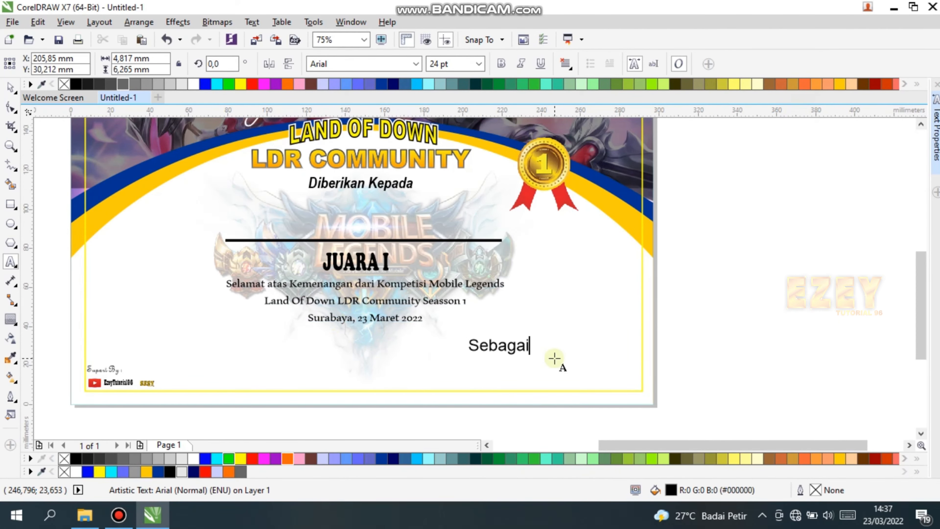
key("Escape")
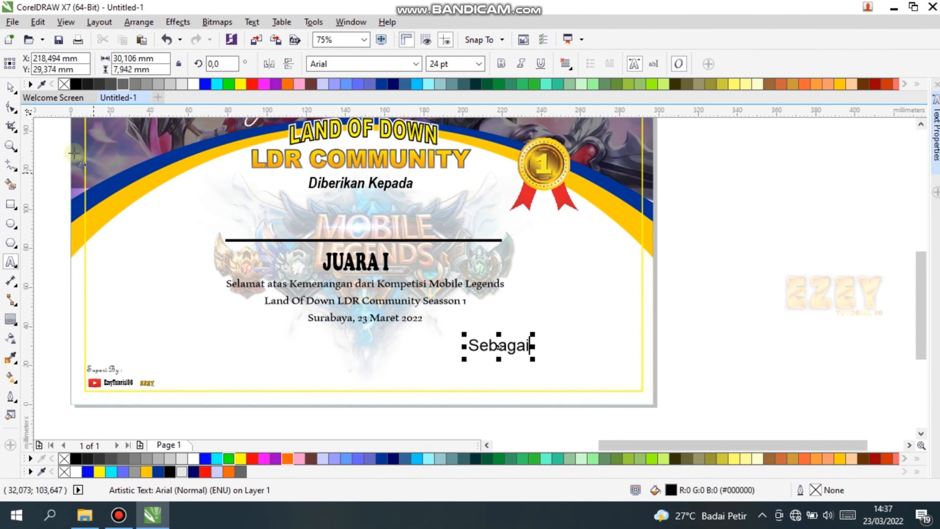
key("ctrl+space")
- Move the congratulation text and "JUARA I" lower to open a gap beneath the recipient line
left_click(366, 289)
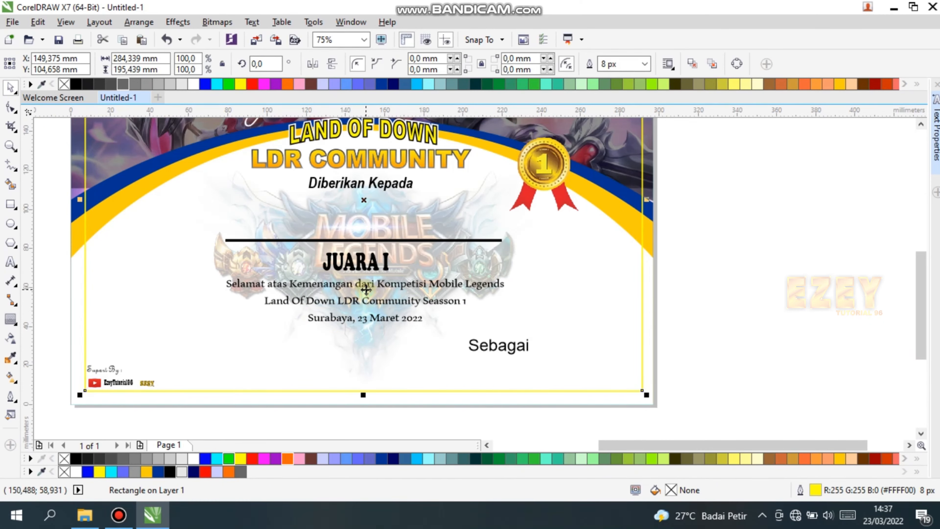
left_click(361, 288)
scroll(361, 290, "up", 1)
left_click_drag(370, 321, 368, 347)
left_click_drag(364, 250, 379, 285)
- Set the "Sebagai" text's font to Aldhabi and move it between the recipient line and "JUARA I"
left_click(588, 374)
left_click(420, 66)
left_click(417, 64)
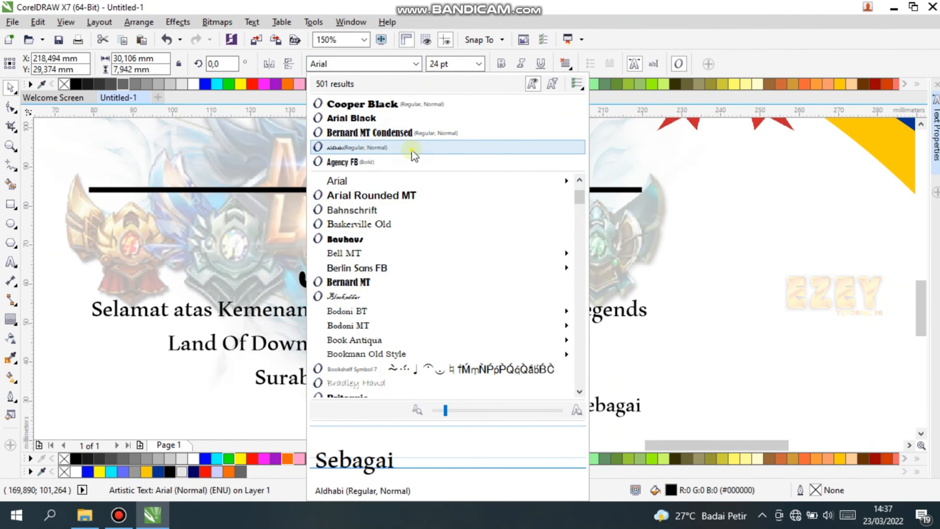
left_click(411, 154)
left_click_drag(598, 399, 363, 227)
- Enlarge "JUARA I" slightly and align it with "Sebagai" beneath the recipient line
left_click_drag(397, 237, 433, 256)
mouse_move(397, 232)
left_mouse_down()
mouse_move(367, 226)
mouse_move(368, 216)
mouse_move(415, 231)
left_mouse_up()
scroll(376, 224, "down", 1)
scroll(400, 228, "down", 1)
left_click(404, 249)
left_click(395, 226)
scroll(404, 228, "up", 1)
left_click(391, 251)
left_click_drag(391, 248, 386, 241)
- Enlarge the congratulation text and recentre it beneath "JUARA I"
left_click(396, 272)
left_click(397, 268)
left_click_drag(516, 259, 561, 236)
left_click_drag(415, 282, 394, 283)
left_click(772, 235)
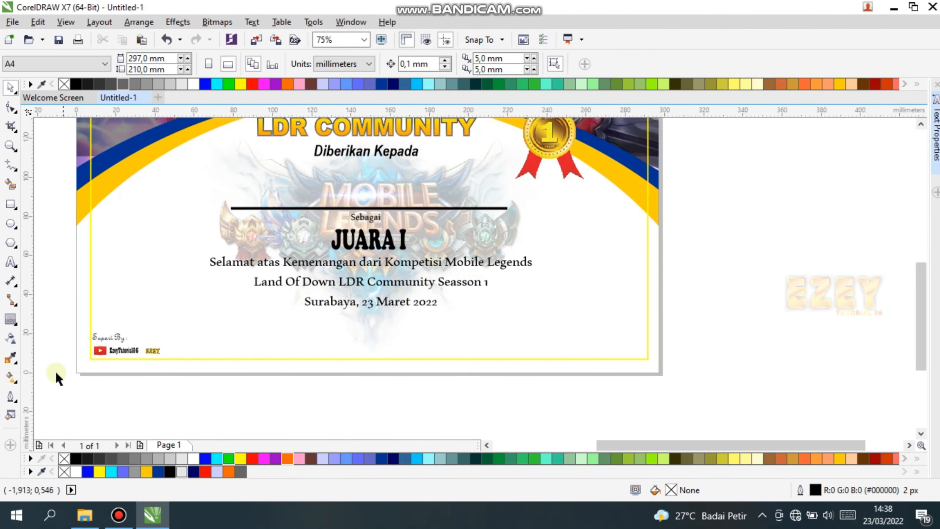
- Add the artistic text "Ketua penitia" below the page and set its font to Arial Narrow italic
left_click(8, 263)
left_click(174, 404)
type("Ketua penitia")
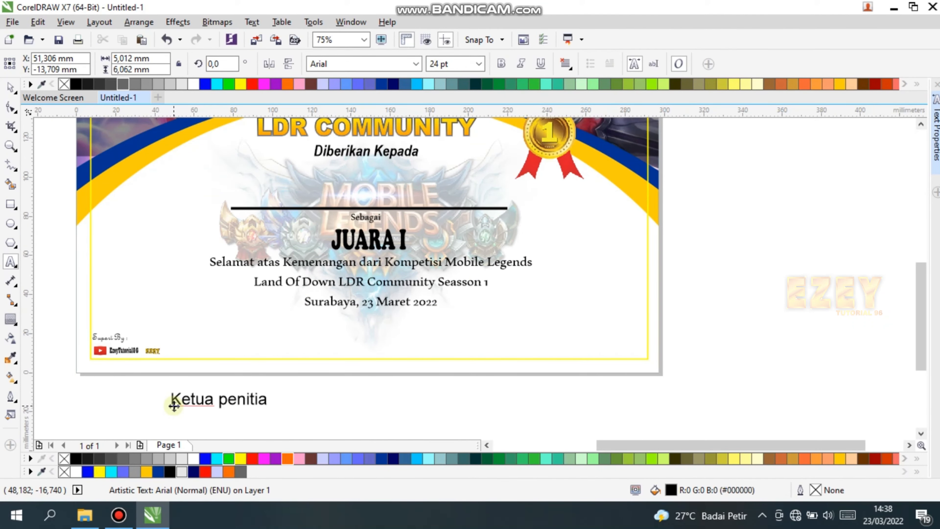
left_click(10, 87)
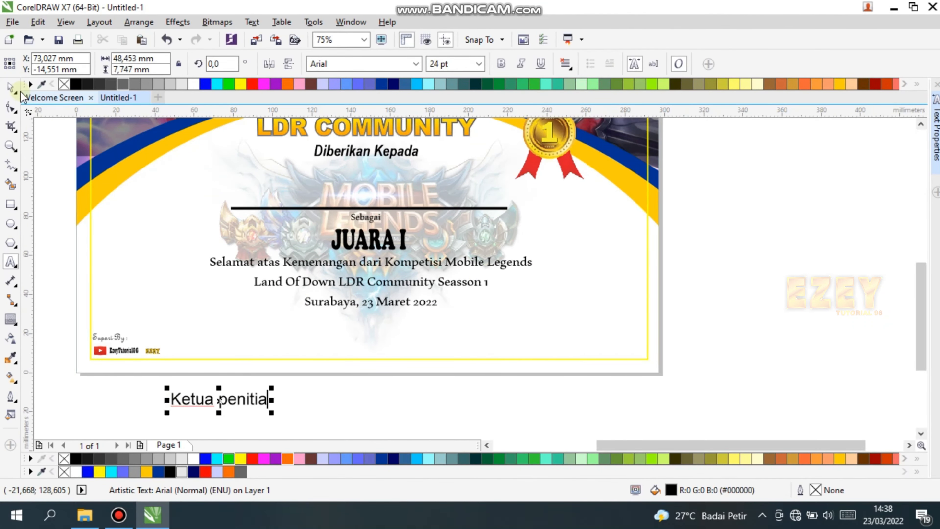
left_click(416, 64)
mouse_move(401, 177)
left_click(626, 197)
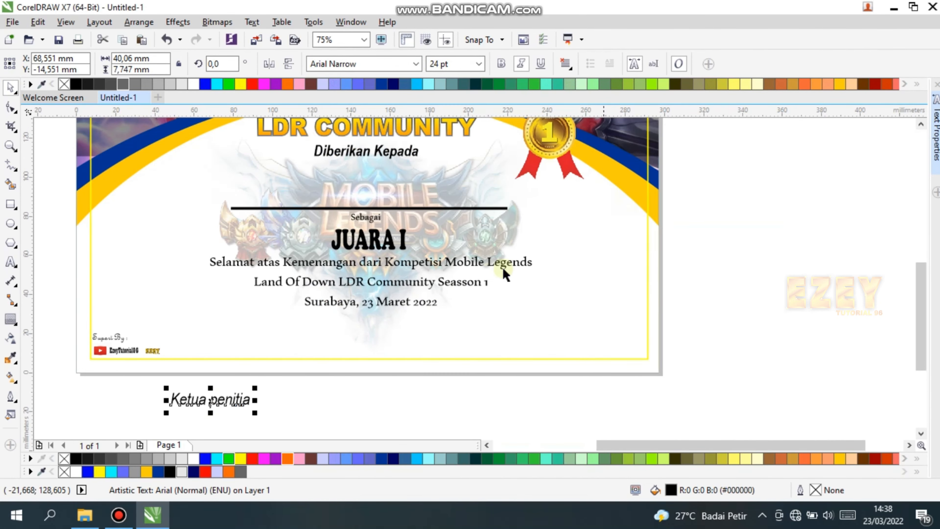
- Move "Ketua penitia" to the certificate's lower right area and shrink it to a small caption
left_click_drag(213, 399, 579, 294)
scroll(604, 291, "up", 1)
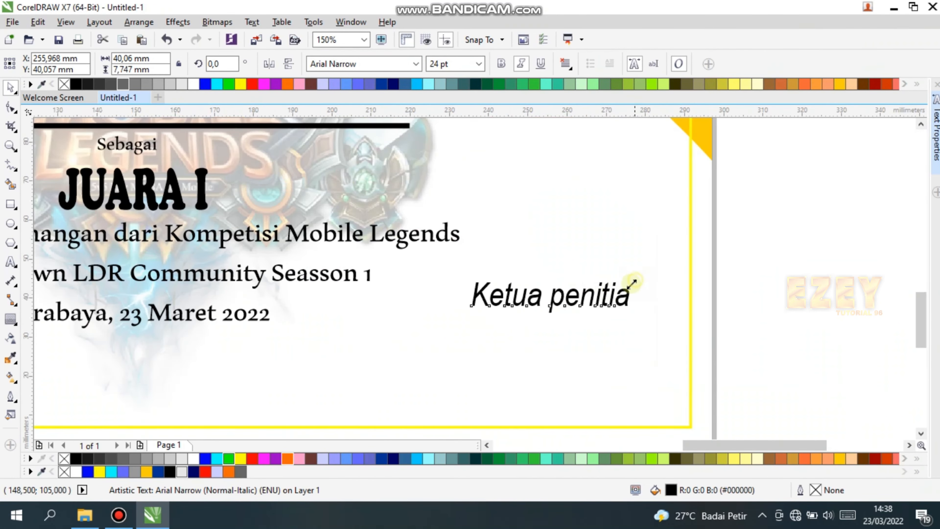
left_click_drag(632, 282, 613, 298)
left_click_drag(515, 305, 561, 294)
scroll(714, 273, "down", 2)
left_click(76, 327)
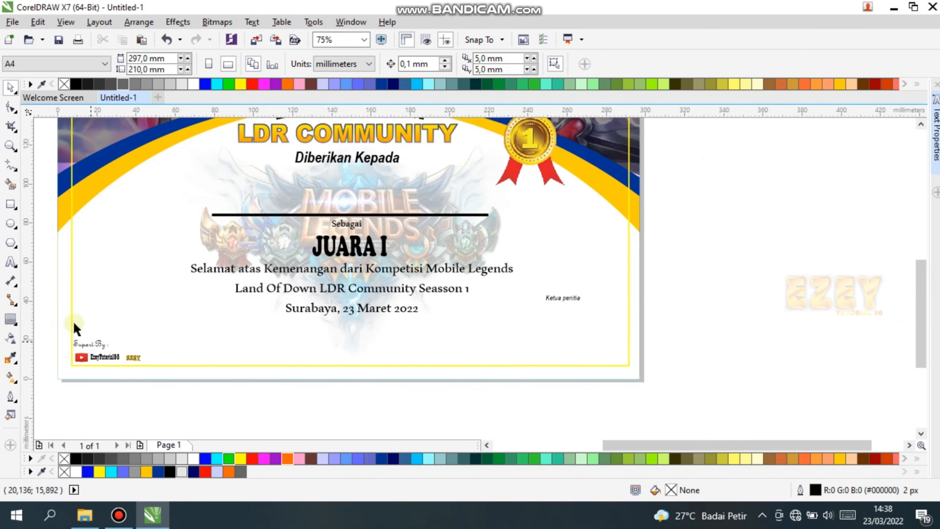
- Draw a horizontal signature line about 44 mm long beneath "Ketua penitia" and adjust its outline width
left_click(14, 171)
scroll(597, 359, "up", 1)
left_click(449, 318)
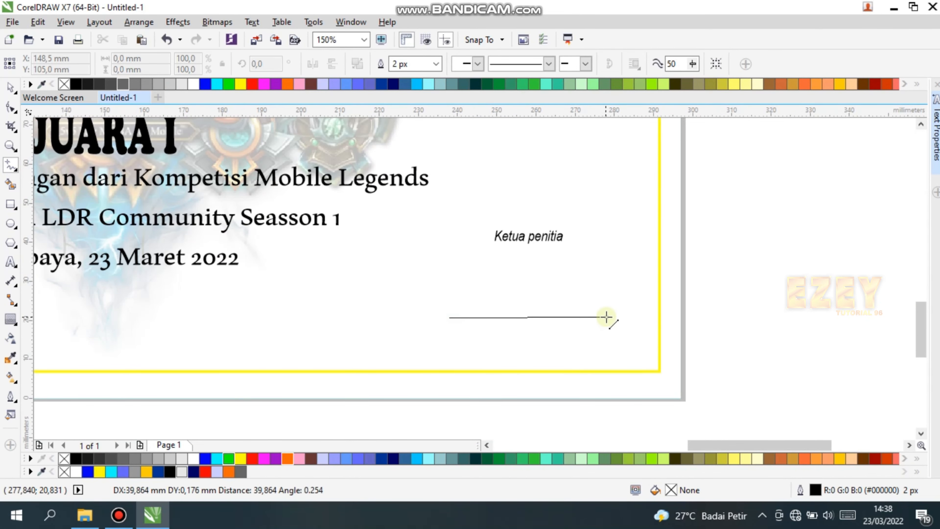
left_click(620, 318)
key("space")
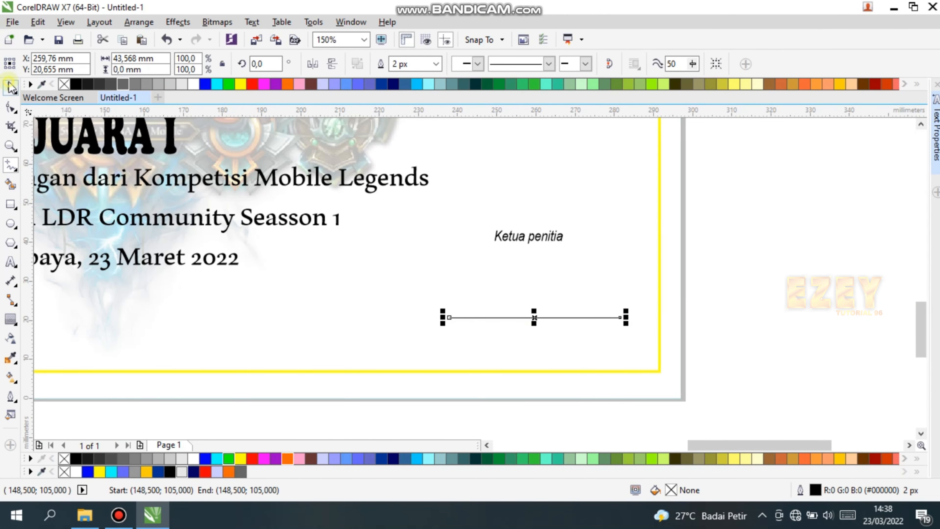
left_click(436, 63)
left_click(431, 141)
left_click(725, 208)
- Remove the colon from the "Suport By" text, shift it slightly inward and set its font to Aldhabi
scroll(729, 206, "down", 5)
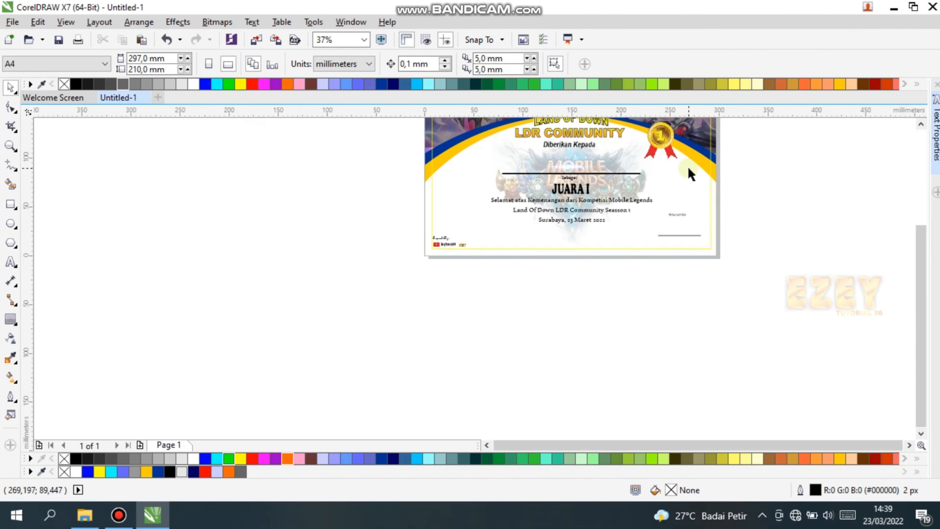
scroll(733, 140, "up", 4)
scroll(613, 220, "down", 1)
scroll(300, 398, "up", 2)
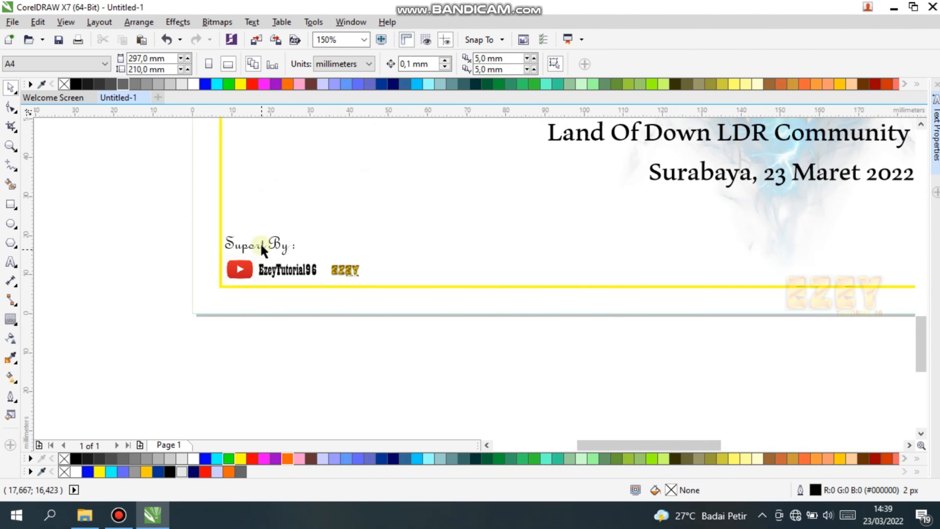
left_click(260, 243)
double_click(311, 241)
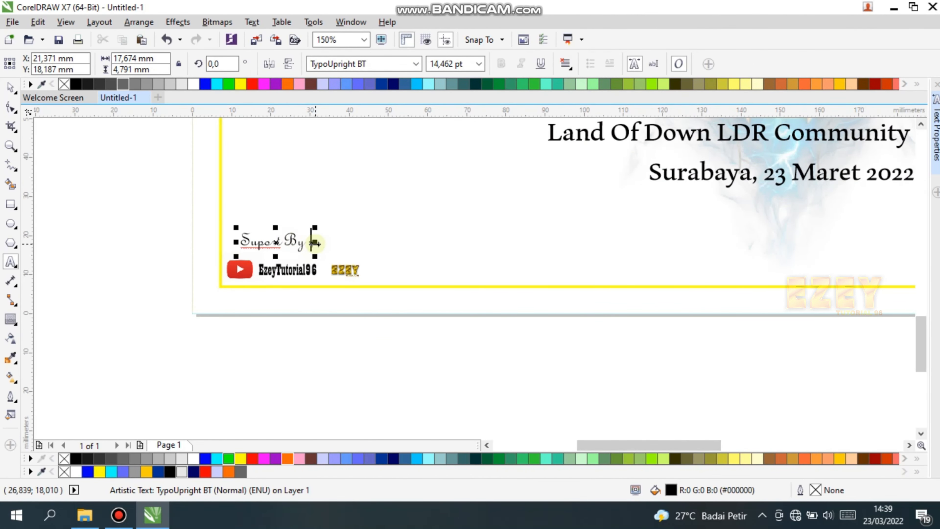
left_click(416, 64)
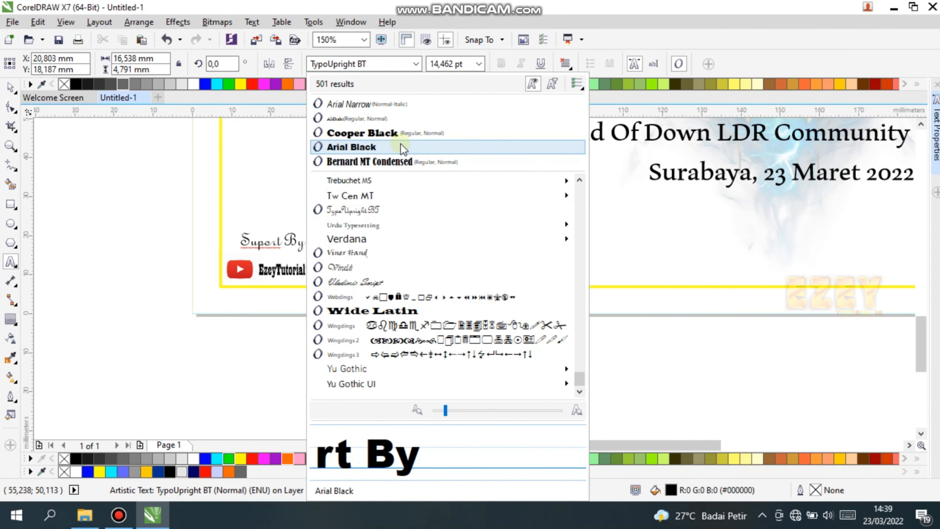
key("Escape")
left_click(10, 88)
left_click(415, 64)
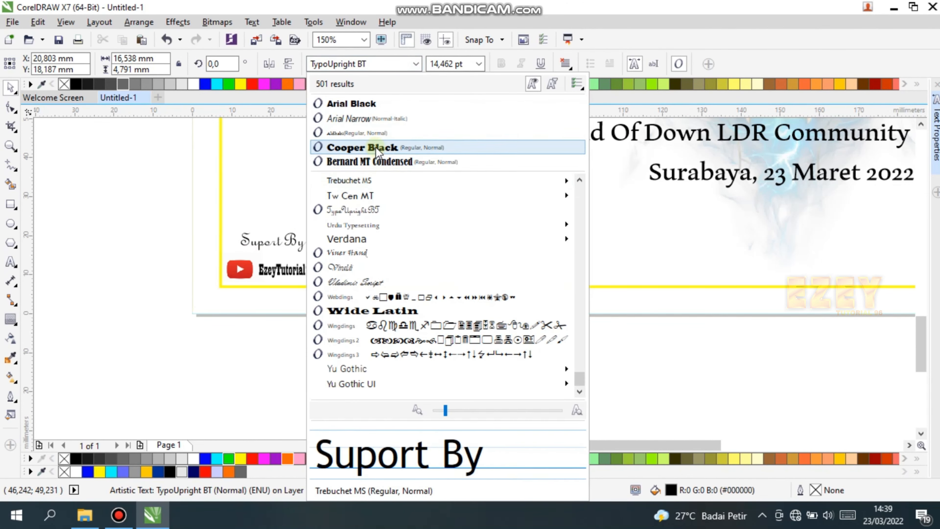
left_click(370, 133)
- Enlarge the EZEY logo to about 10 mm wide and move it closer to the channel name
left_click(335, 274)
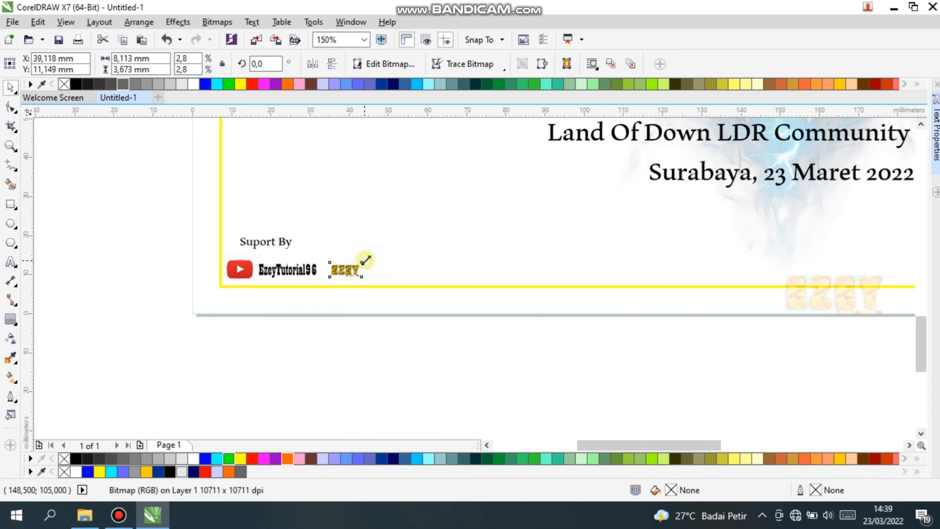
mouse_move(365, 258)
left_mouse_down()
mouse_move(372, 255)
mouse_move(349, 267)
left_mouse_up()
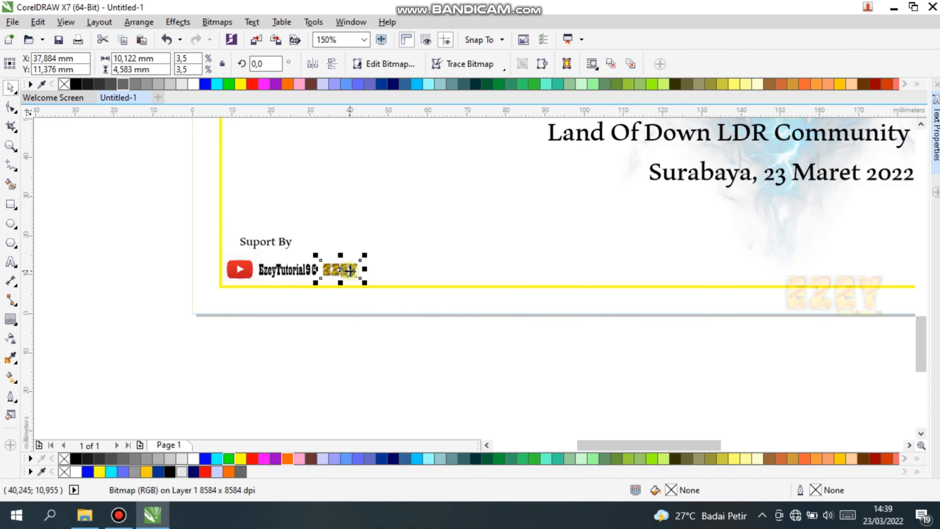
left_click(377, 319)
scroll(377, 316, "down", 4)
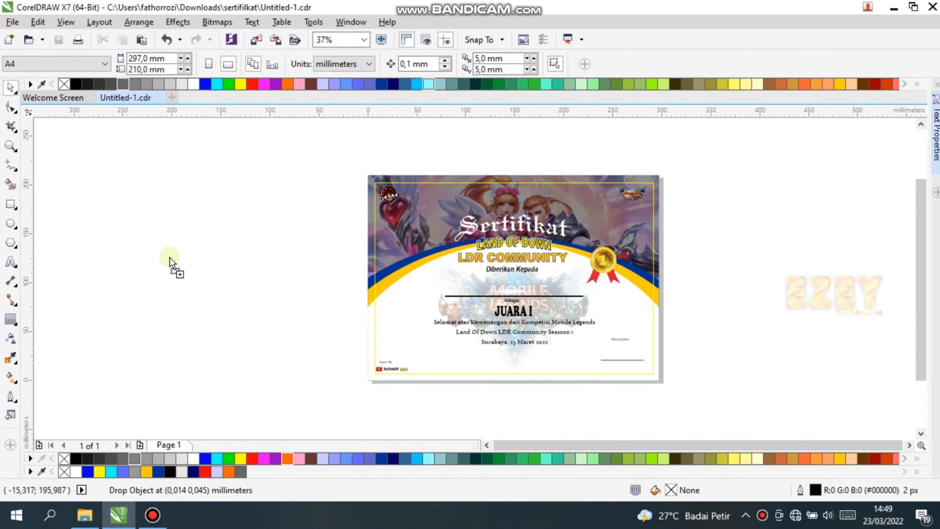
- Bring the Moonton logo image into the document and move it off the certificate
left_click_drag(312, 198, 80, 306)
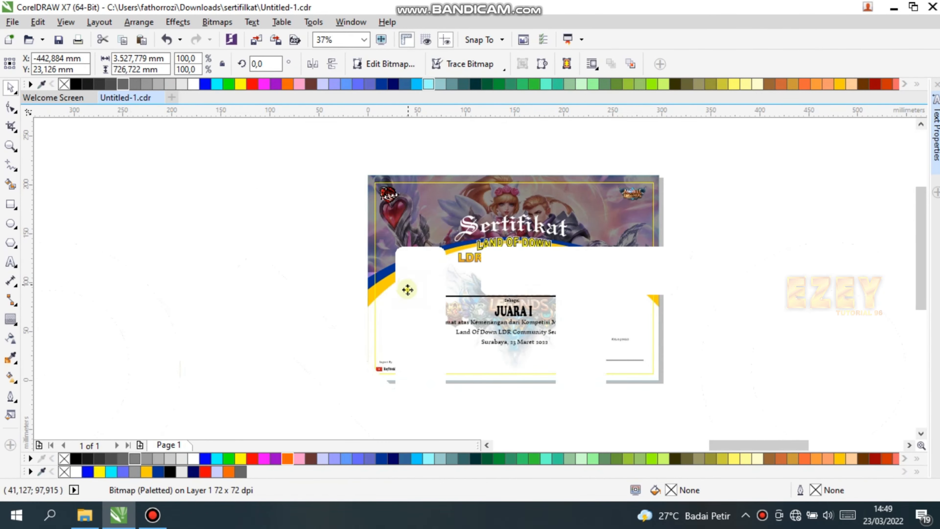
left_click_drag(407, 290, 50, 342)
left_click_drag(490, 327, 125, 365)
left_click_drag(722, 204, 143, 302)
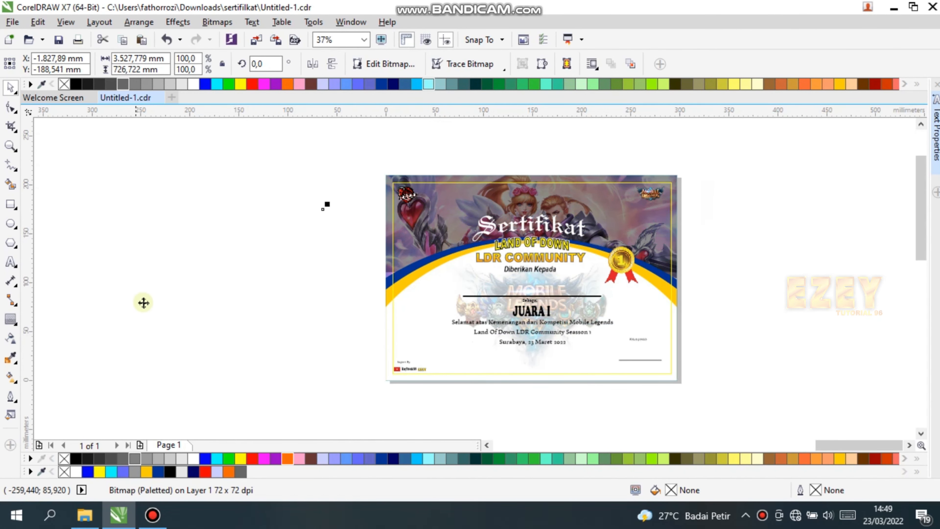
- Scale the Moonton logo down to about 151 mm wide and bring it back over the certificate
left_click_drag(326, 204, 272, 271)
scroll(265, 282, "down", 2)
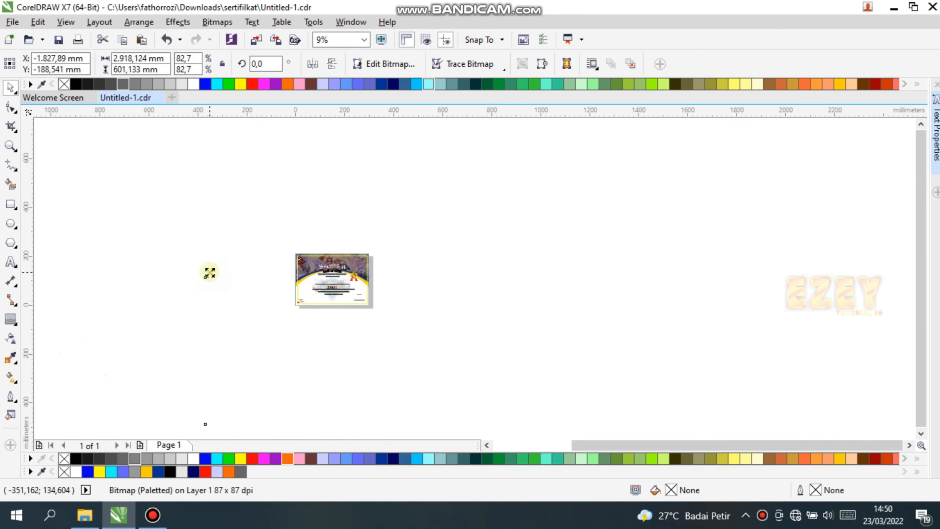
left_click_drag(208, 272, 173, 318)
scroll(173, 320, "down", 2)
left_click_drag(55, 315, 438, 280)
key("ctrl+z")
left_click_drag(341, 298, 460, 289)
scroll(458, 286, "up", 4)
scroll(485, 259, "up", 1)
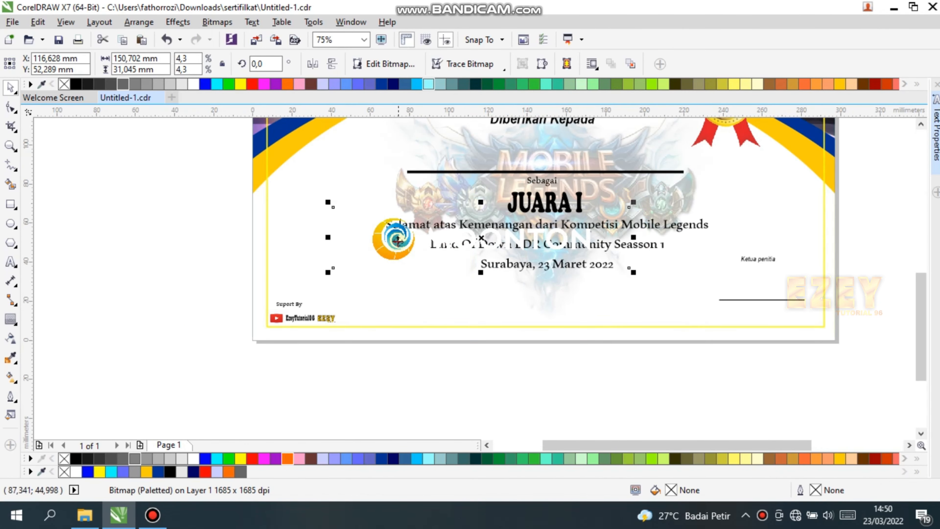
- Move the Moonton logo up into the certificate header's upper-left area and delete the small esports logo there
left_click_drag(403, 243, 301, 200)
scroll(411, 282, "down", 2)
scroll(406, 261, "up", 3)
left_click_drag(406, 292, 410, 203)
scroll(379, 196, "up", 1)
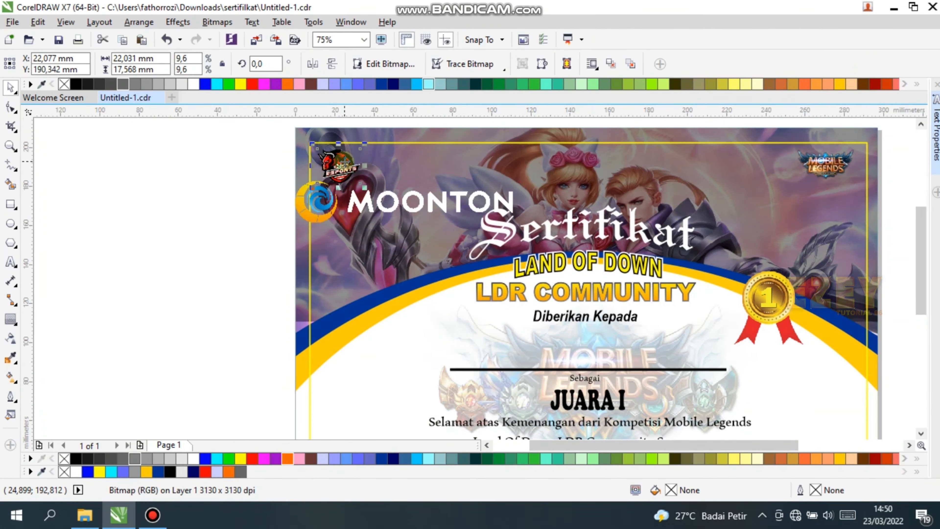
- Scale the Moonton logo down to about 91 mm wide and place it just inside the border's upper-left corner
left_click_drag(548, 165, 429, 198)
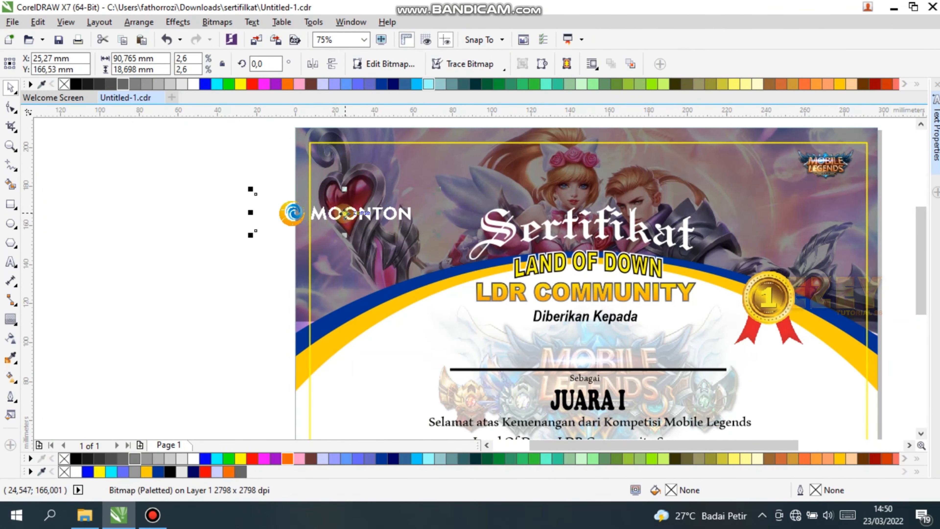
left_click_drag(350, 219, 386, 173)
left_click(283, 209)
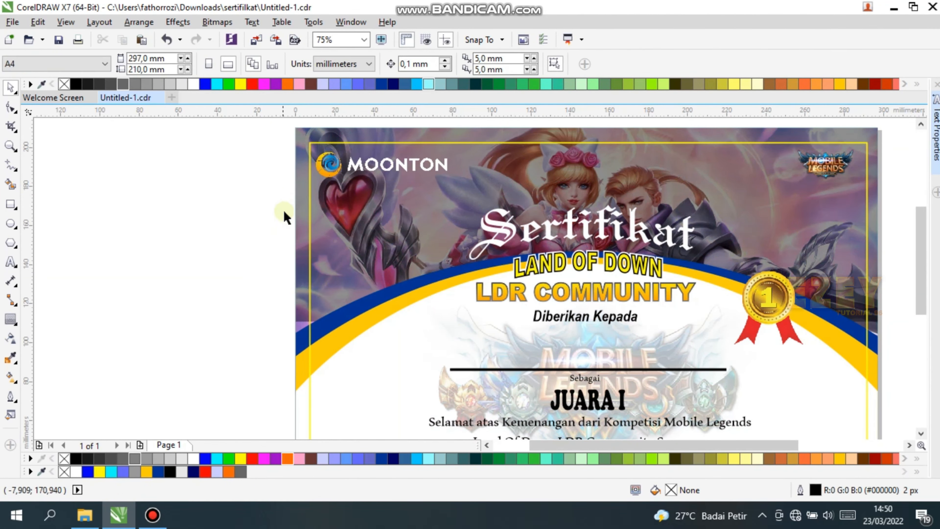
- Shrink the Moonton logo in the header to about 53 mm wide
scroll(283, 209, "down", 2)
scroll(319, 196, "up", 2)
left_click(350, 193)
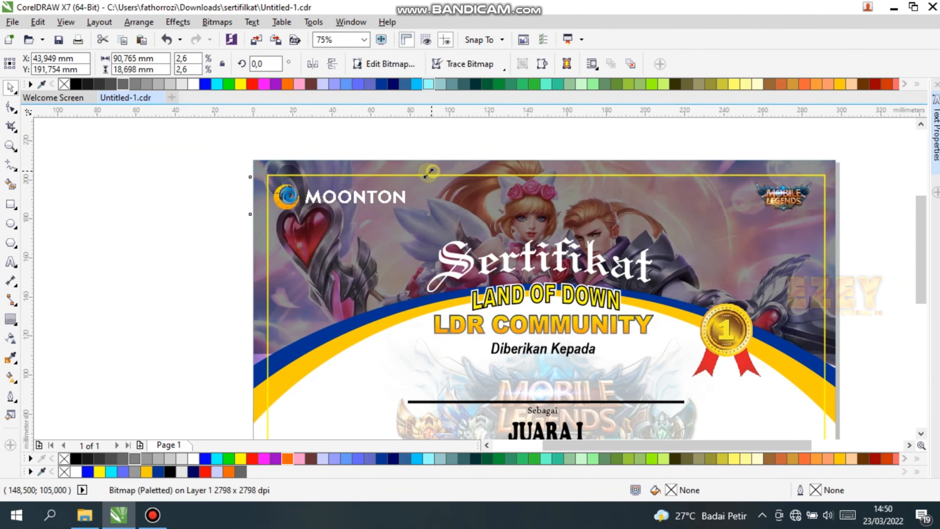
left_click_drag(429, 171, 337, 190)
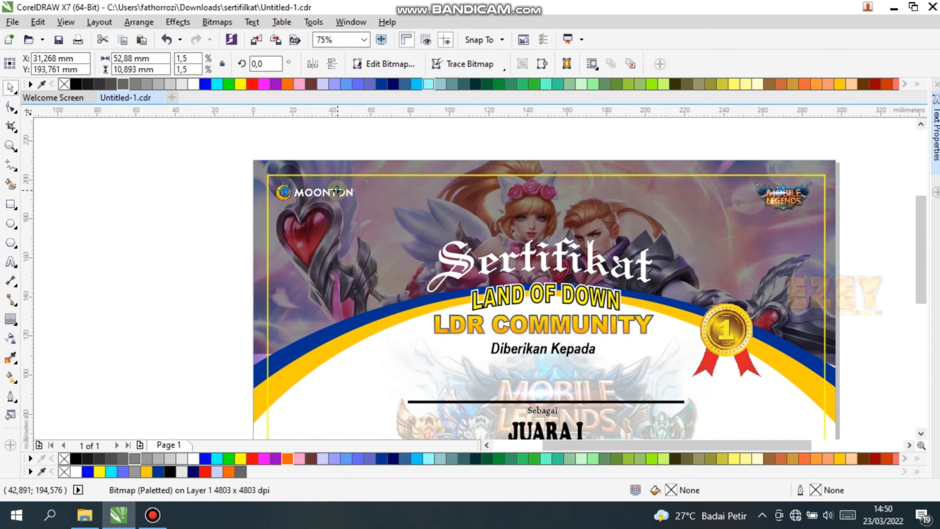
- Scale the header's Mobile Legends logo to about 39 mm wide and shift it closer to the border's upper-right corner
left_click(744, 192)
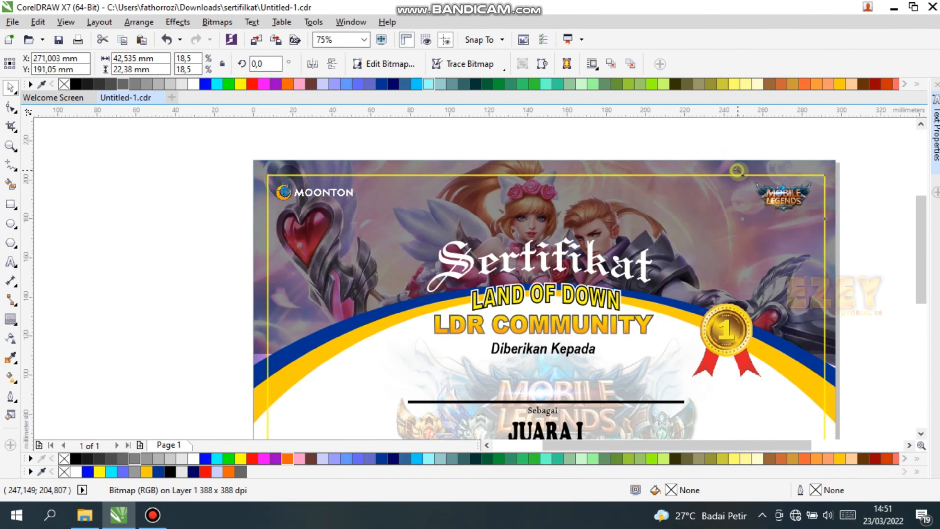
left_click_drag(737, 170, 745, 173)
left_click_drag(785, 198, 787, 193)
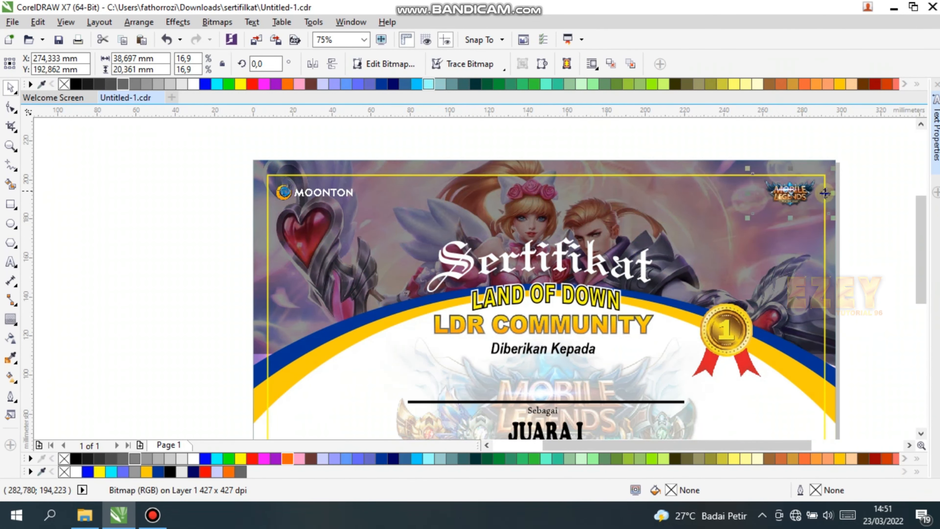
left_click(870, 207)
- Export the finished certificate as a PNG image into the "file" folder under Pictures
scroll(870, 207, "down", 2)
scroll(876, 219, "up", 1)
scroll(890, 231, "down", 1)
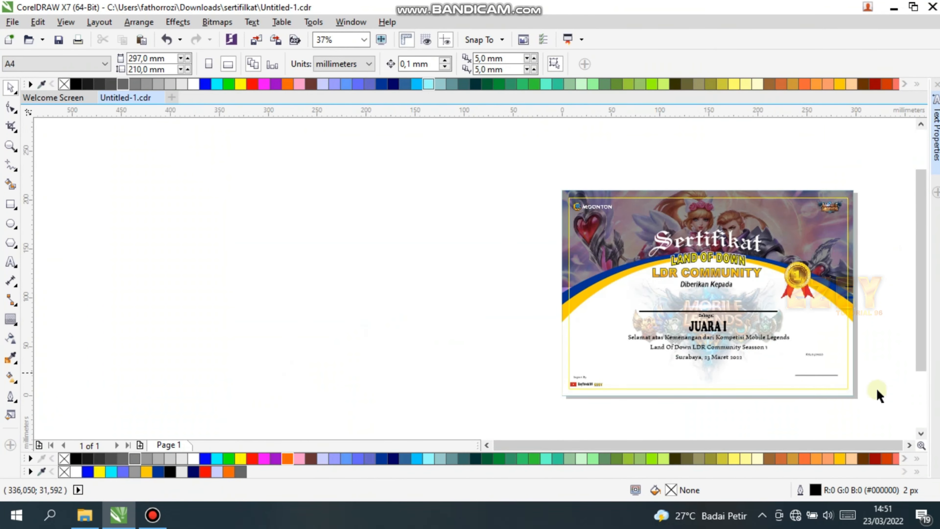
left_click(909, 445)
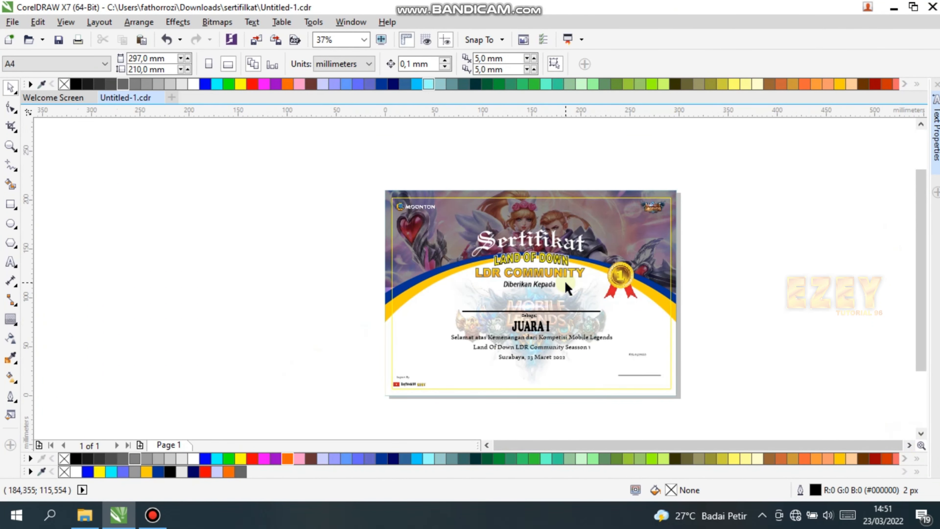
key("ctrl+e")
type("sdsd")
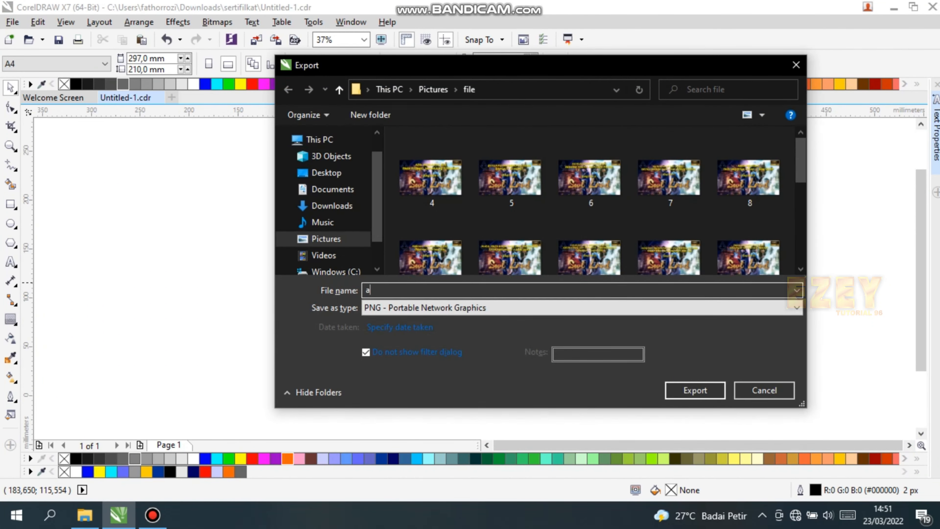
key("Return")
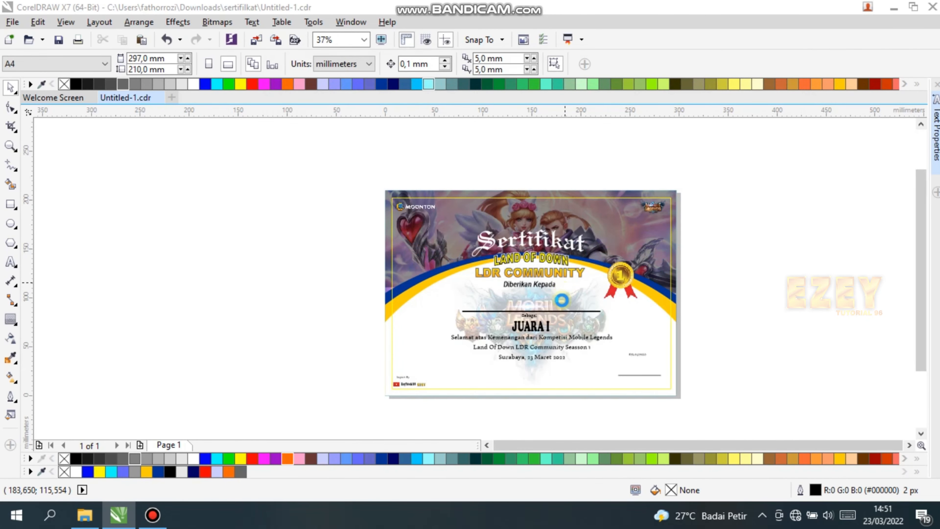